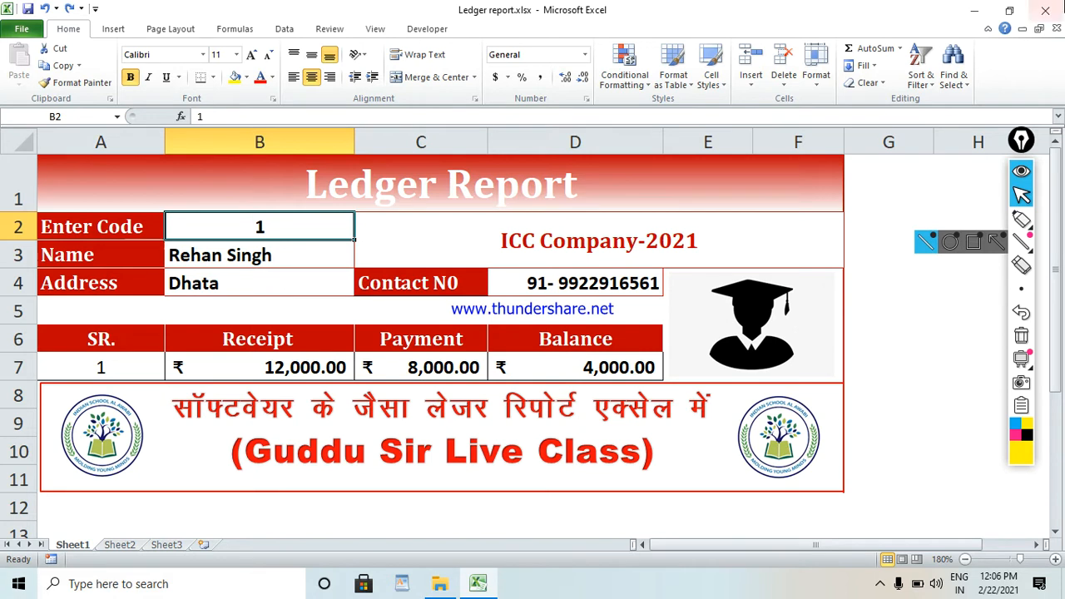
left_click(1022, 219)
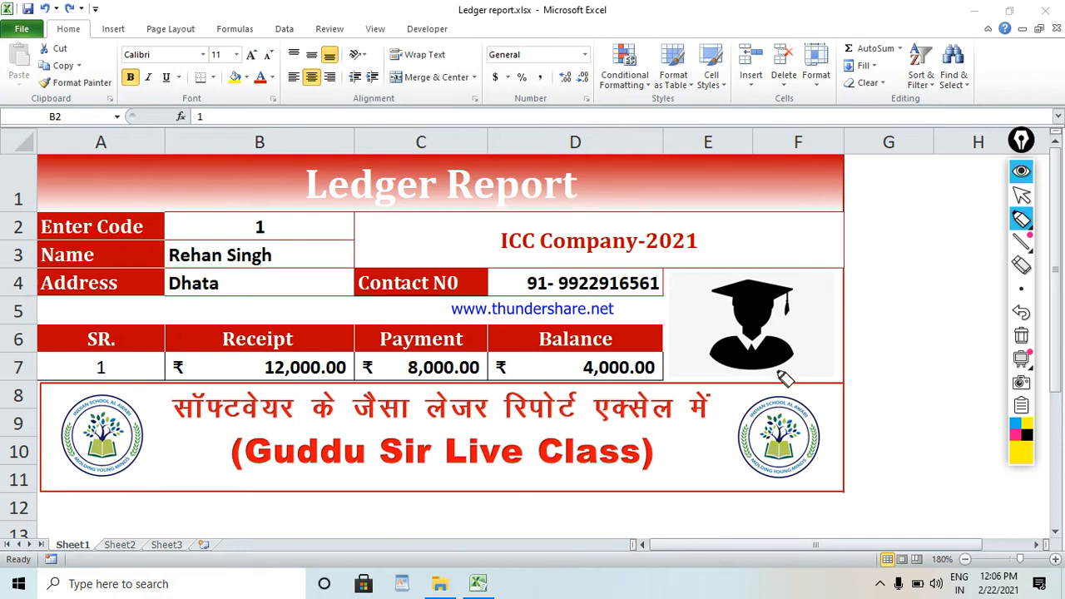
left_click(1023, 336)
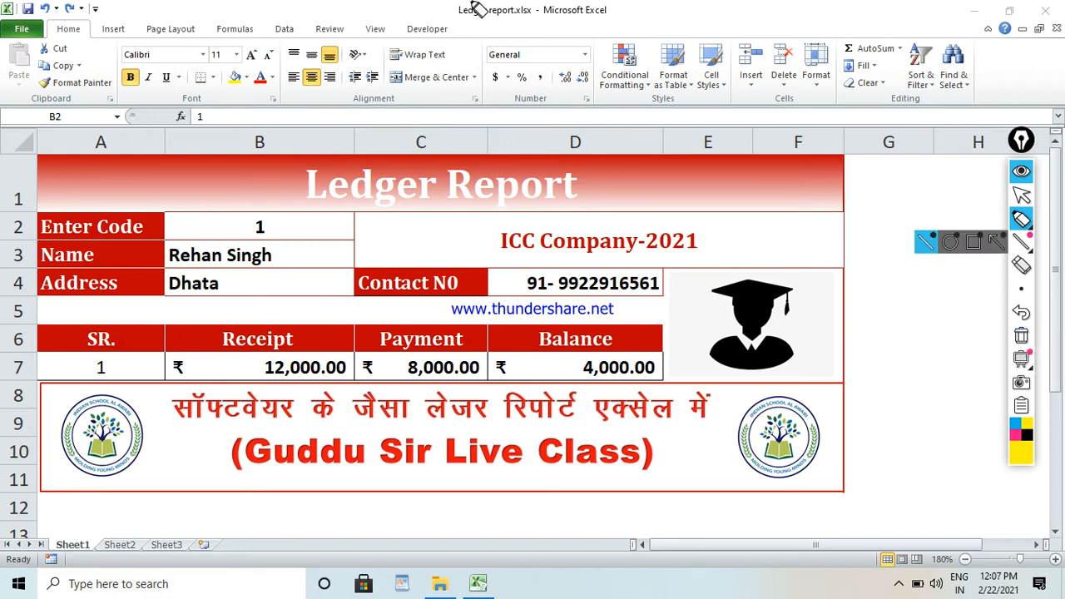
mouse_move(1033, 221)
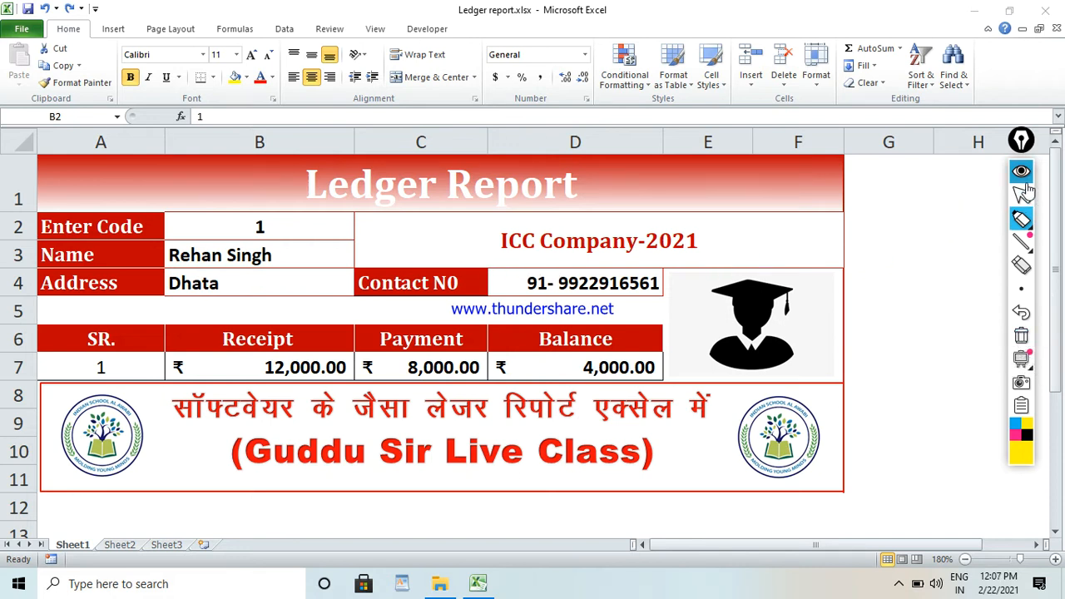
left_click(1022, 194)
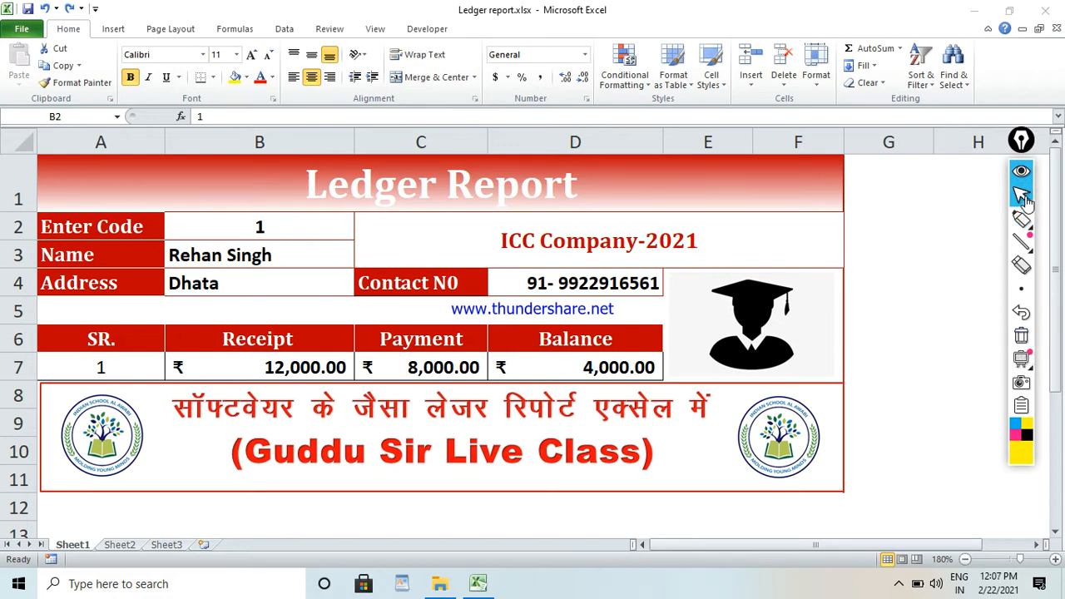
Enter code 5 in cell B2 and inspect the lookup formula in the Name cell.
left_click(241, 236)
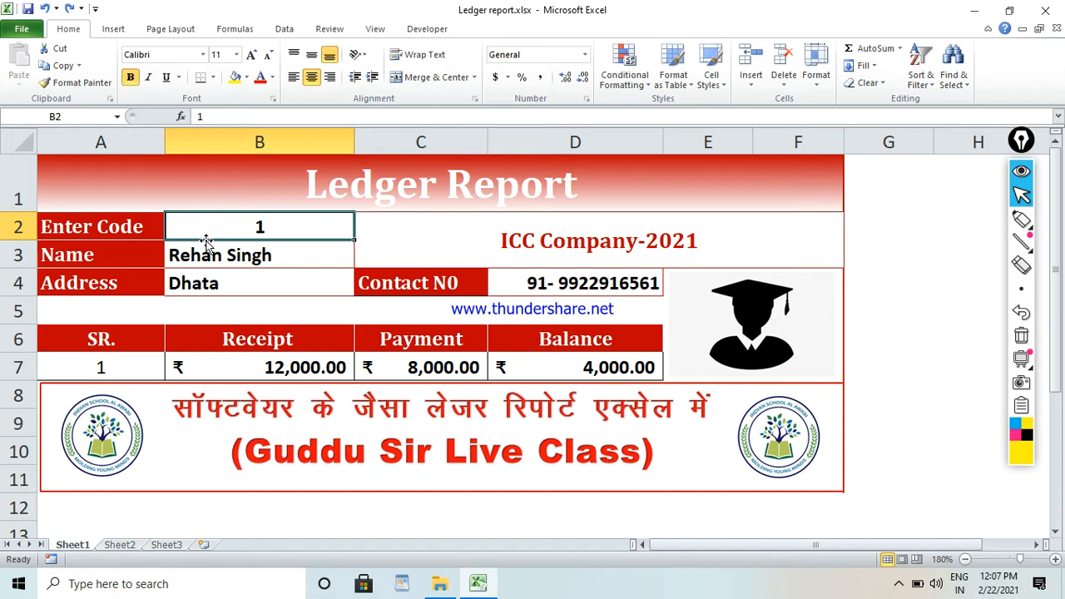
type("5")
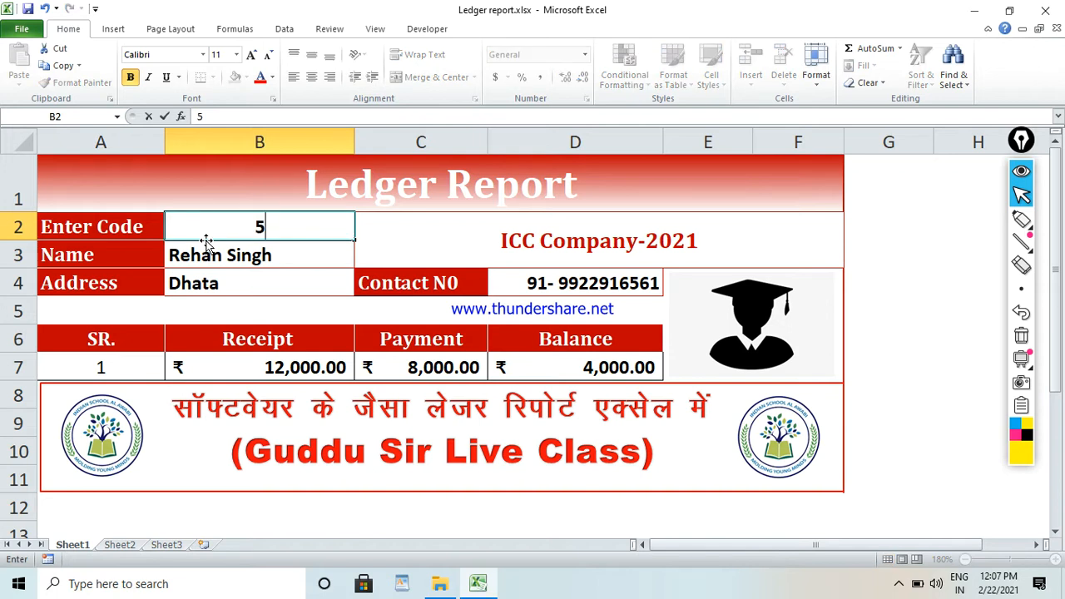
key("Return")
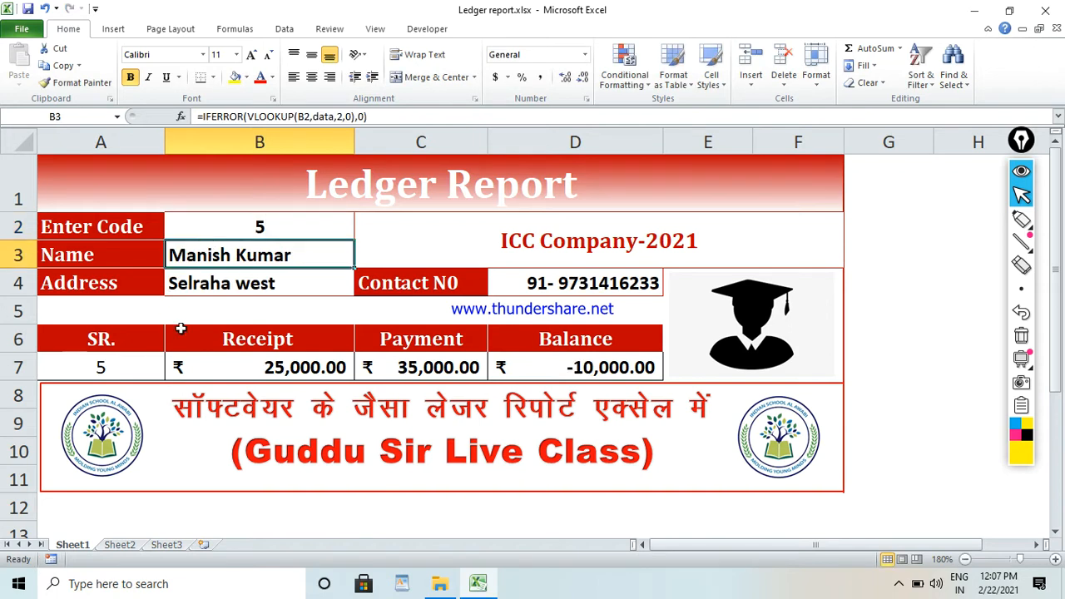
left_click(248, 229)
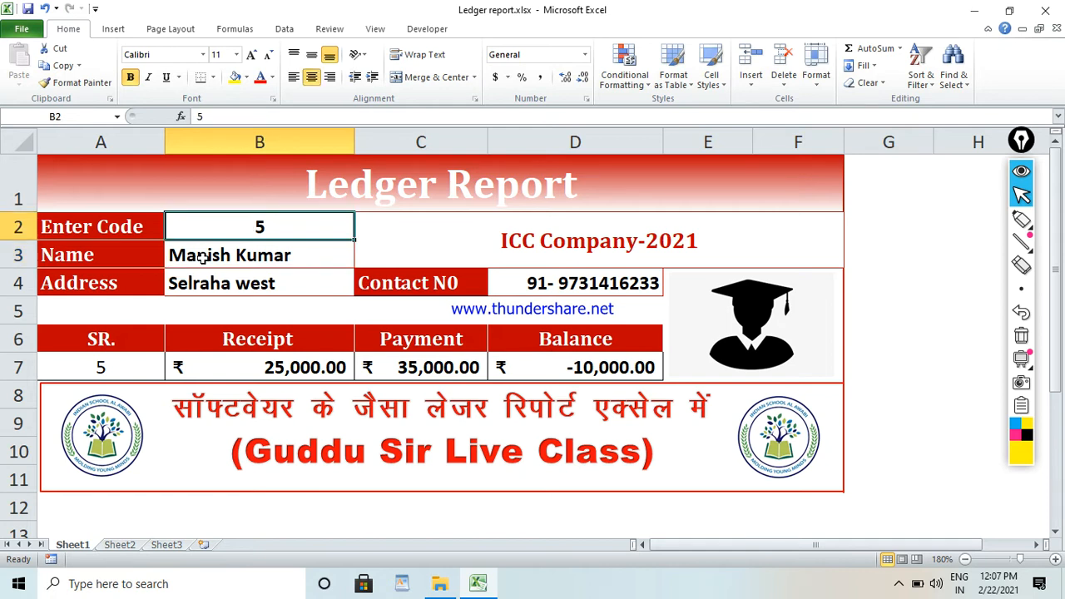
left_click(203, 258)
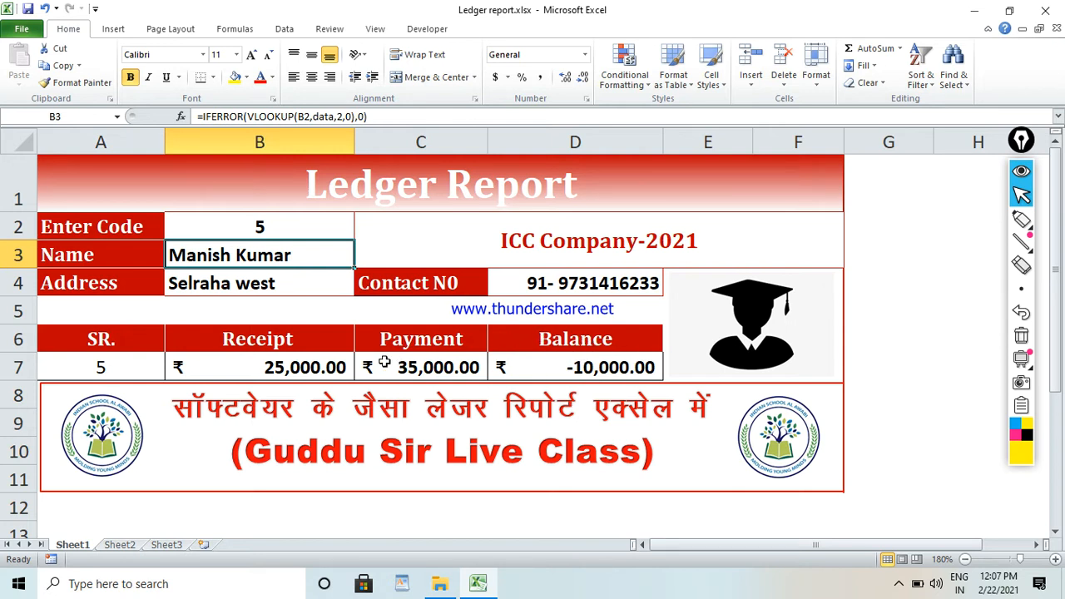
Enter code 4 in cell B2 and inspect the Receipt, Payment and Balance formulas in row 7.
left_click(261, 226)
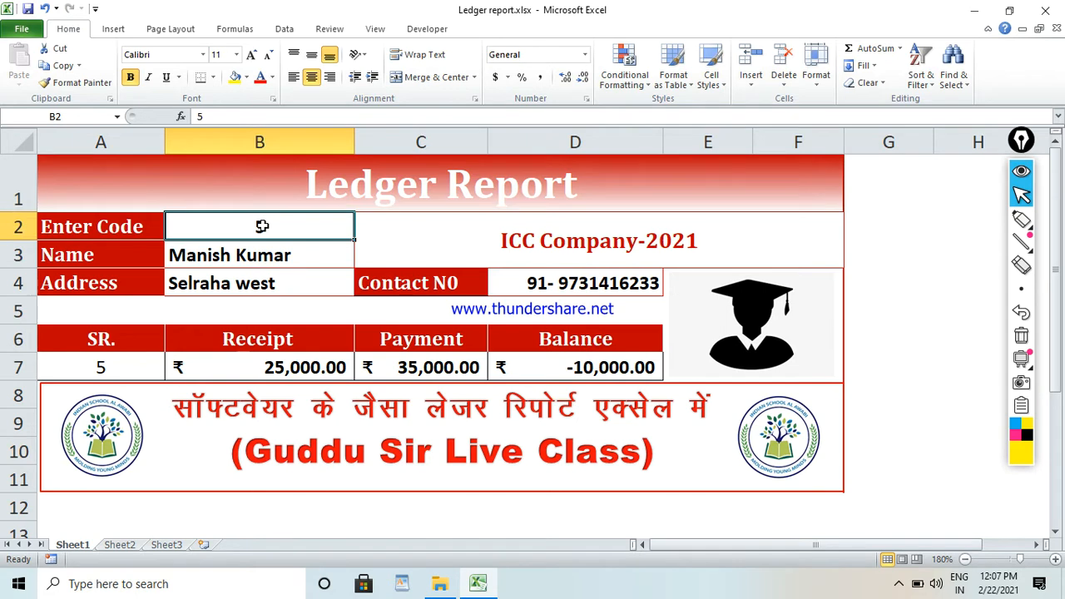
type("4")
key("Return")
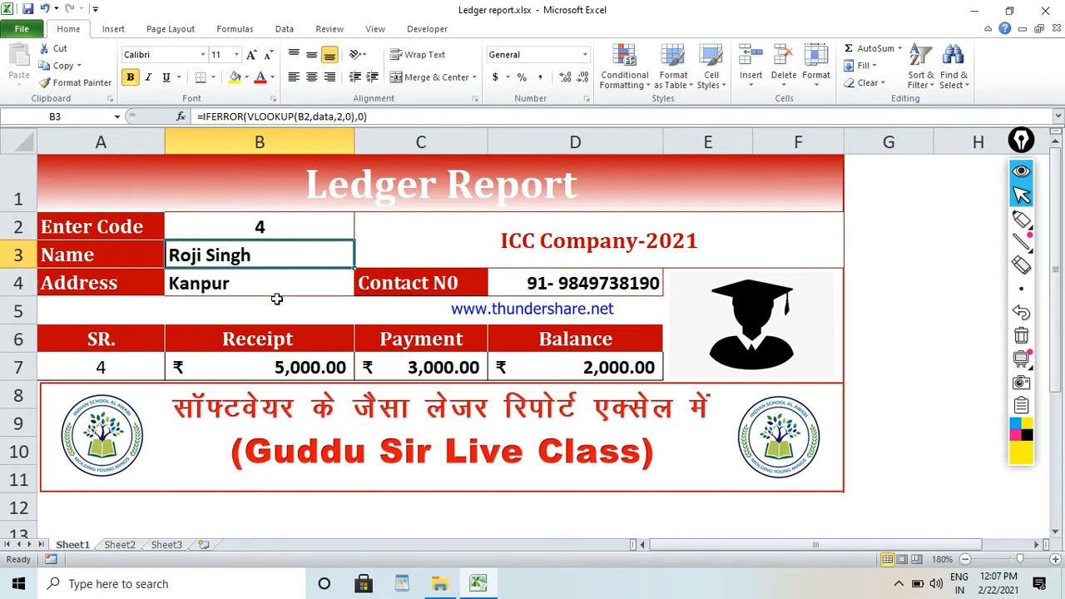
left_click(290, 370)
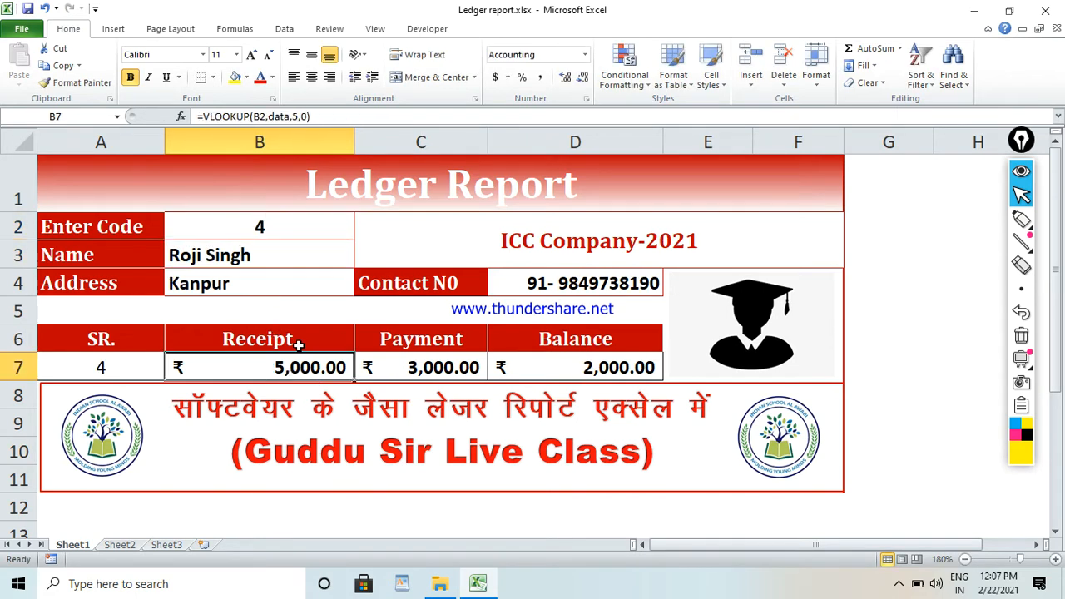
left_click(433, 376)
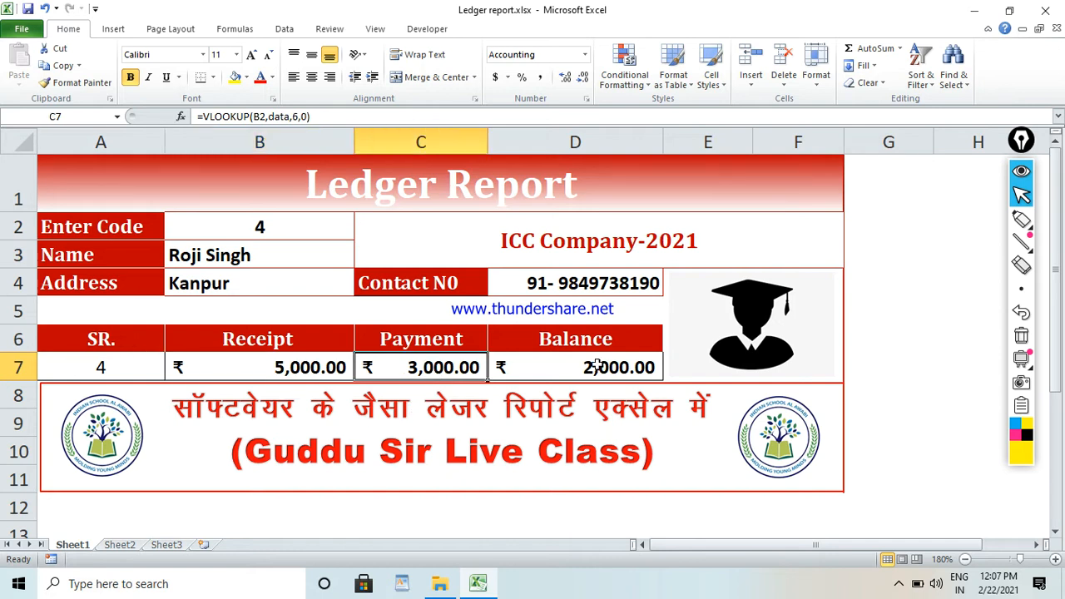
left_click(597, 366)
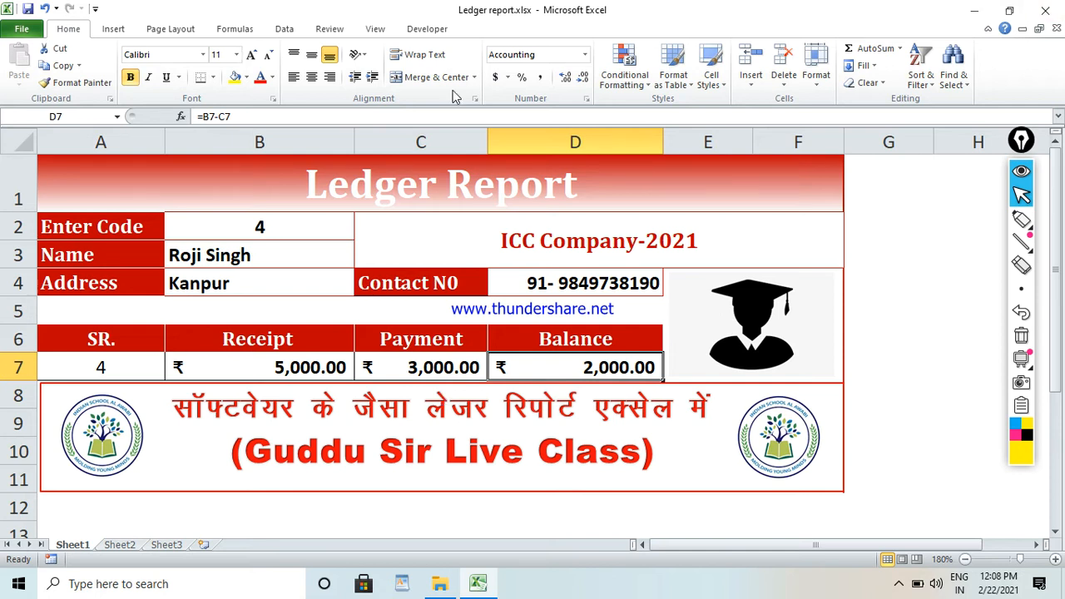
Mark the Enter Code and Name labels with one yellow and one black pen stroke, and clear the annotations.
left_click(1022, 219)
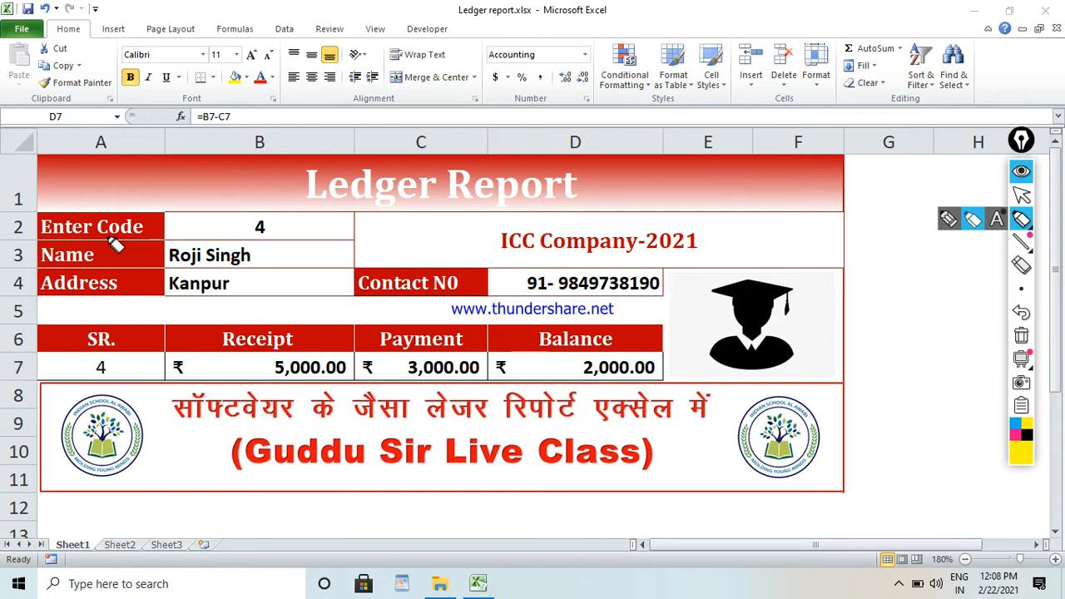
left_click_drag(111, 244, 140, 231)
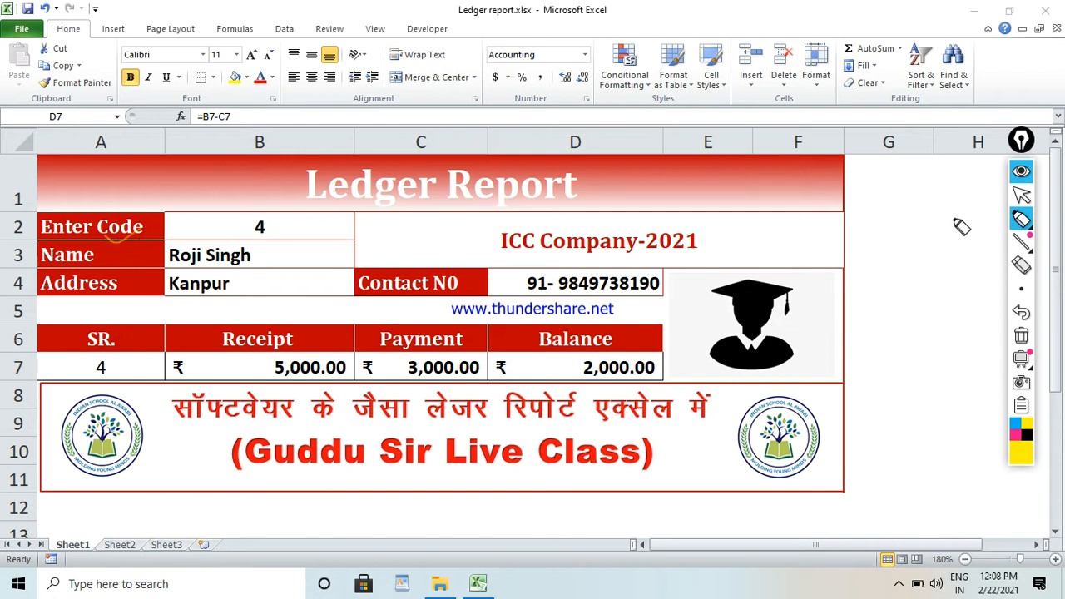
left_click(1026, 440)
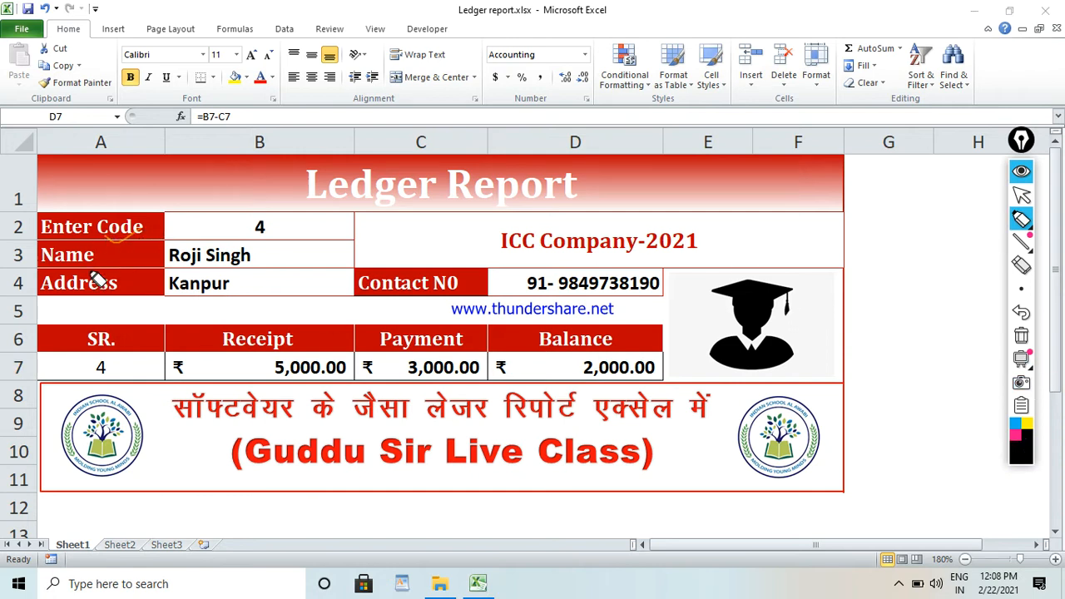
left_click_drag(111, 240, 268, 176)
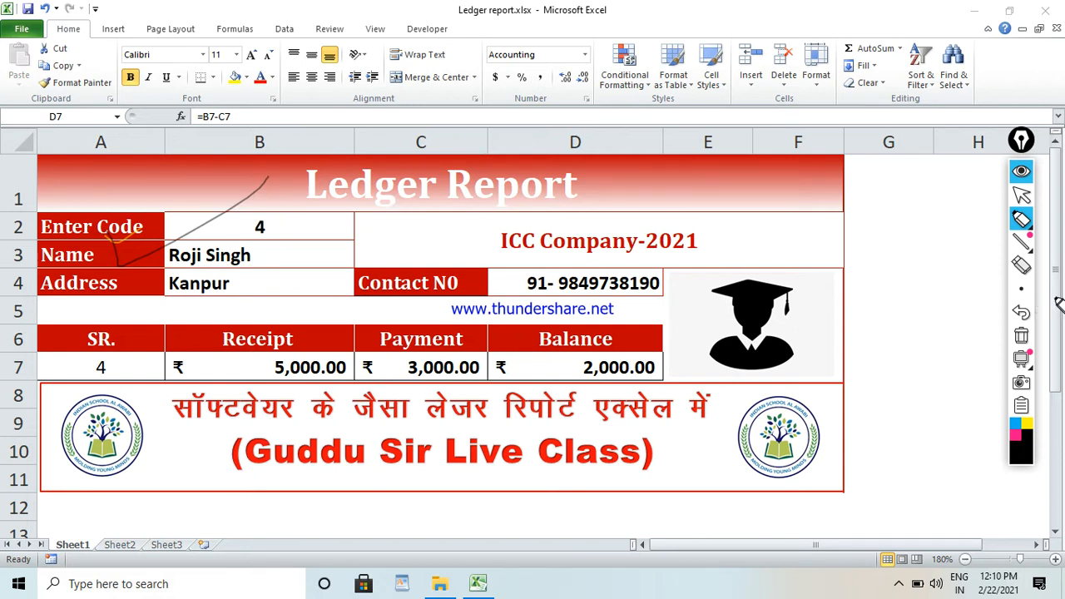
left_click(1022, 337)
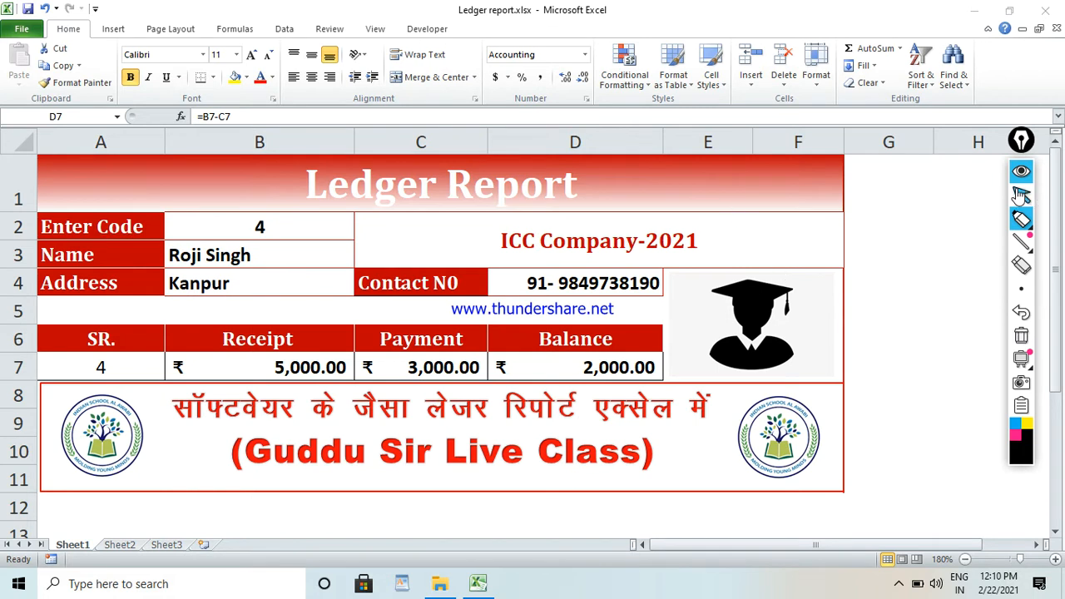
left_click(1021, 195)
Enter code 2 in cell B2 of the ledger report.
left_click(209, 227)
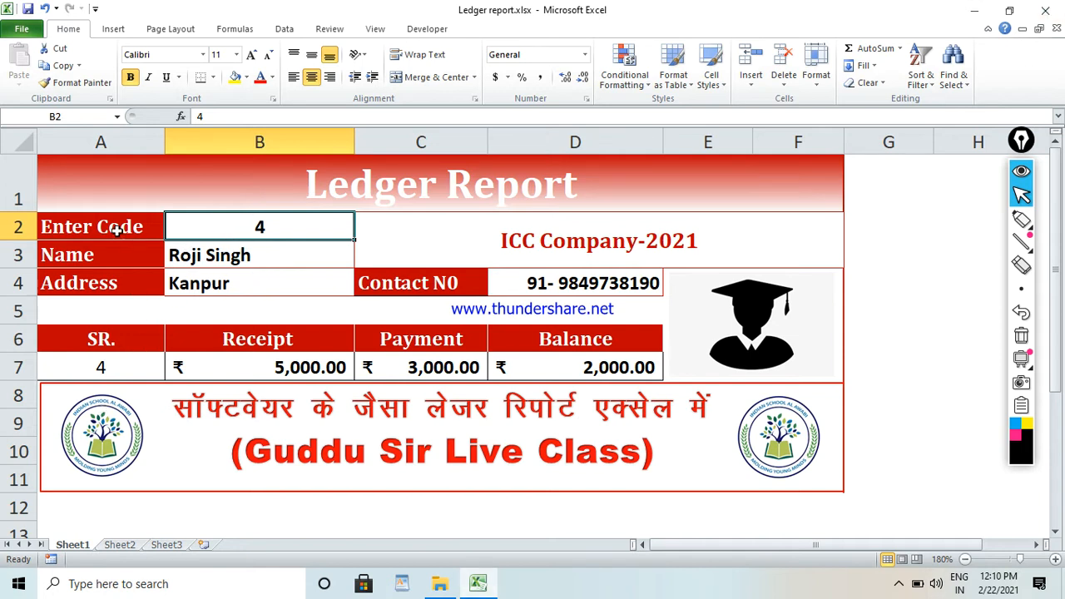
left_click_drag(119, 228, 124, 275)
left_click(235, 226)
type("2")
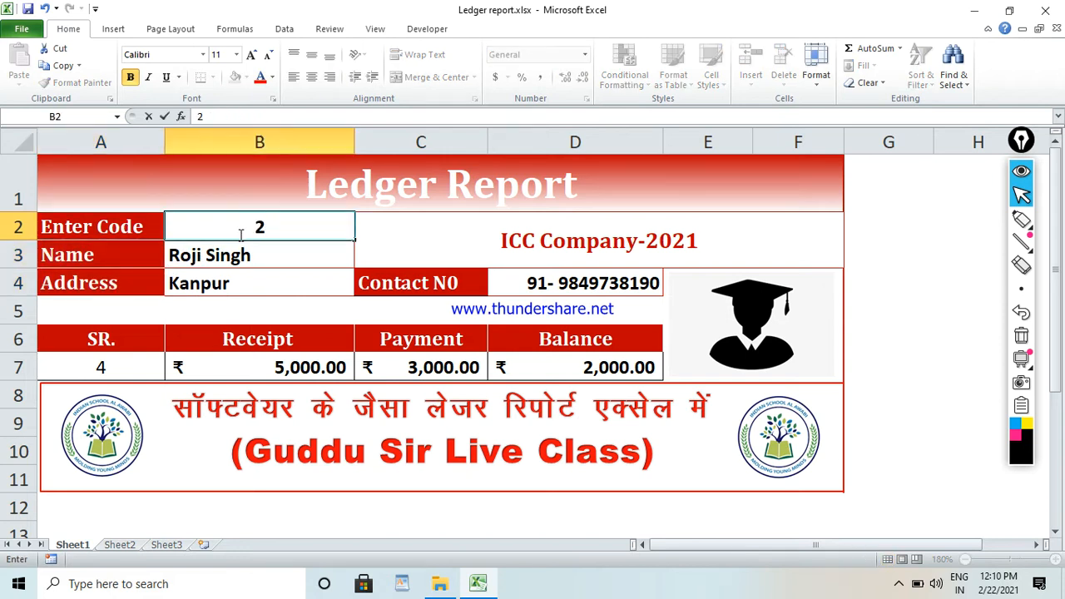
key("Return")
Clear the contents of B2:B4 and of the SR., Receipt and Payment cells A7, B7 and C7.
left_click_drag(257, 228, 255, 280)
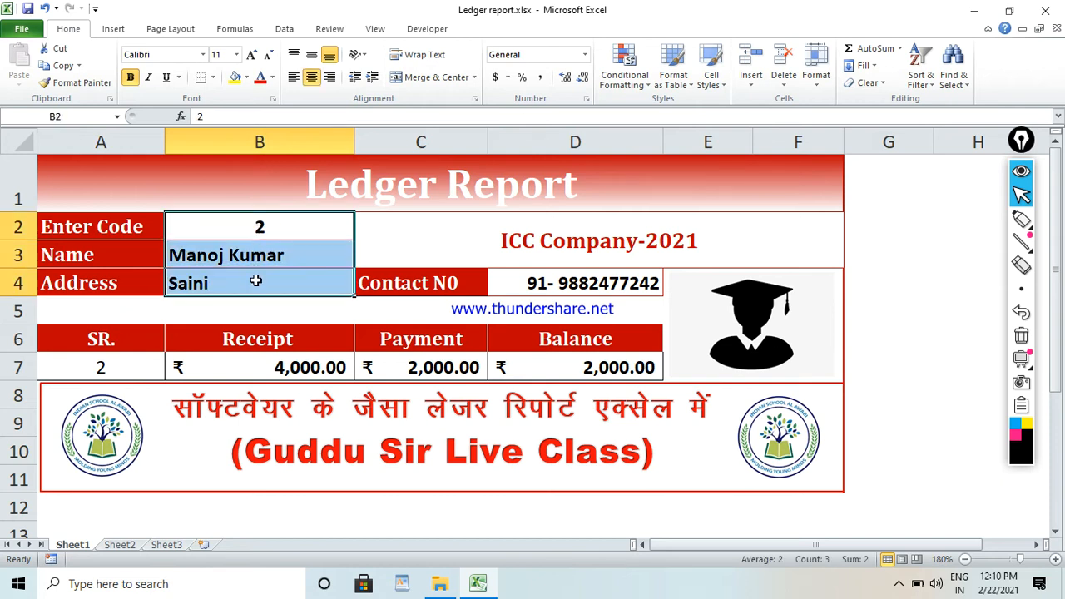
key("Delete")
left_click(114, 365)
key("Delete")
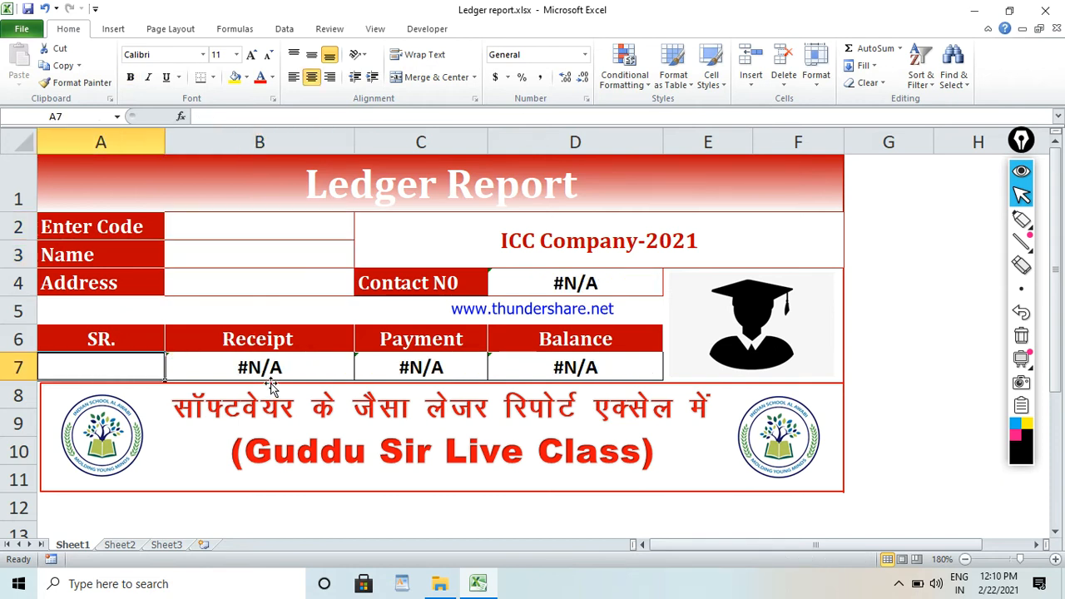
left_click(237, 371)
key("Delete")
left_click(392, 367)
key("Delete")
Clear the contents of the contact number cell D4 and the Balance cell D7.
left_click(583, 305)
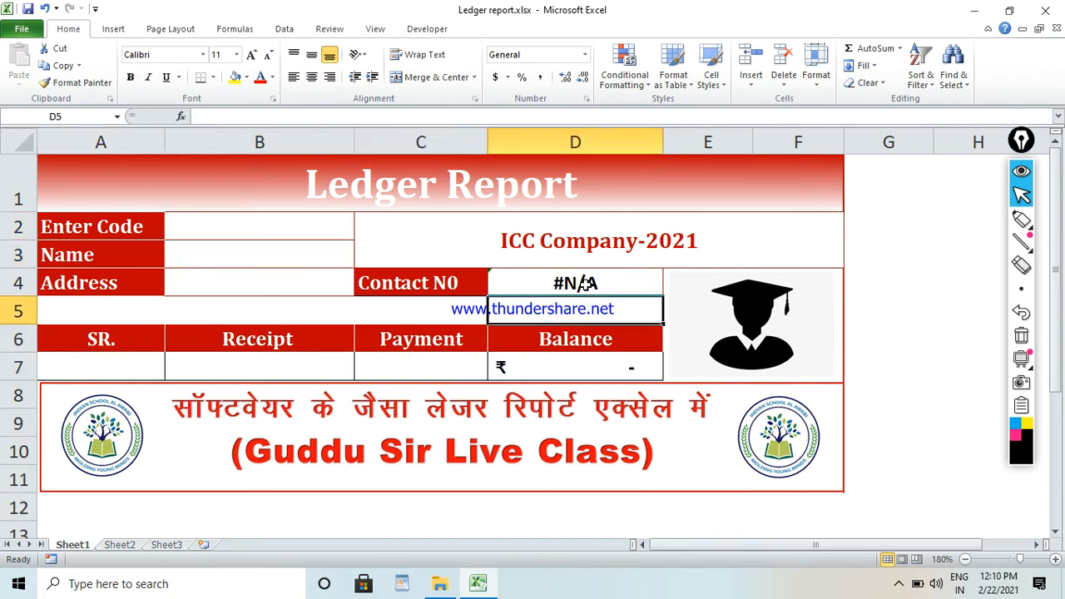
left_click(587, 283)
key("Delete")
left_click(575, 375)
key("Delete")
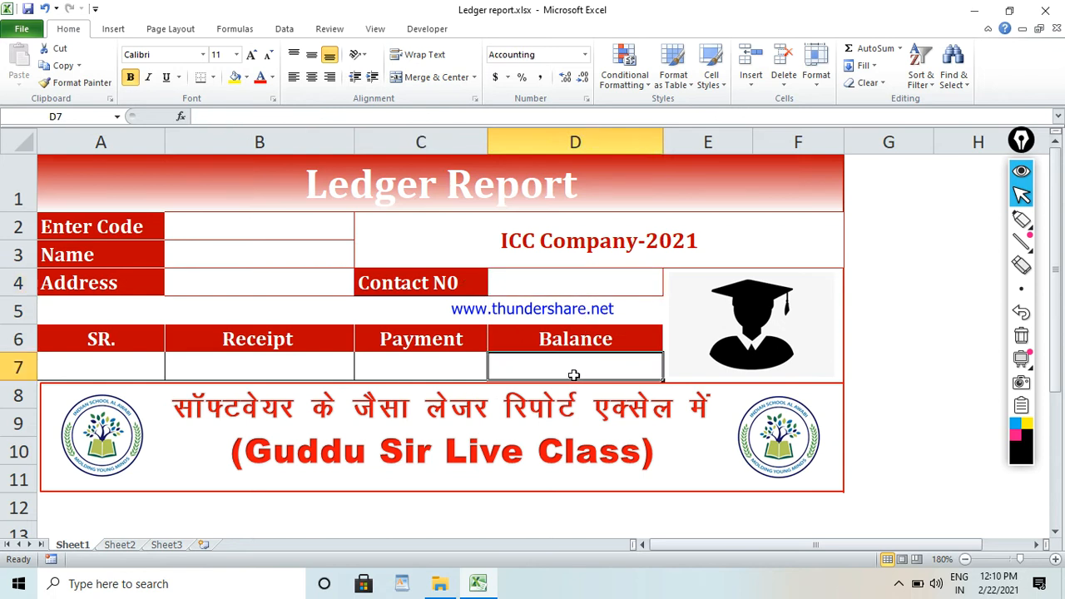
Examine the label cells A2:A4 and the merge options for the ICC Company-2021 heading in C2.
left_click_drag(114, 209, 166, 280)
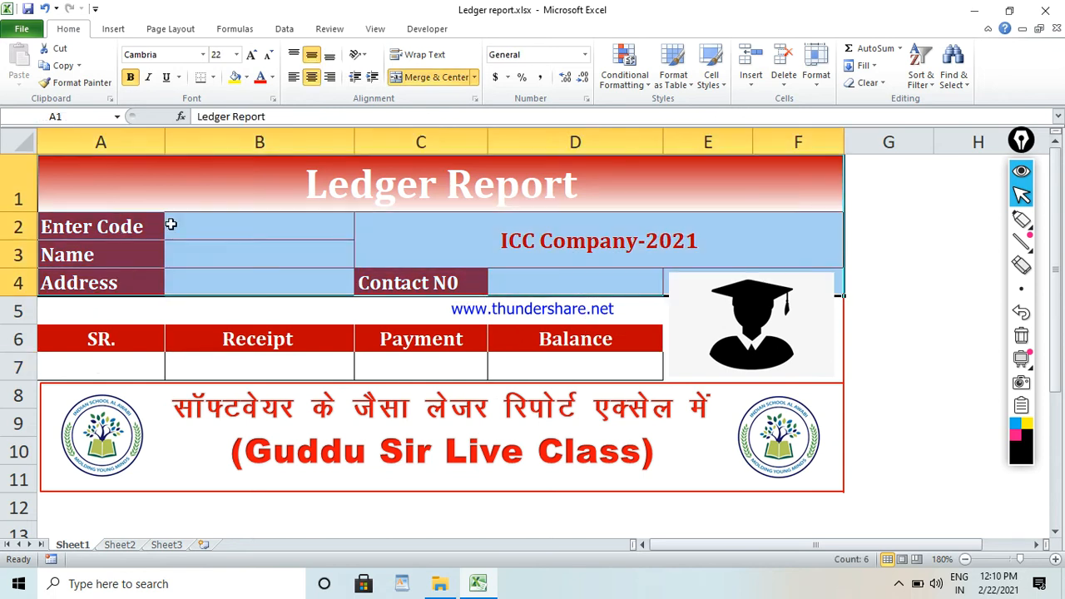
left_click(171, 225)
left_click_drag(89, 225, 86, 280)
left_click(251, 235)
left_click(413, 235)
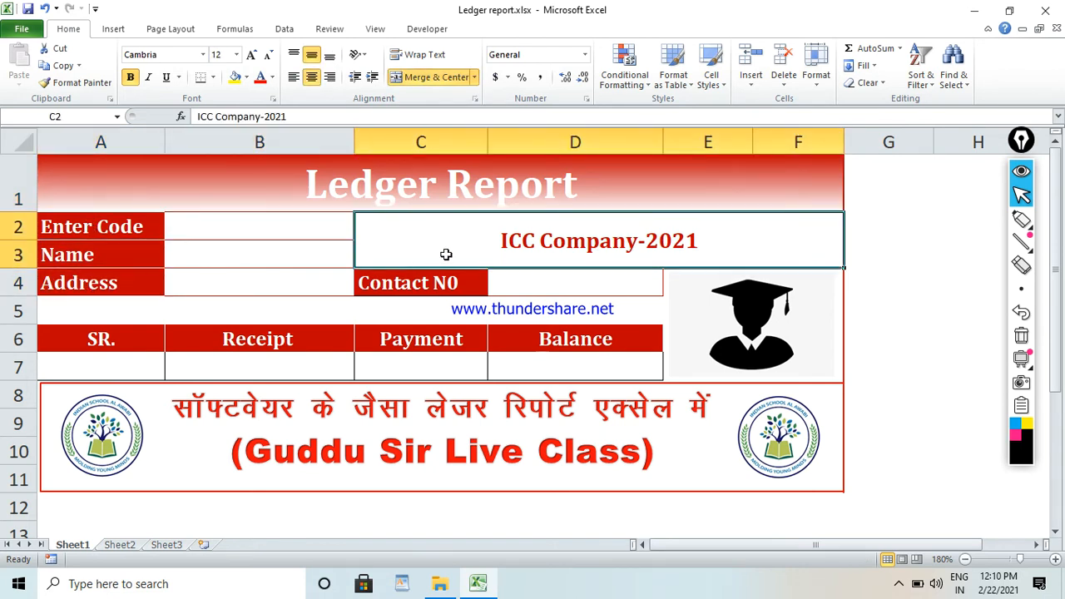
left_click(475, 76)
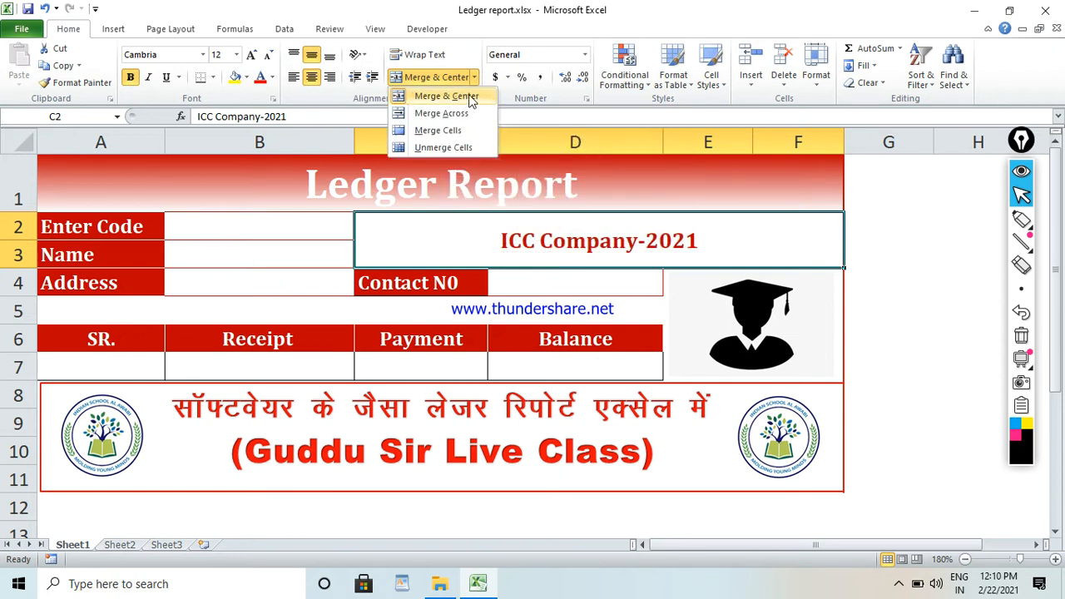
left_click(540, 241)
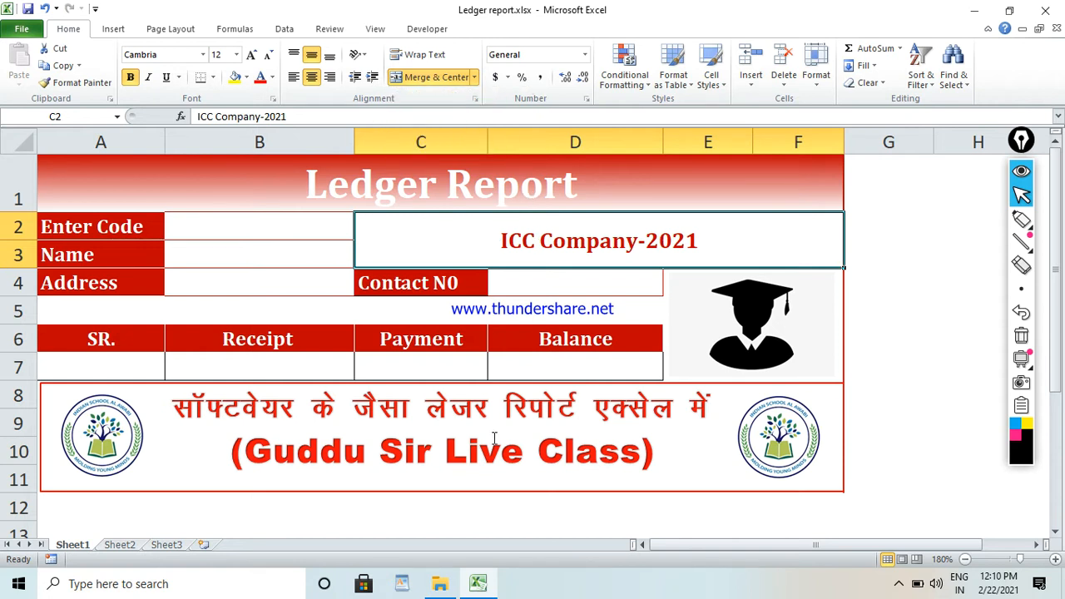
Change the font color of the Ledger Report title in A1 to a near-black theme color.
left_click(398, 188)
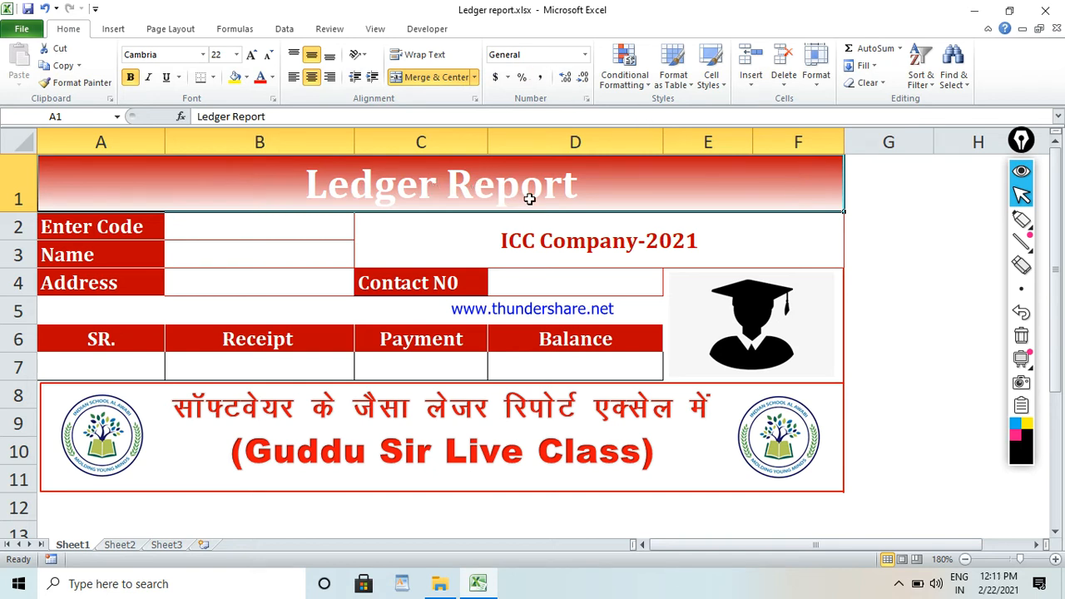
left_click(272, 77)
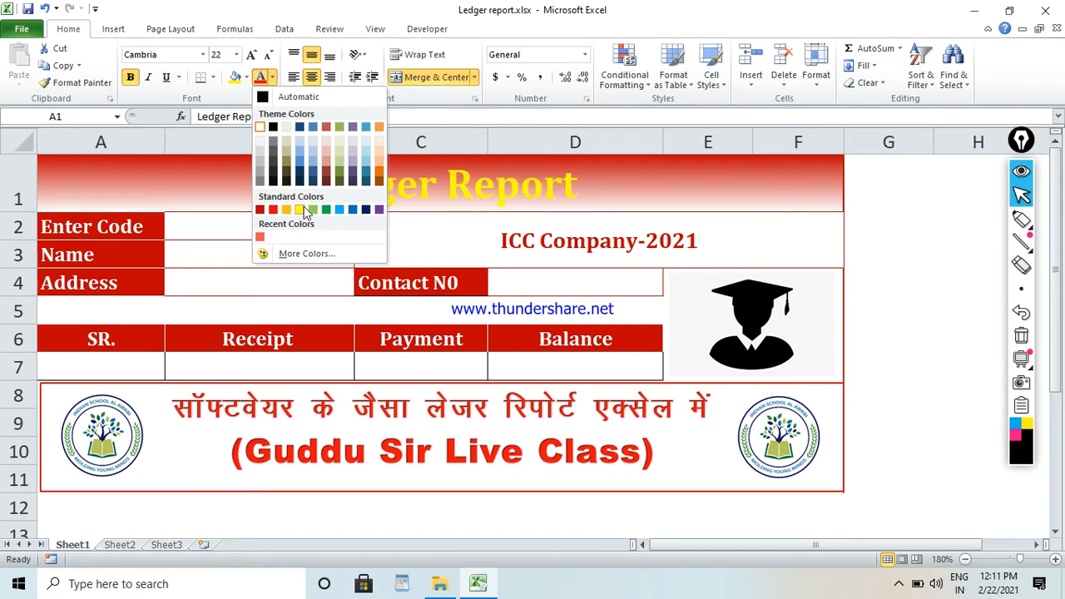
left_click(286, 183)
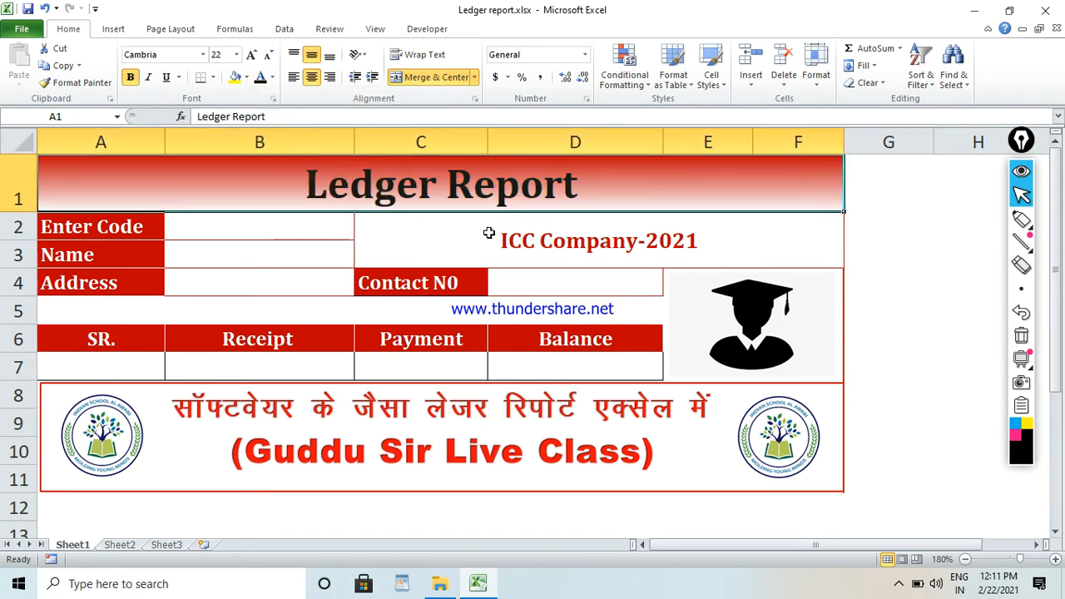
left_click(485, 233)
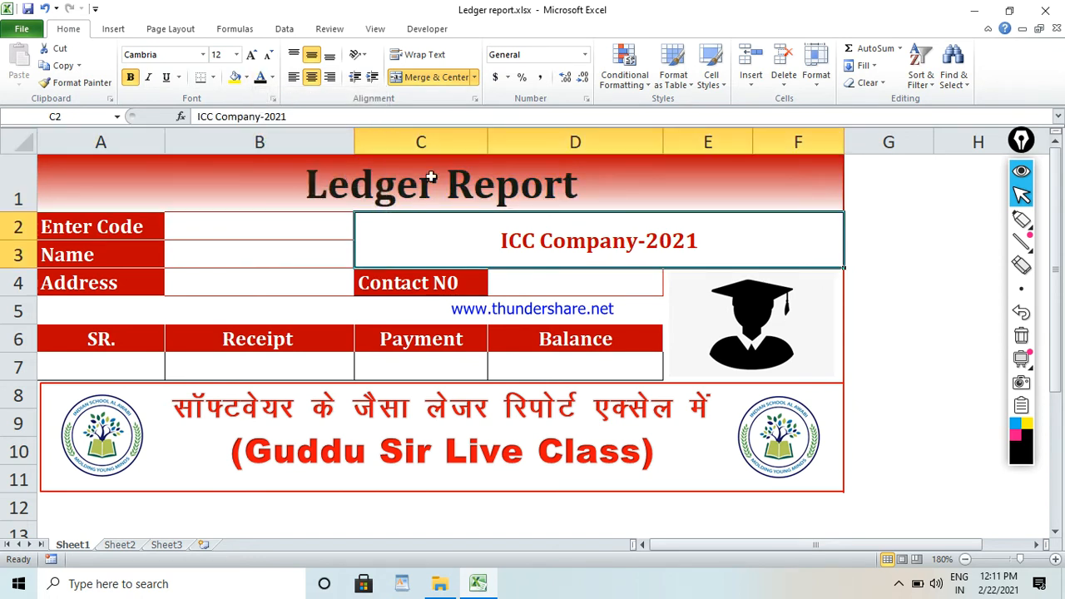
left_click(53, 237)
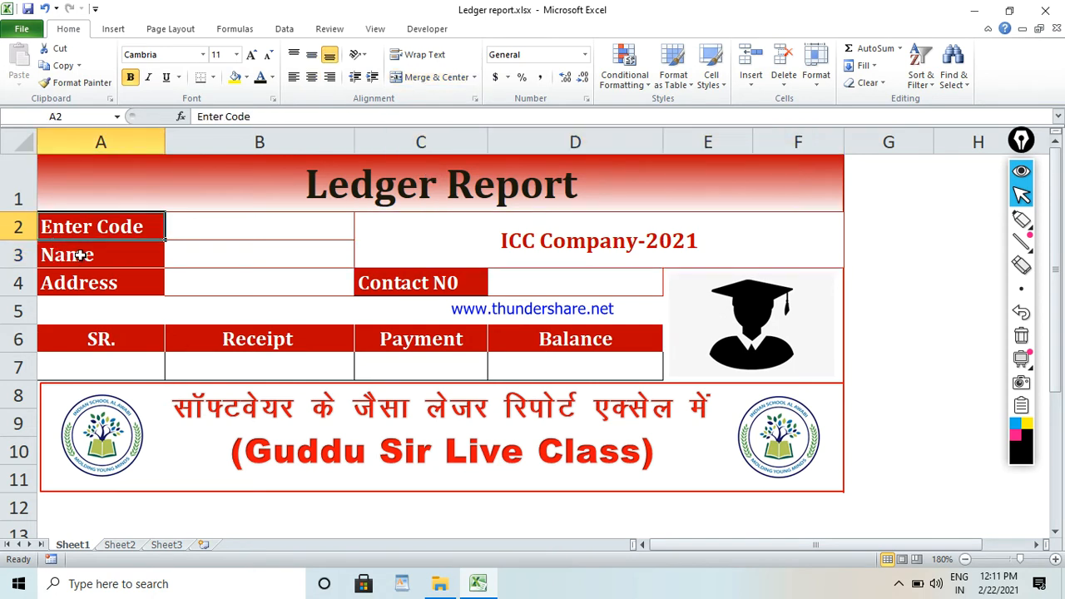
left_click(55, 260)
left_click(73, 288)
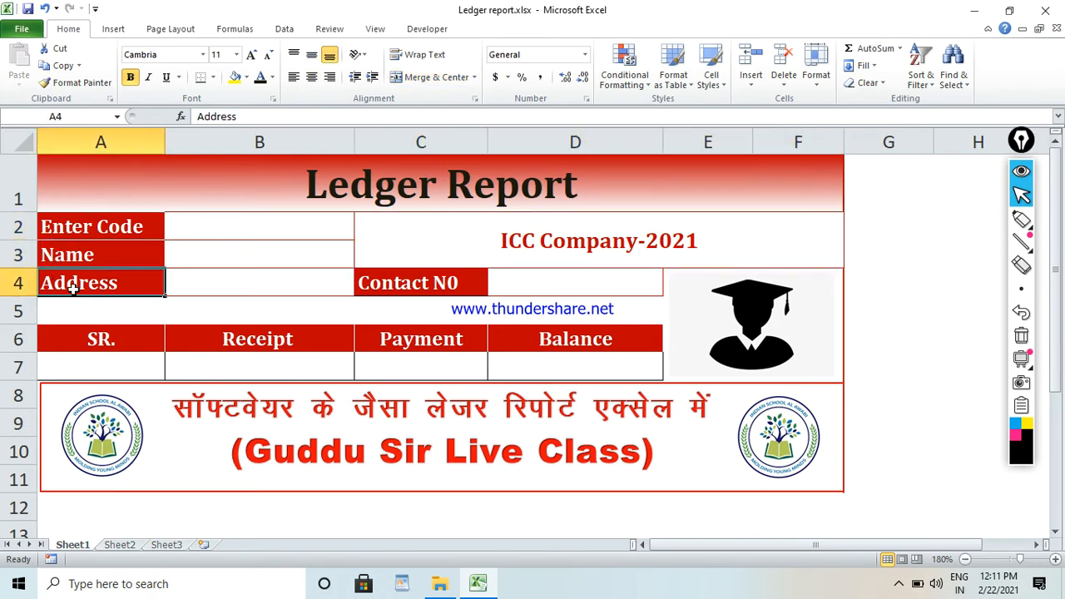
Examine the contact number cells C4:D4, the entry cells B2:B4 and the SR., Receipt and Balance headings in row 6.
left_click(429, 289)
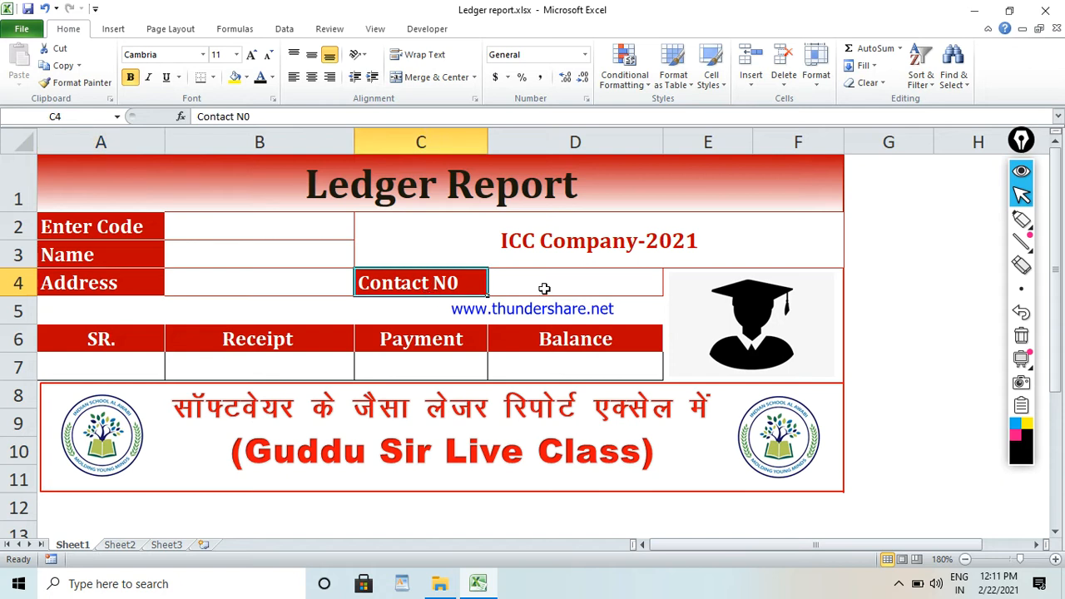
left_click(545, 288)
left_click(249, 235)
left_click(250, 254)
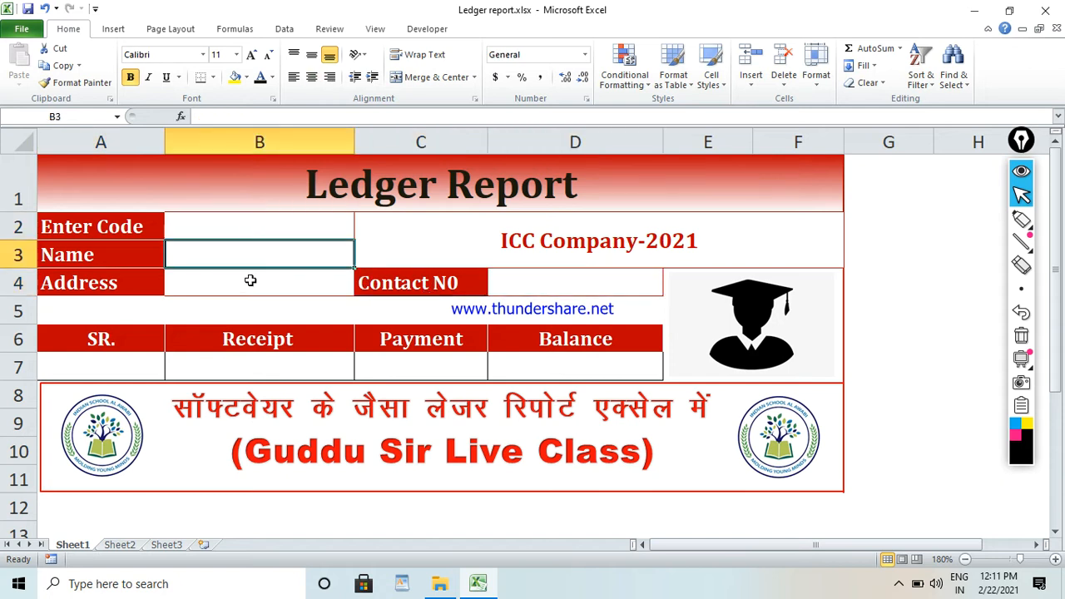
left_click(250, 289)
left_click(86, 347)
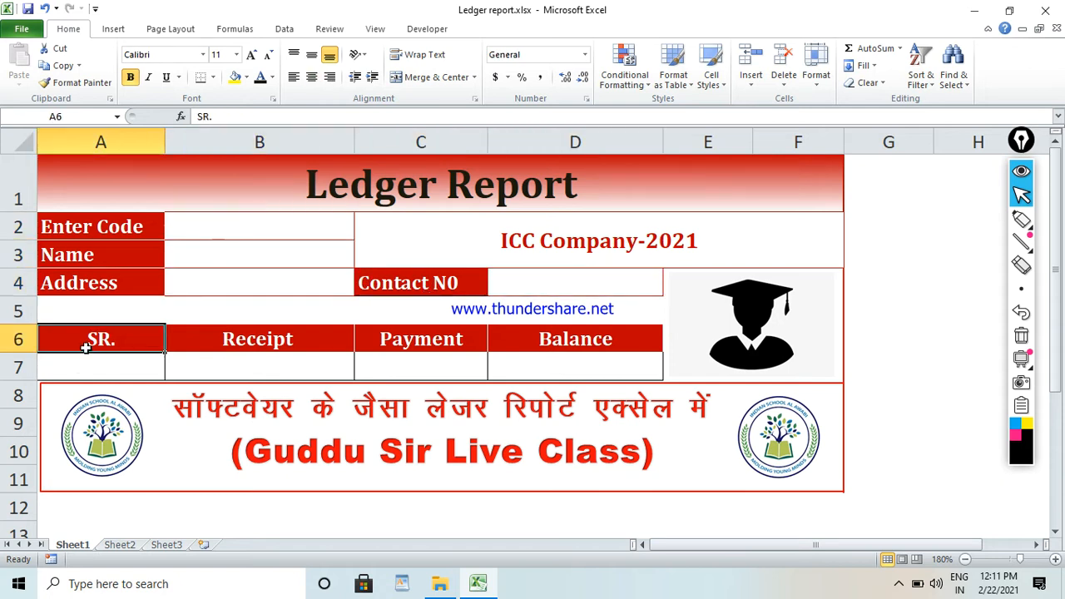
left_click(199, 341)
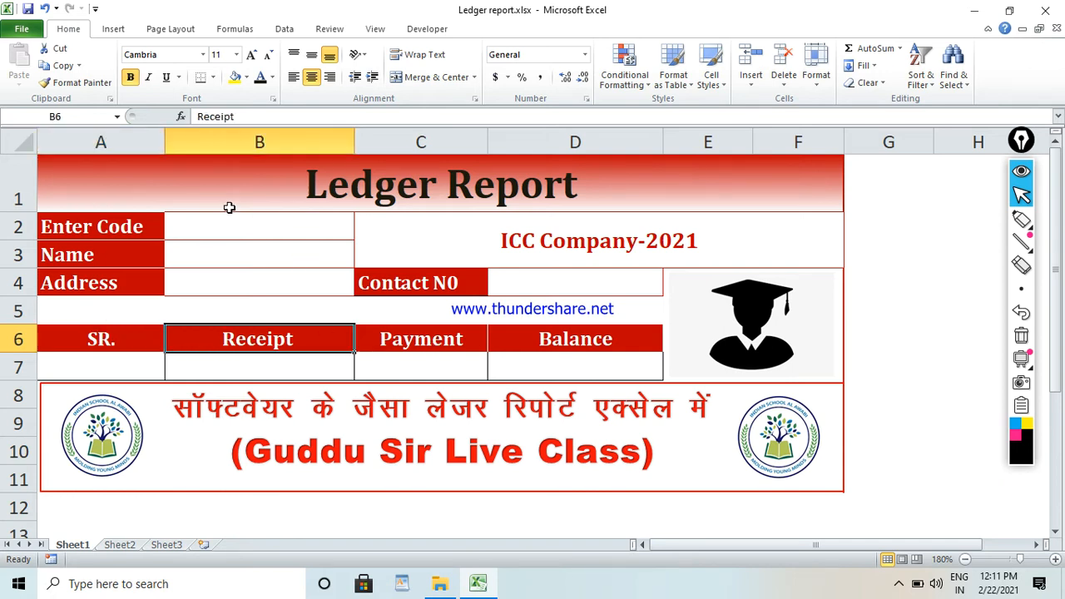
left_click(564, 341)
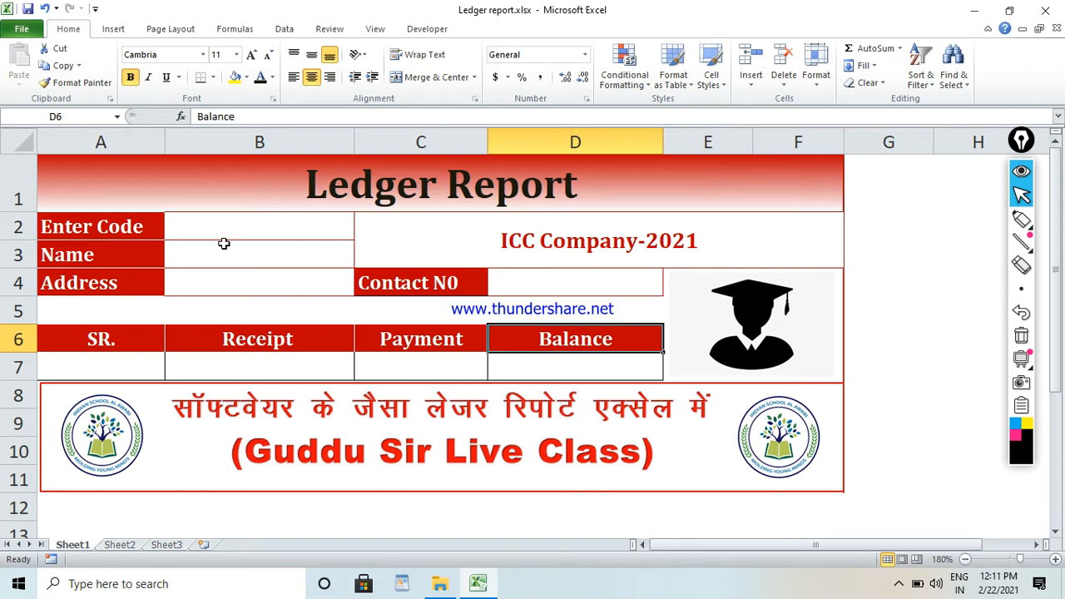
Examine the graduate picture, the two school logos, the blank cells A7:D7 and the Enter Code cell B2.
left_click(754, 337)
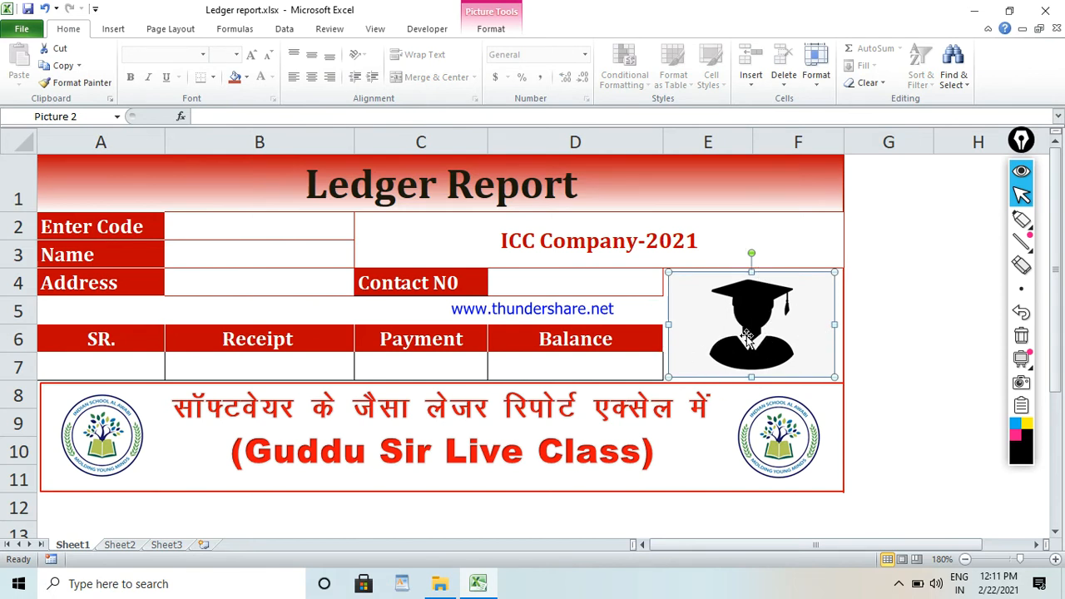
left_click(108, 441)
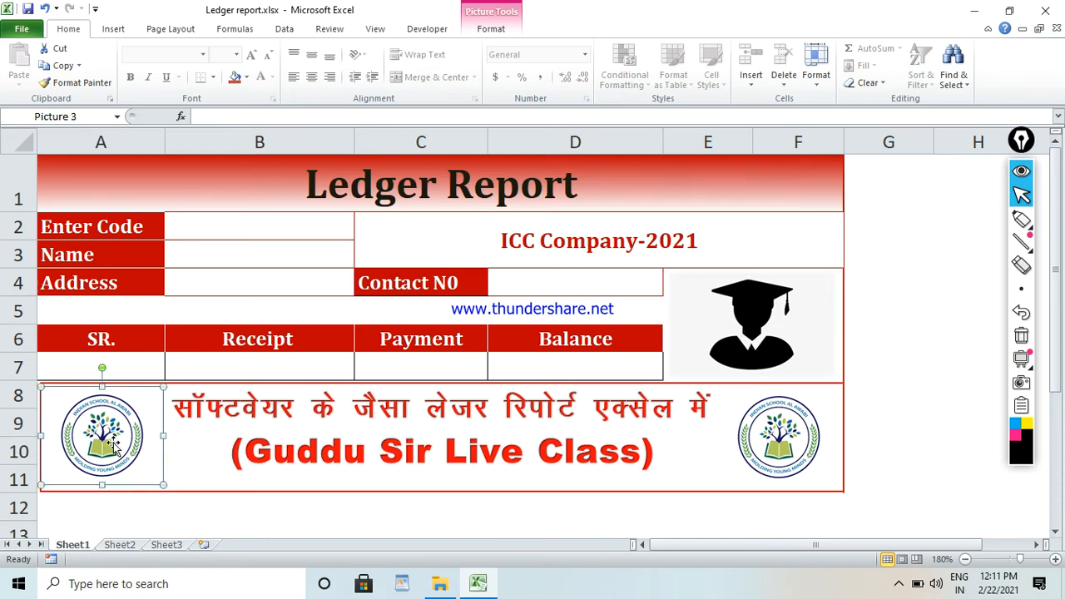
left_click(798, 426)
left_click(119, 409)
left_click(758, 446)
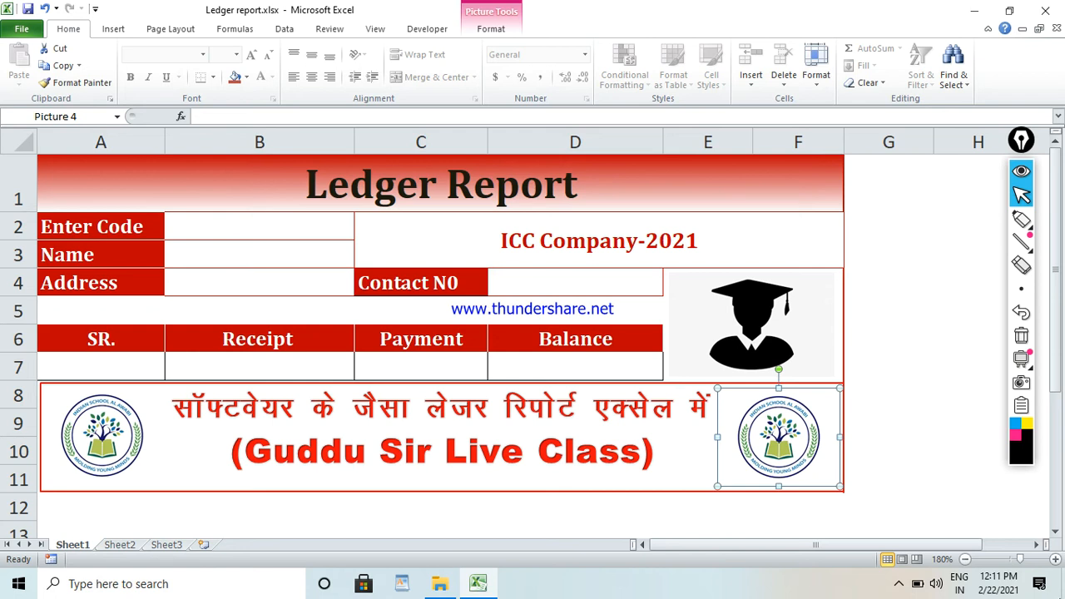
left_click(114, 421)
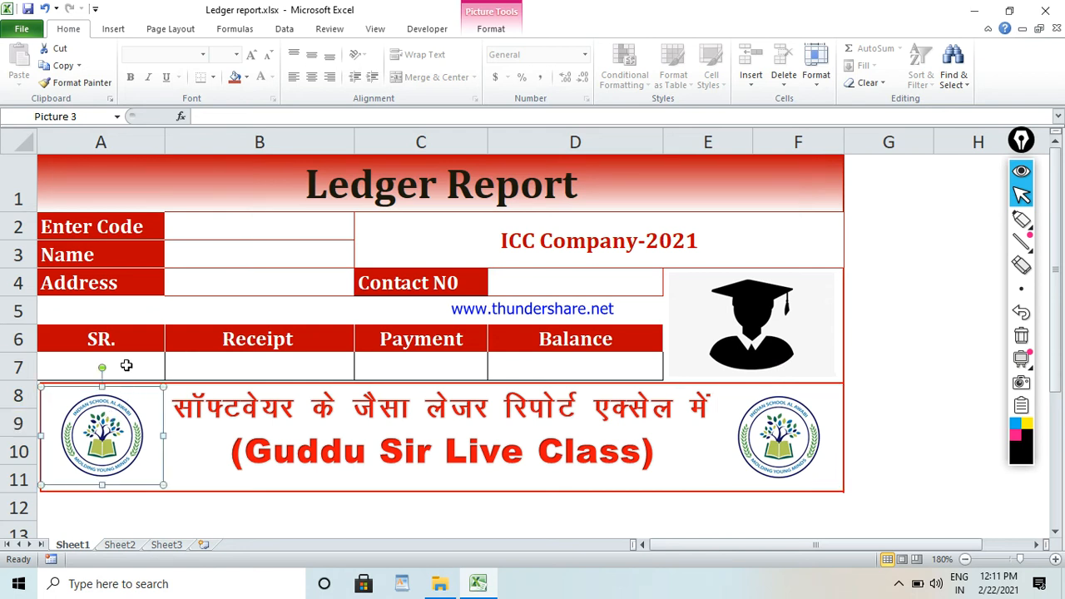
left_click(126, 363)
left_click(244, 366)
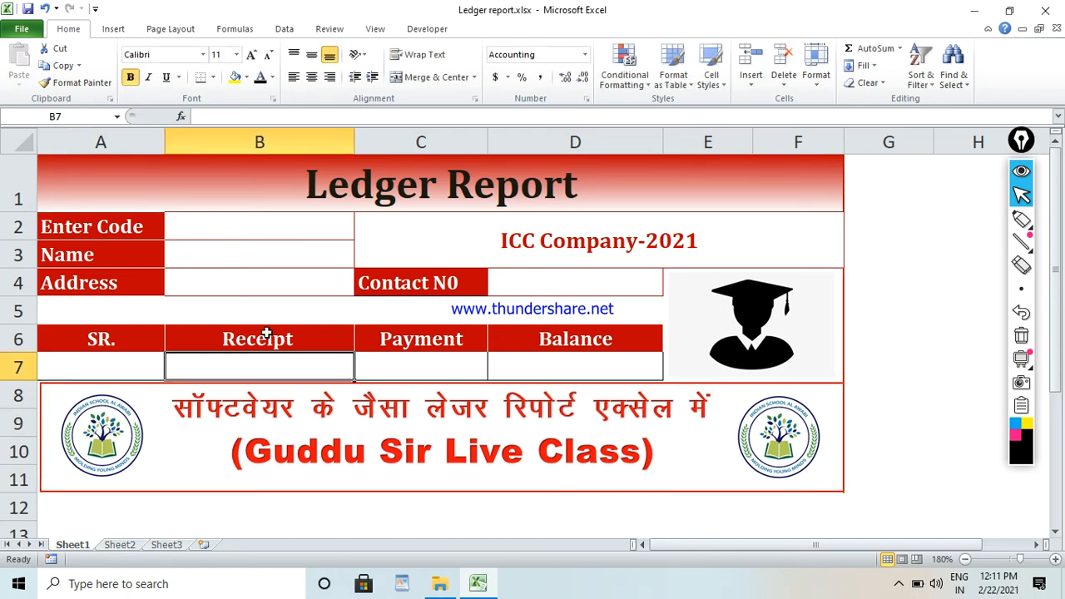
left_click(451, 372)
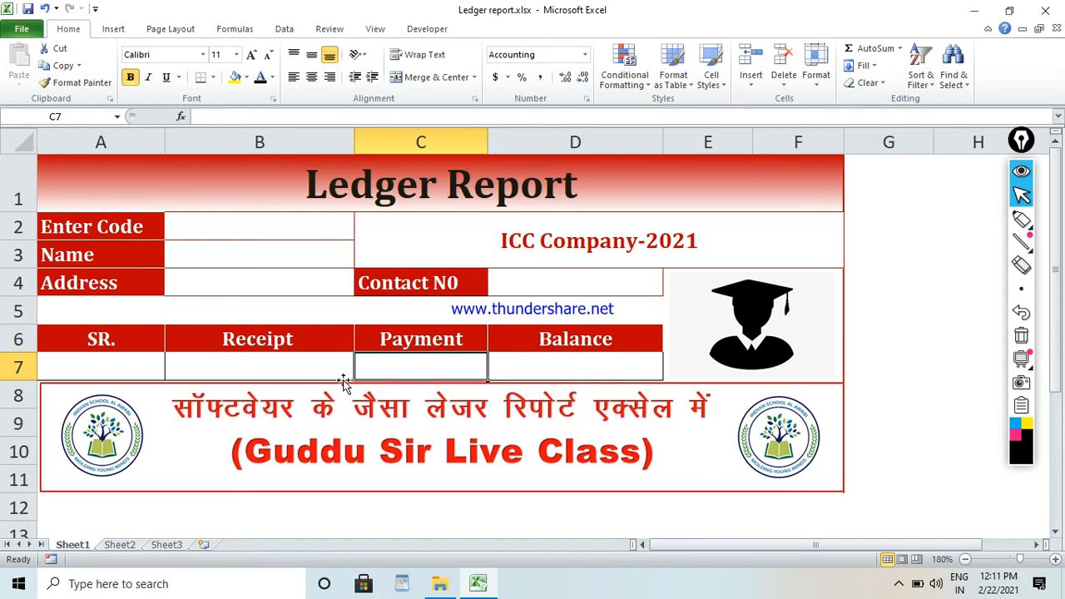
left_click(528, 367)
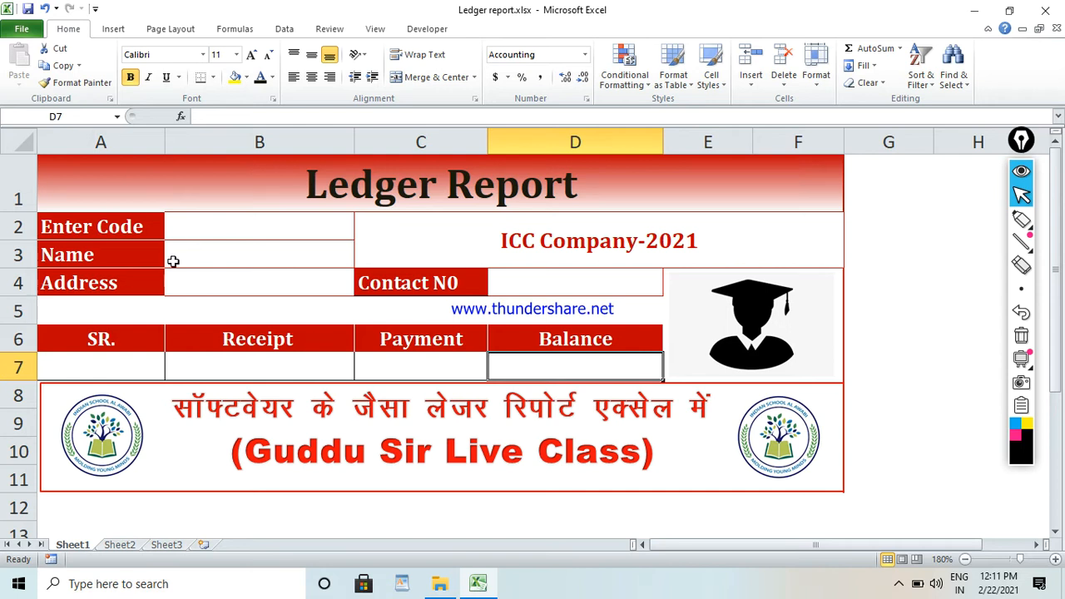
left_click(290, 224)
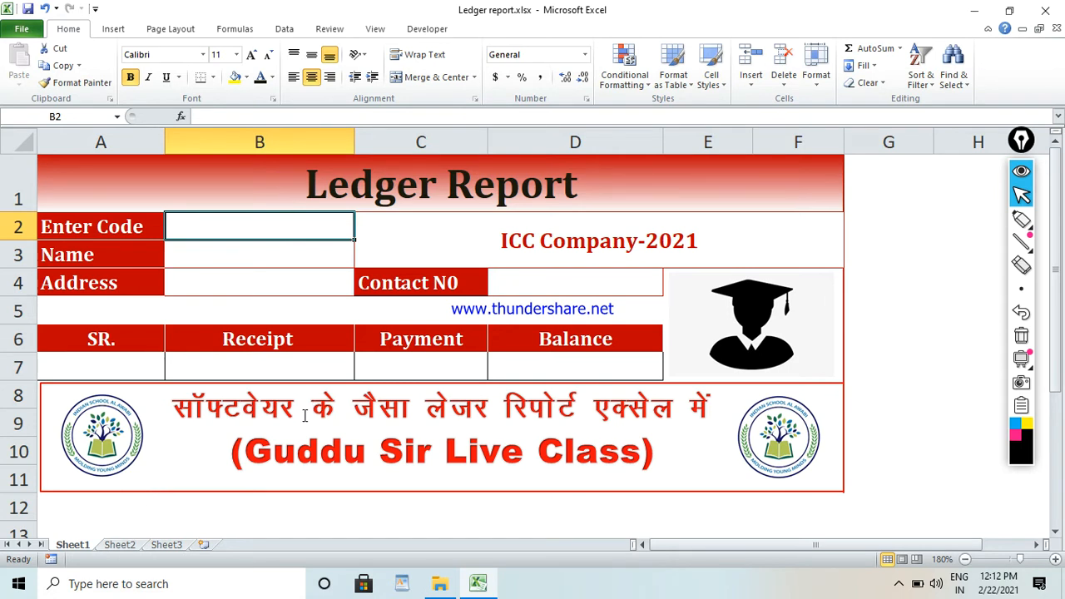
Examine the Coustomer Billing Data table on Sheet2, covering its title, header row, Code and Name columns, and first record.
left_click(119, 545)
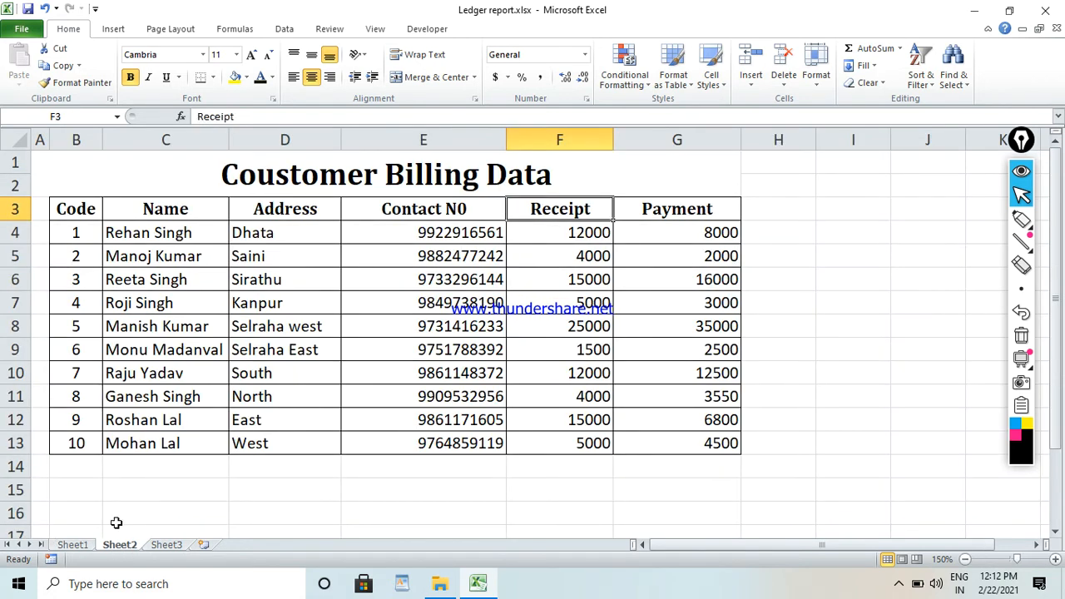
left_click(293, 171)
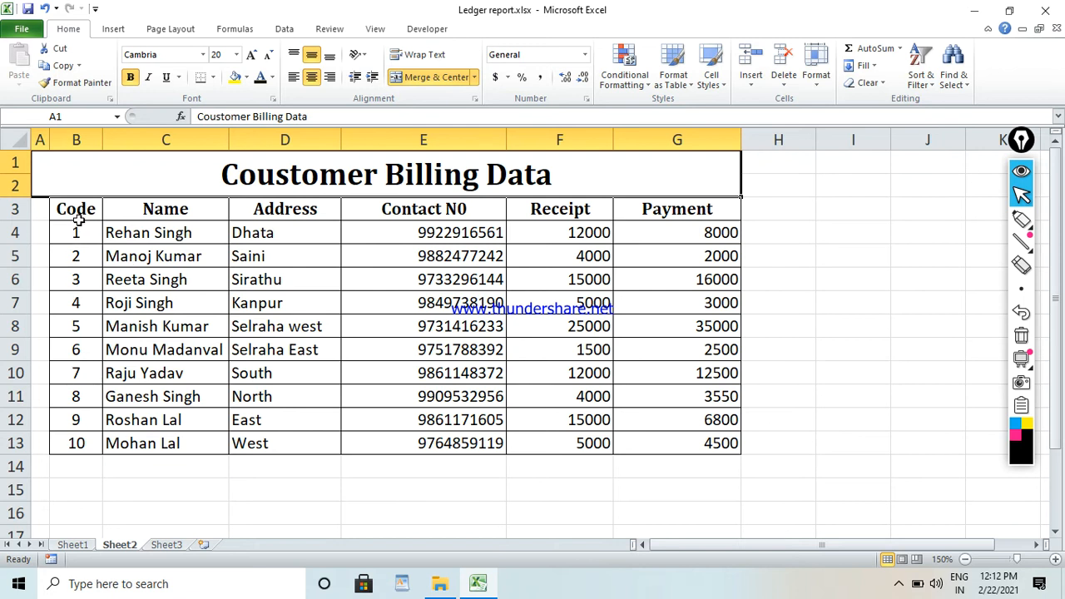
left_click_drag(77, 213, 623, 208)
left_click_drag(72, 233, 76, 437)
left_click_drag(87, 234, 97, 443)
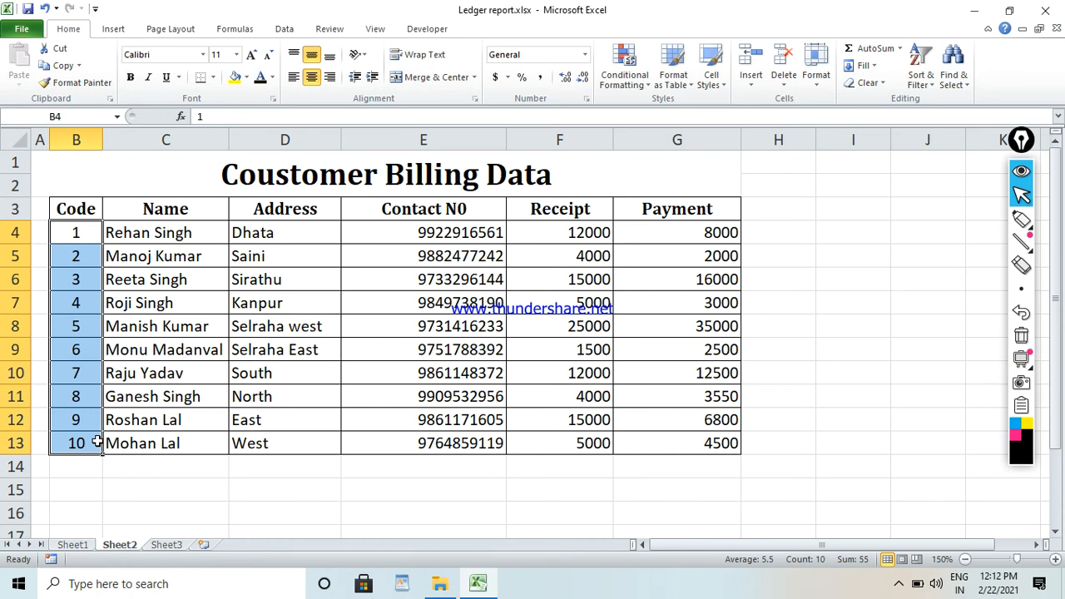
left_click_drag(78, 233, 78, 441)
left_click_drag(165, 214, 169, 397)
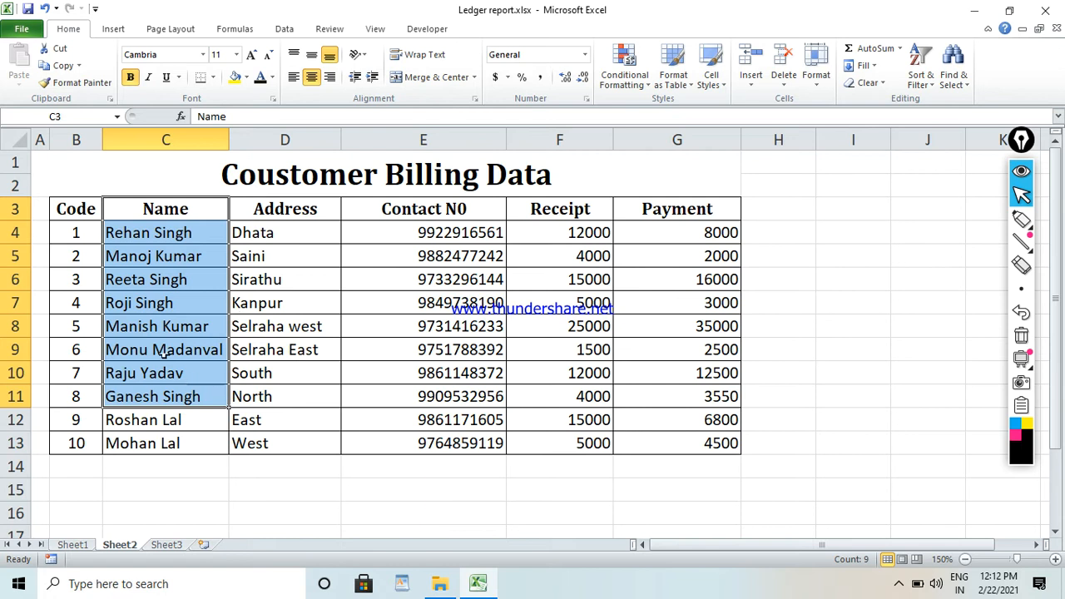
left_click(135, 233)
left_click(309, 238)
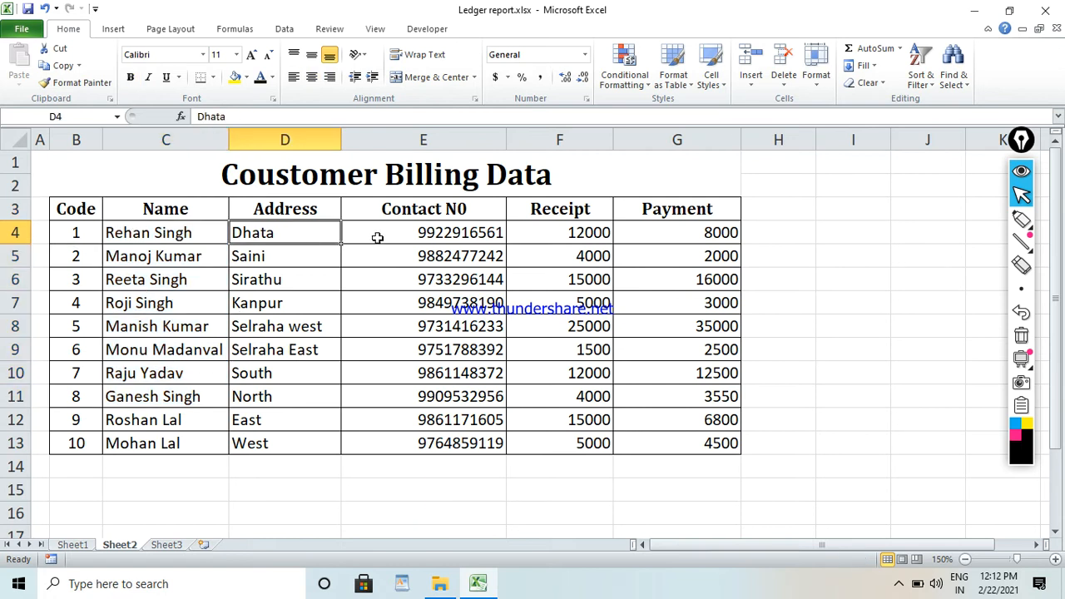
left_click(377, 238)
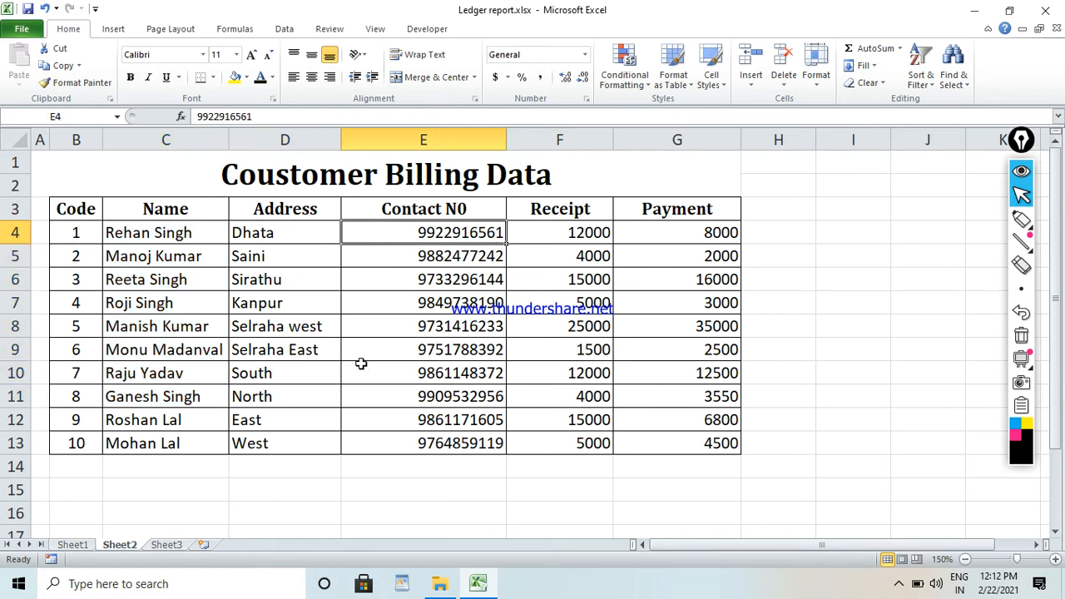
left_click(554, 233)
left_click(691, 238)
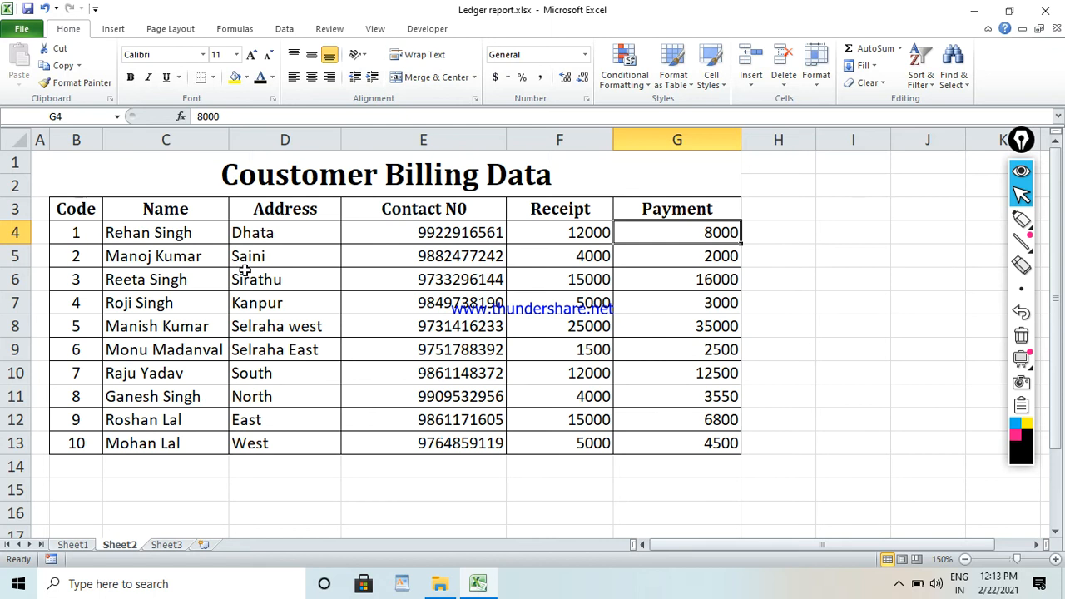
Try entering code 1 in the Enter Code cell B2 of the ledger report on Sheet1.
left_click(72, 544)
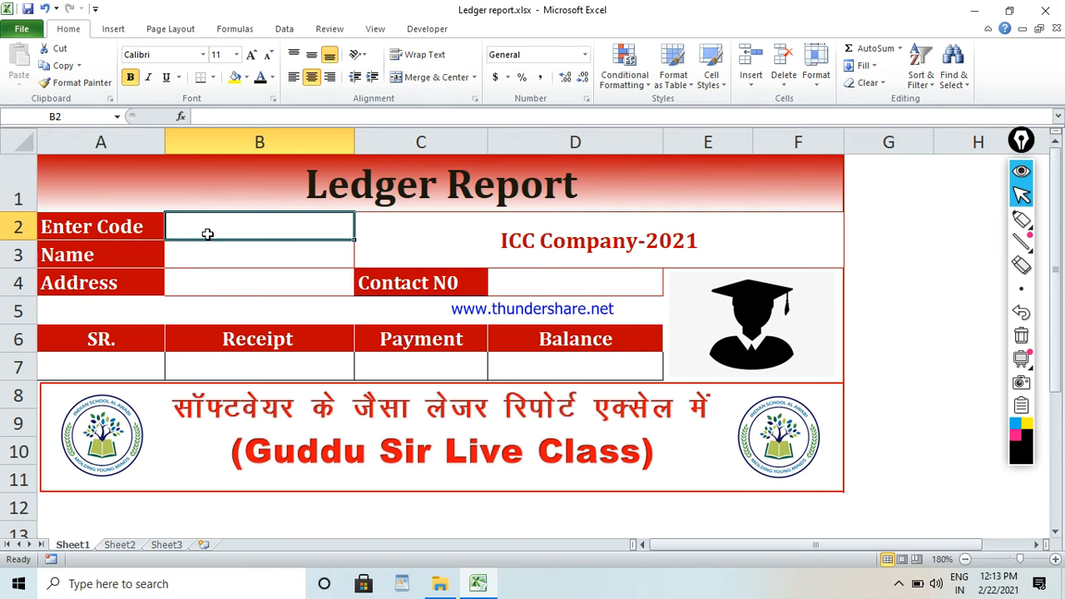
type("1")
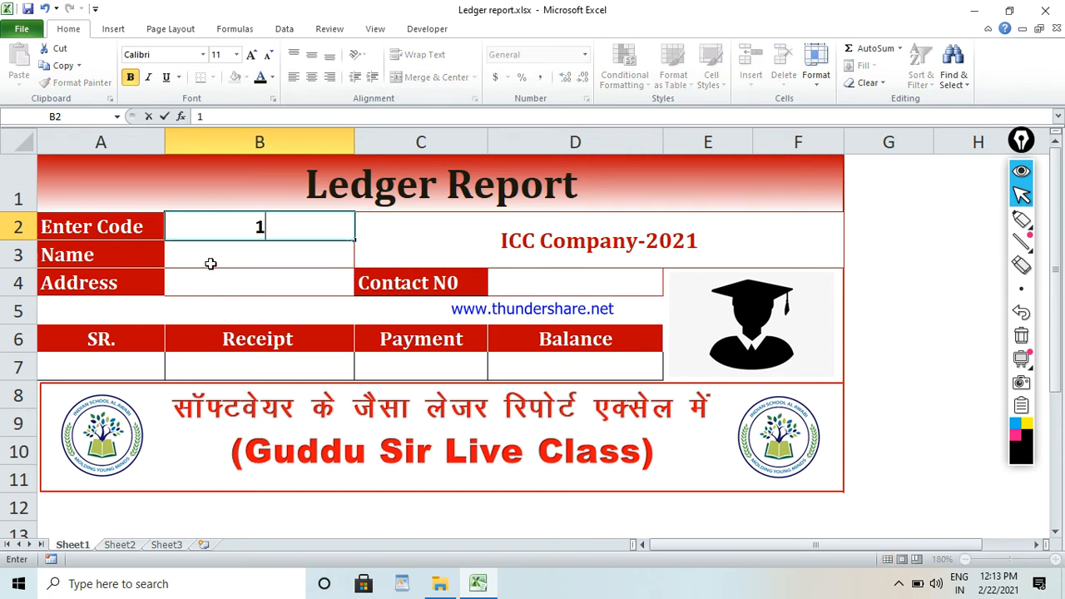
key("Return")
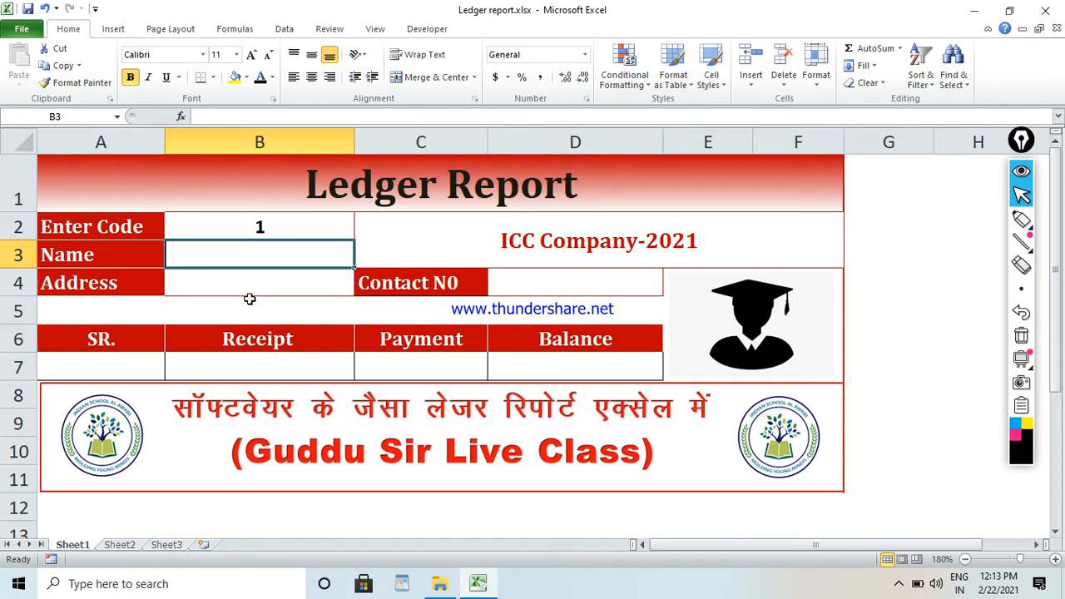
left_click(316, 225)
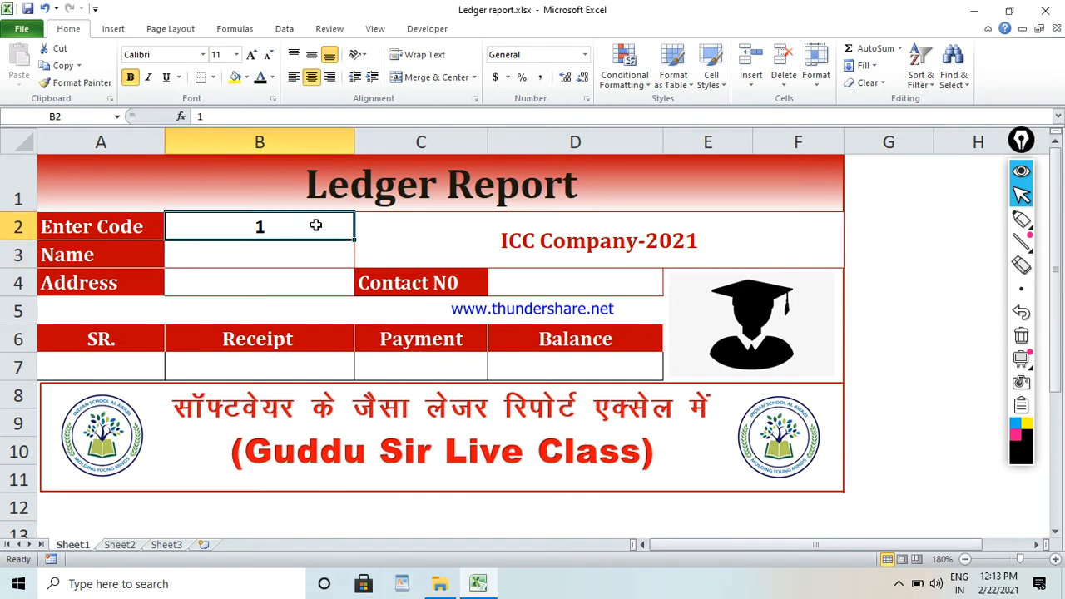
Compare the Sheet1 report with the Sheet2 billing table, examining its Address, Contact N0, Receipt and Payment columns.
left_click(121, 545)
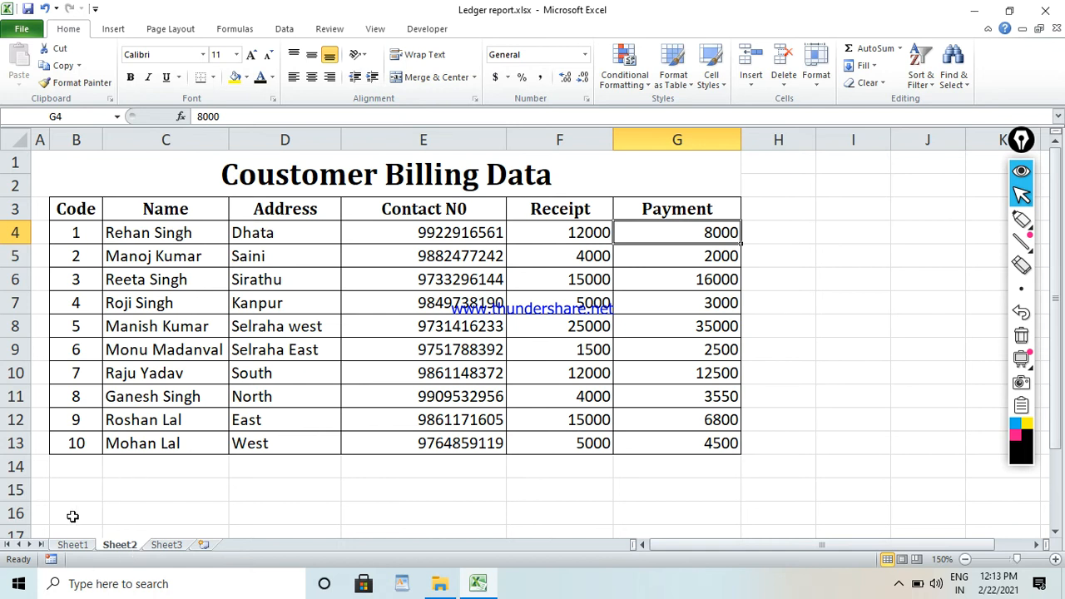
left_click(72, 545)
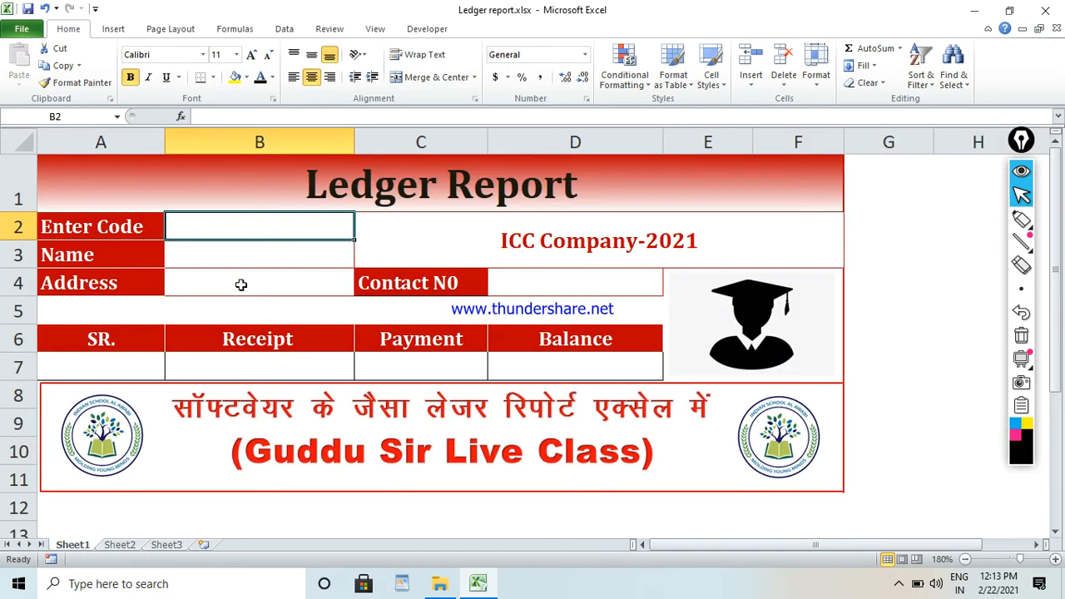
left_click(130, 551)
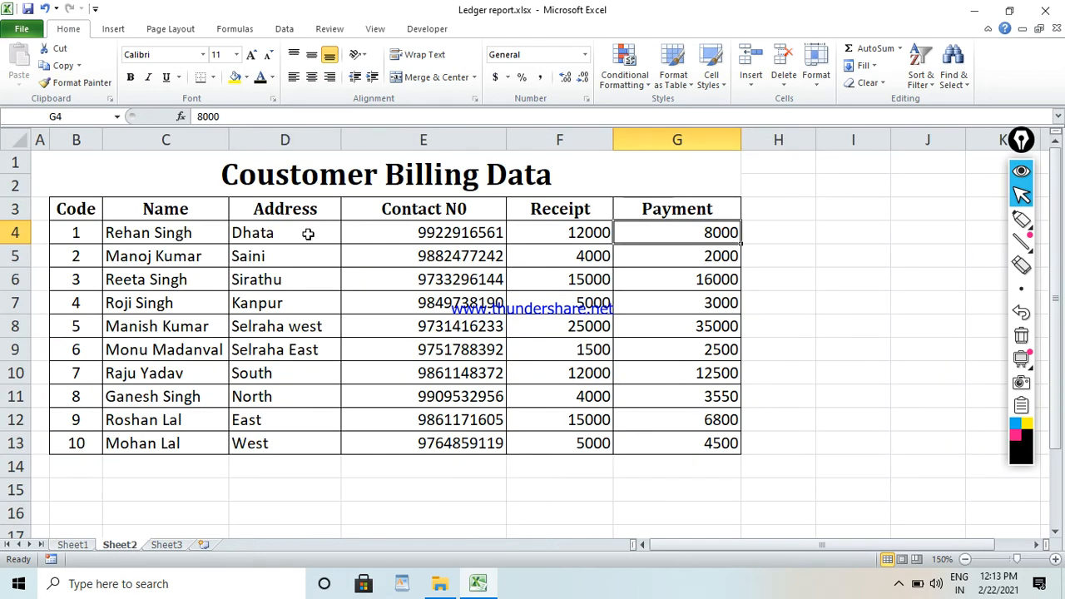
left_click(332, 235)
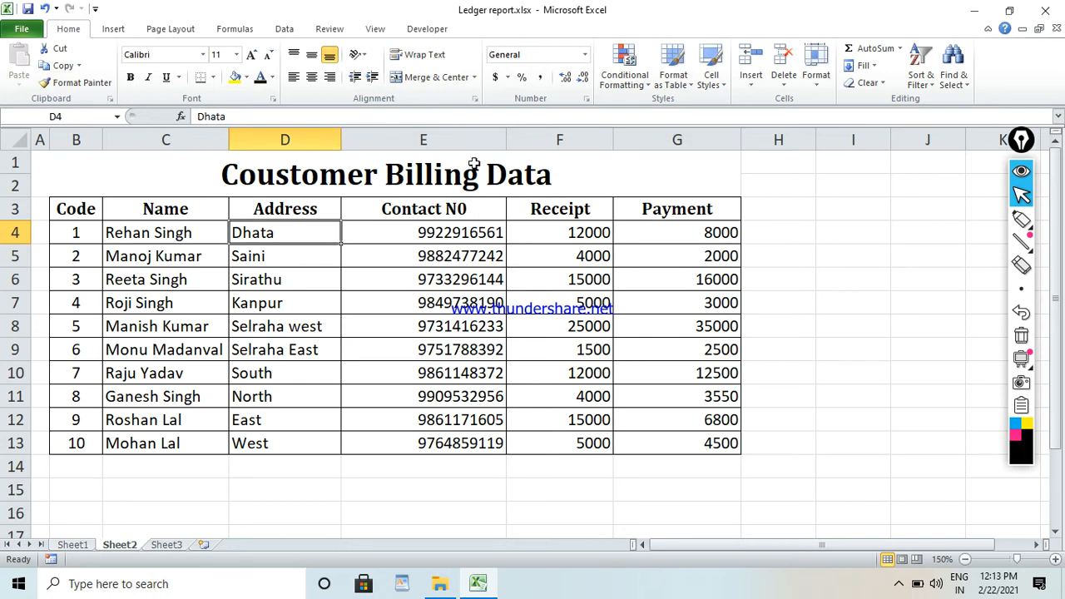
left_click_drag(721, 202, 721, 444)
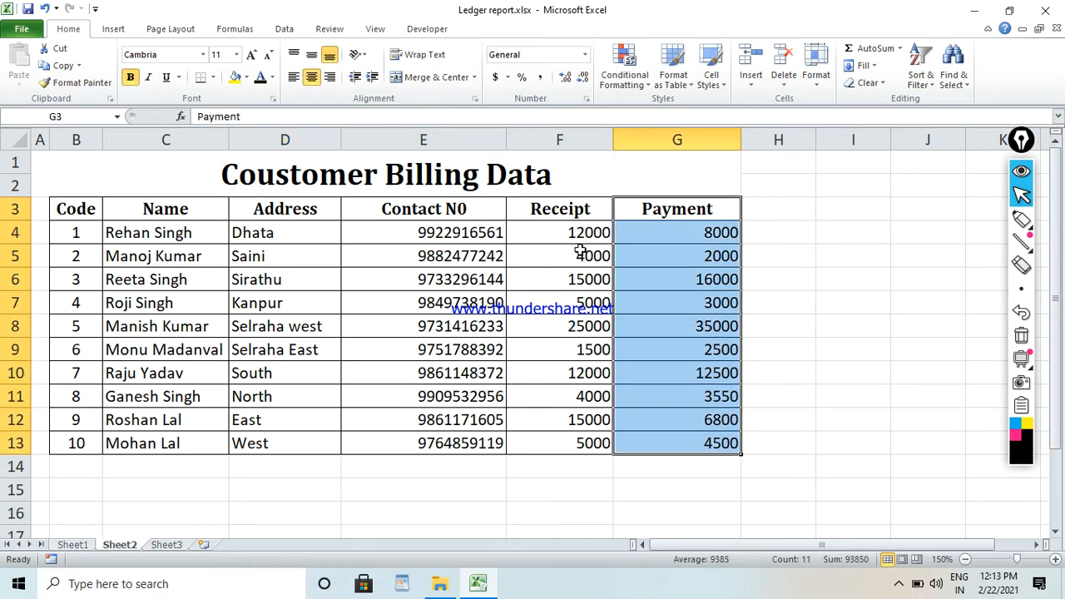
left_click_drag(578, 209, 587, 425)
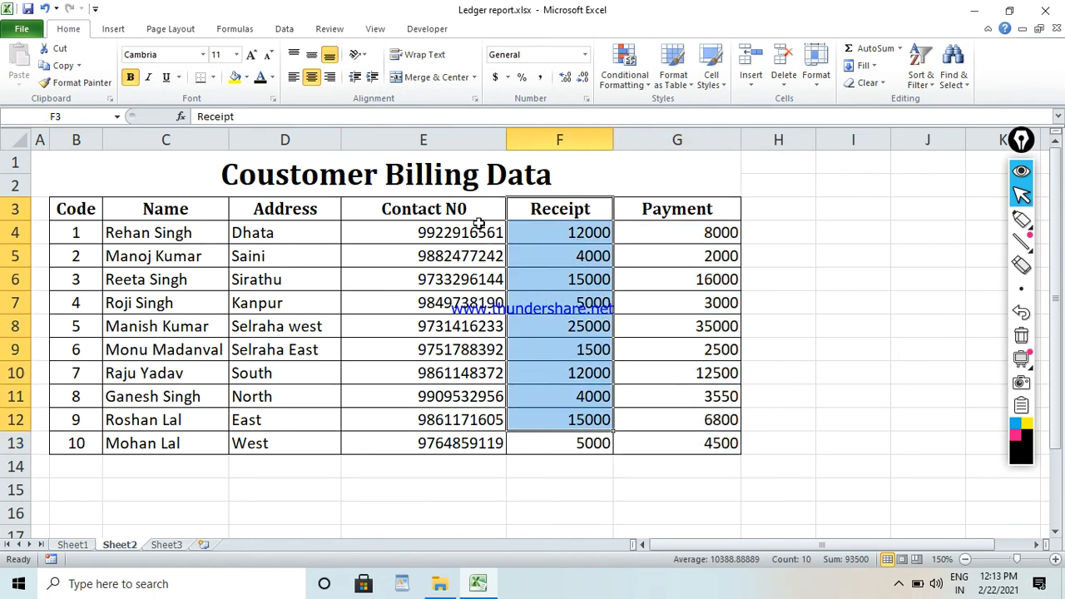
left_click_drag(480, 222, 489, 432)
left_click_drag(563, 208, 571, 441)
left_click_drag(675, 209, 661, 441)
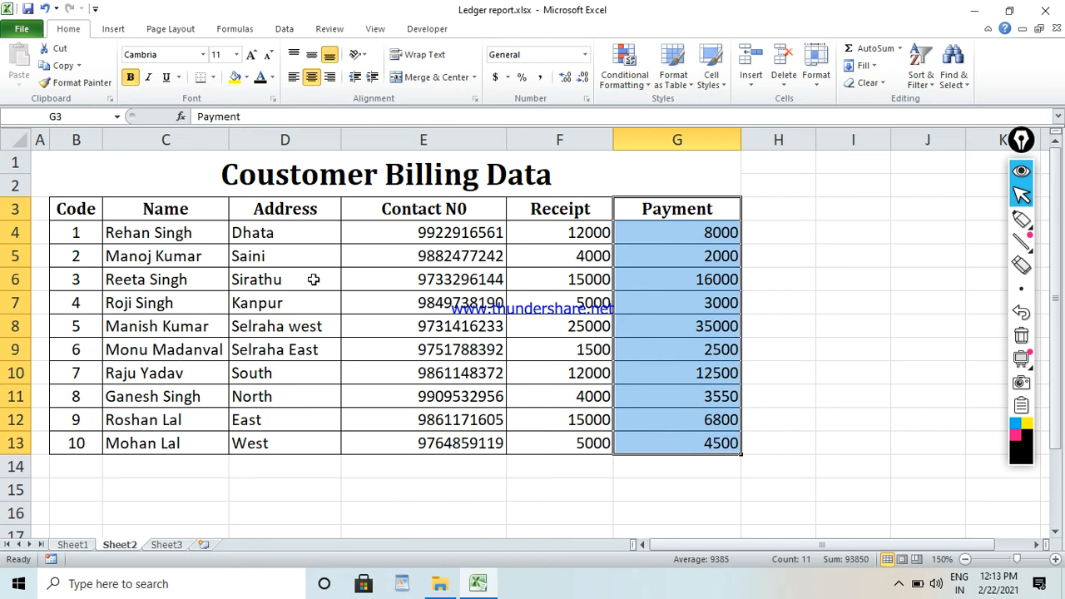
Check the range name assigned to the billing table B3:G13 on Sheet2 and examine its Name and Code columns.
left_click_drag(78, 208, 645, 440)
left_click(94, 117)
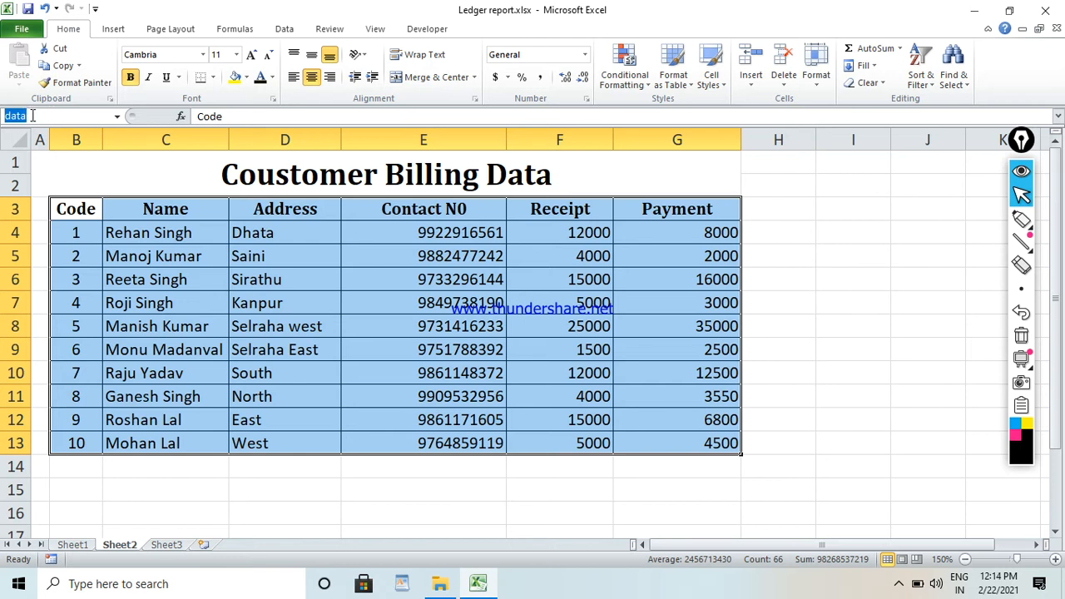
left_click_drag(55, 118, 8, 119)
left_click(183, 280)
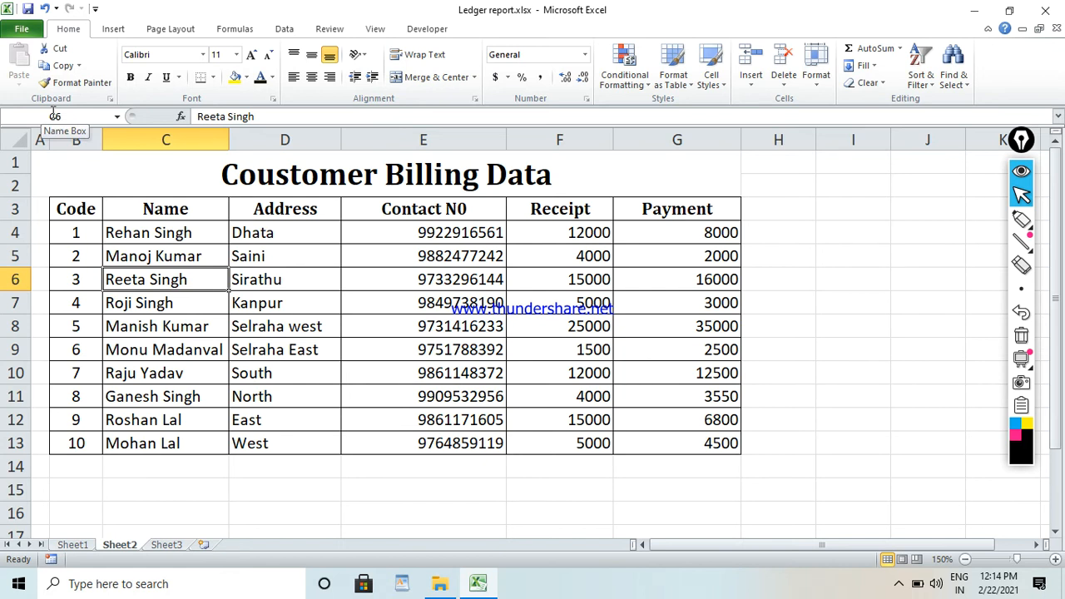
left_click(133, 237)
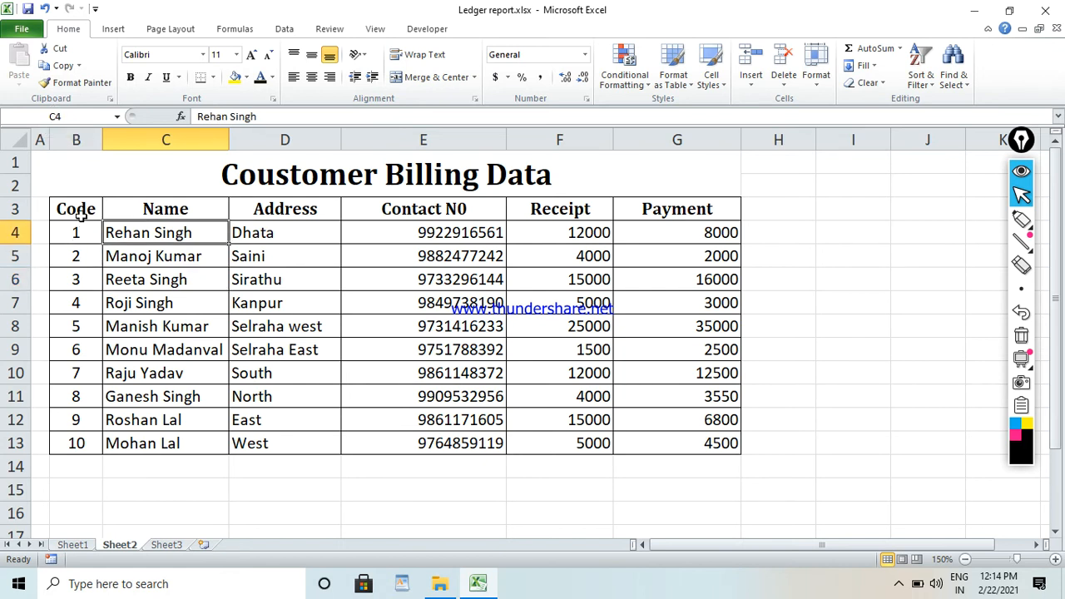
left_click_drag(81, 207, 76, 466)
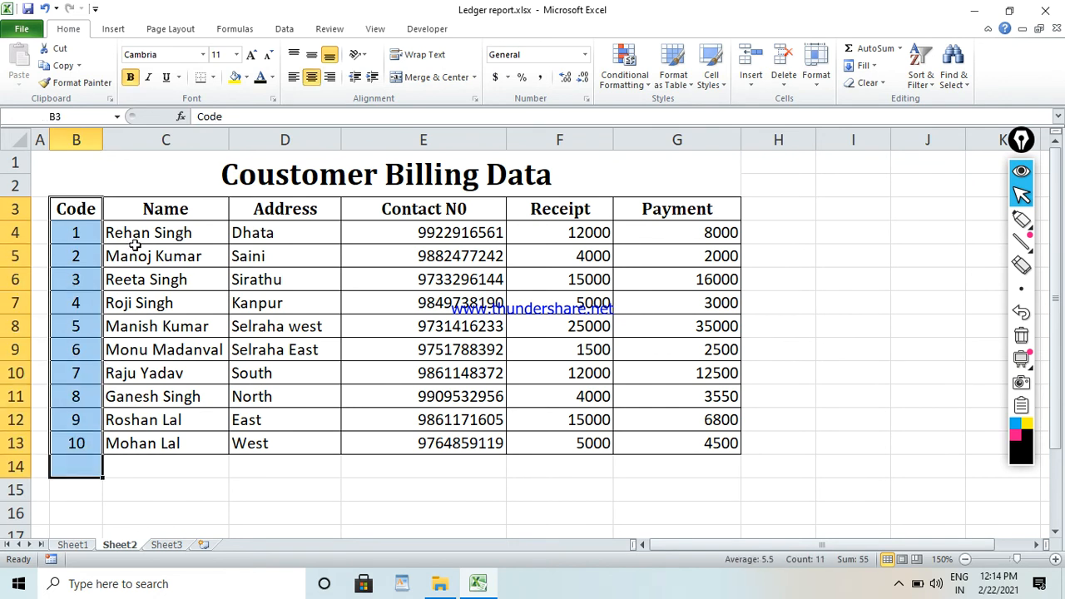
Examine the Name, Address, Contact N0, Receipt and Payment columns of the billing table on Sheet2.
left_click(161, 211)
left_click_drag(161, 239, 178, 441)
left_click_drag(281, 208, 288, 386)
left_click_drag(450, 213, 469, 429)
left_click_drag(554, 207, 561, 446)
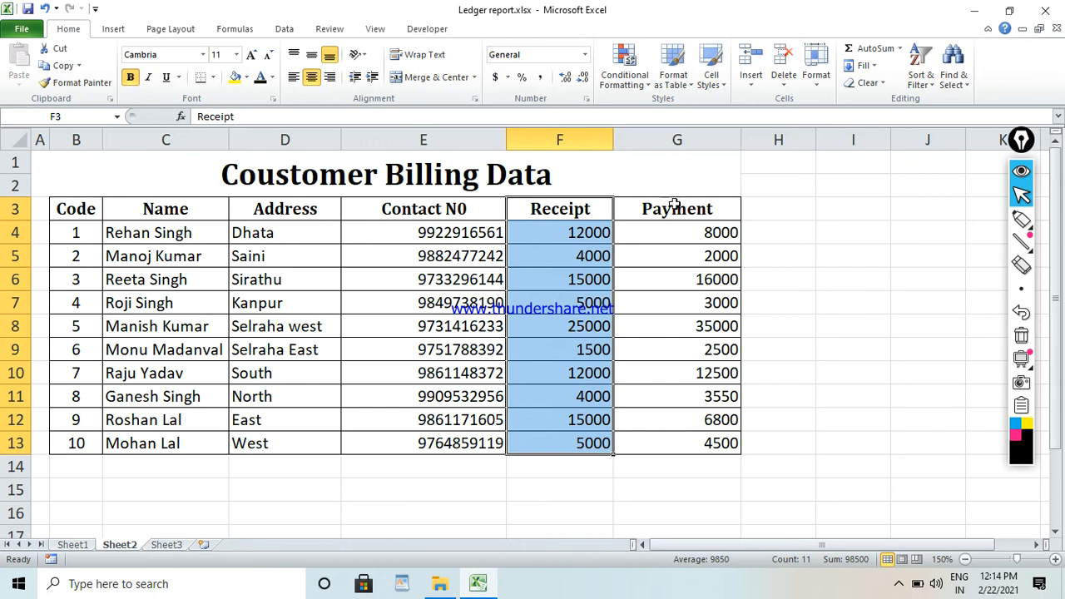
left_click_drag(674, 206, 698, 464)
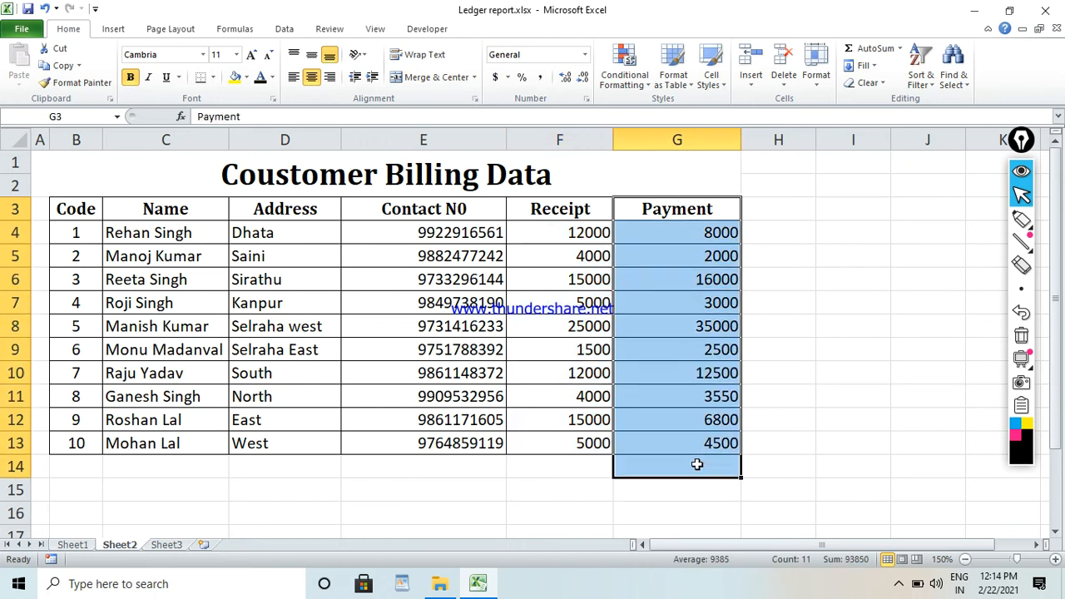
left_click(158, 326)
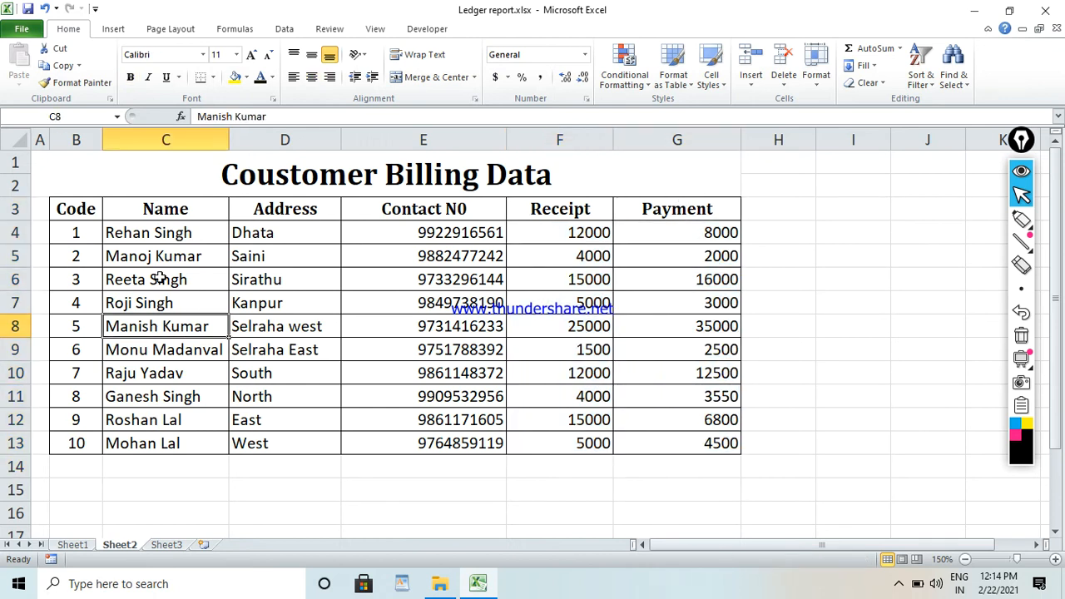
left_click(179, 256)
Enter code 1 in the Enter Code cell B2 of the ledger report on Sheet1.
left_click(72, 544)
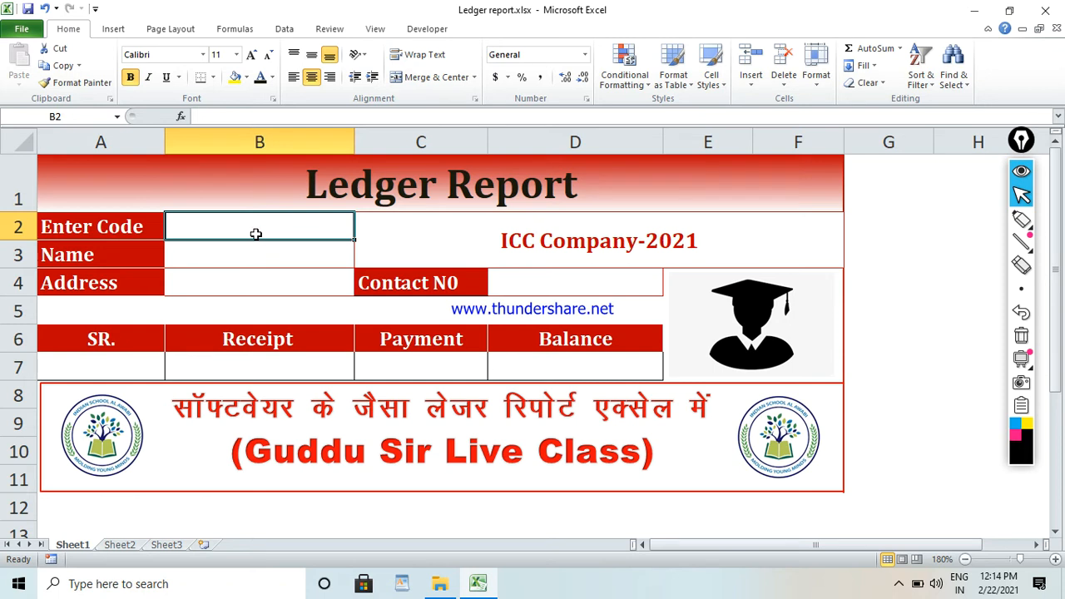
left_click(315, 260)
left_click(307, 232)
type("1")
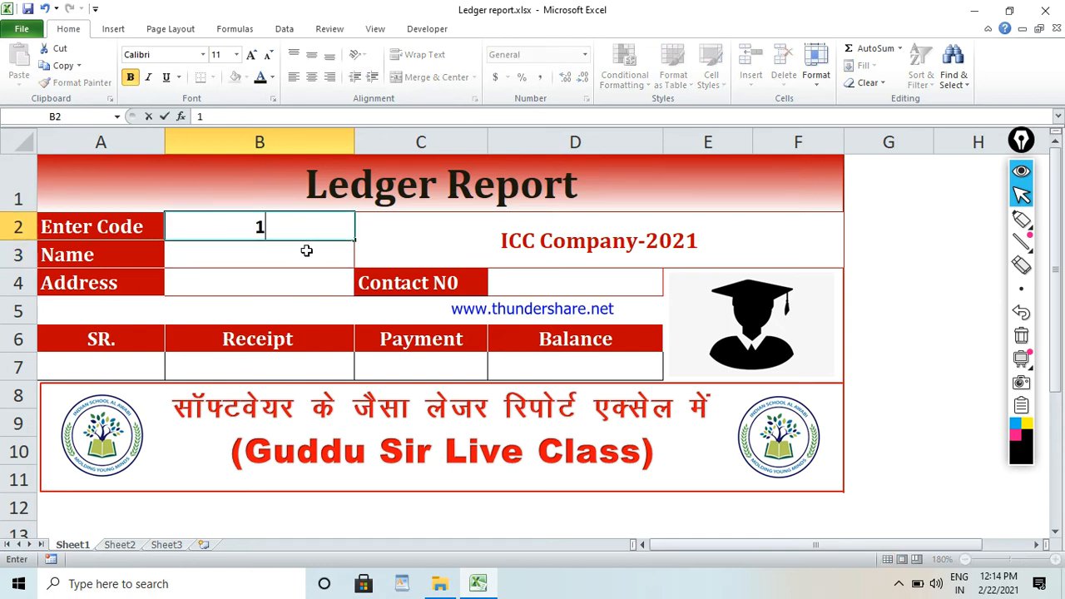
Enter the formula =VLOOKUP(B2,data,2,0) in the Name cell B3 to look up the customer's name by code.
left_click(306, 251)
type("=")
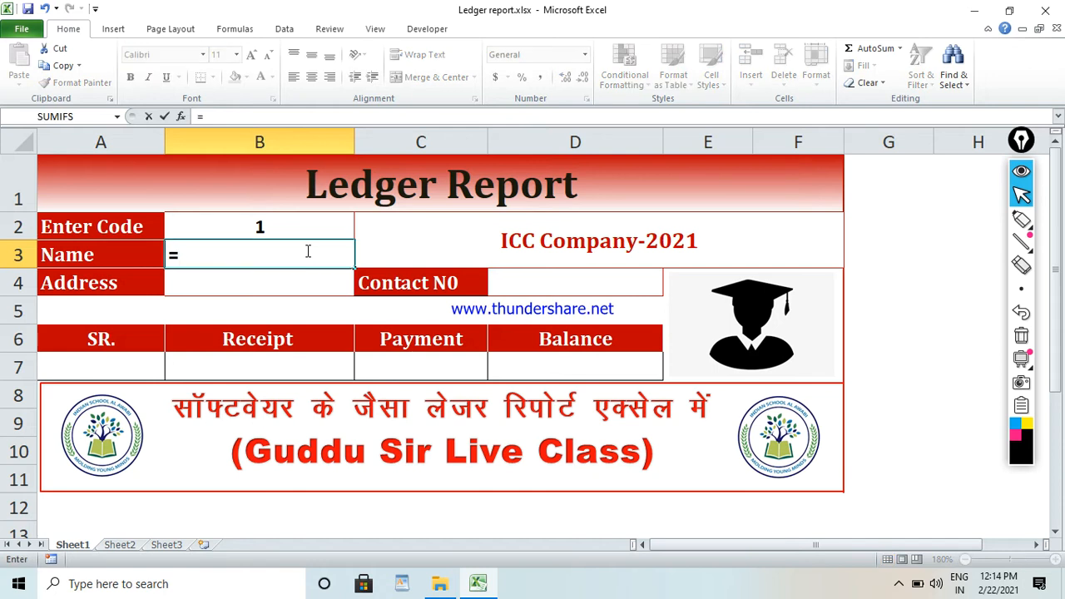
type("vl")
key("Tab")
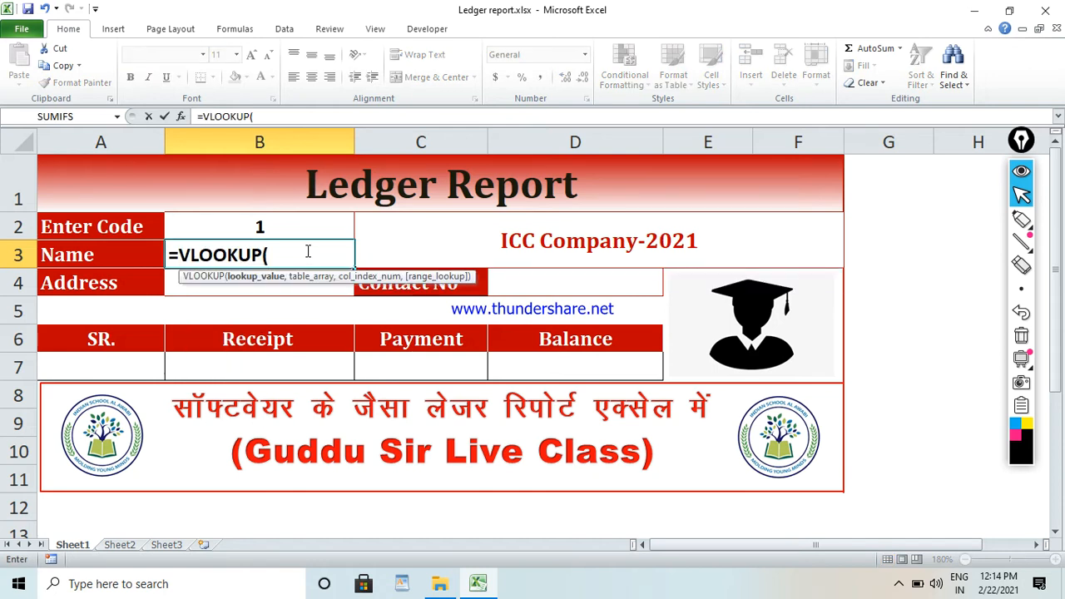
left_click(347, 221)
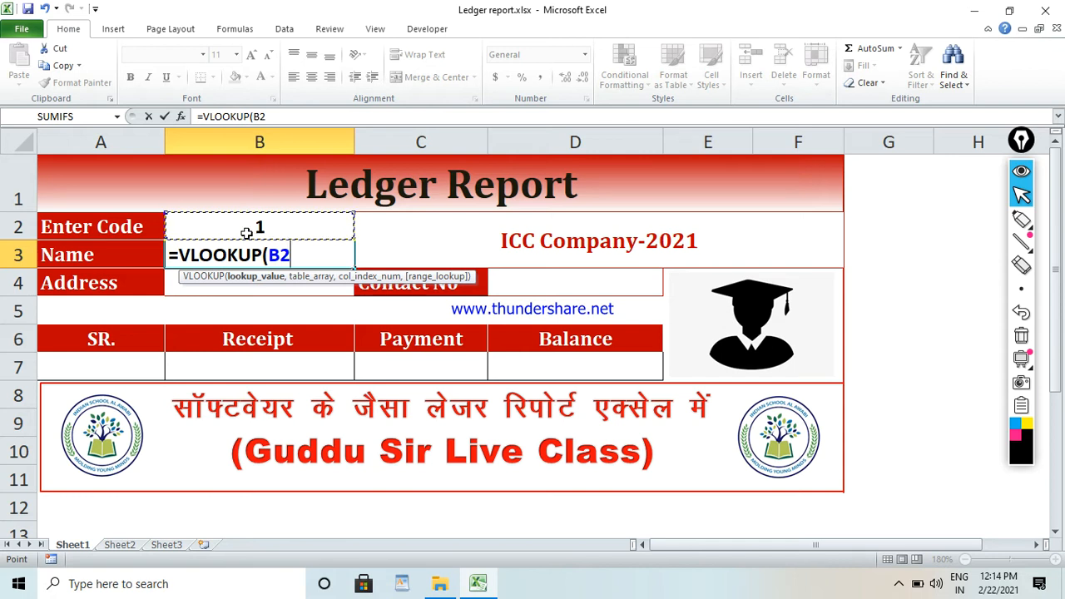
type(",")
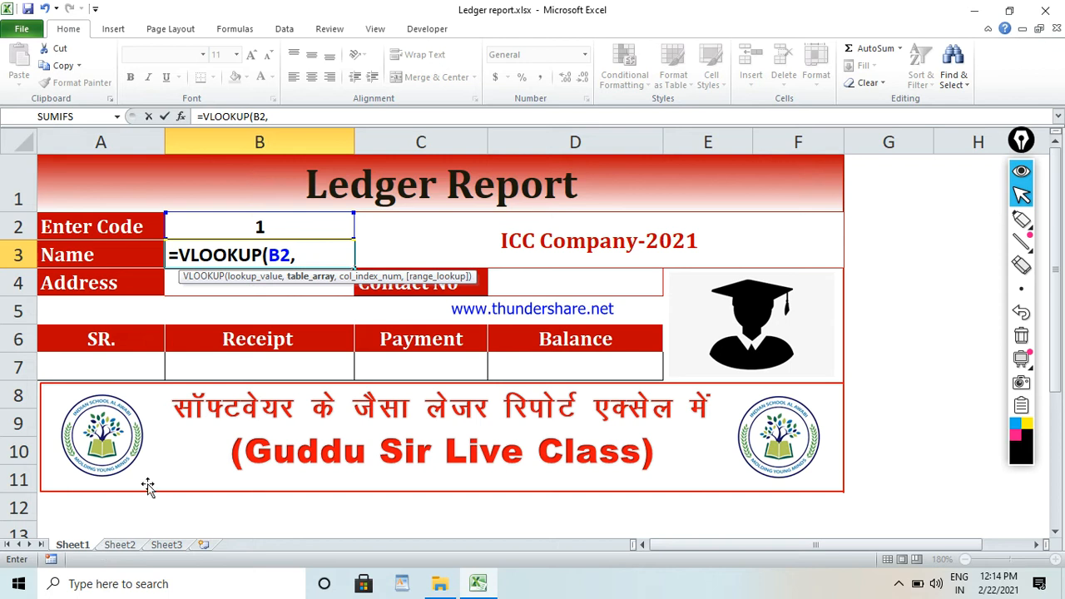
type("da")
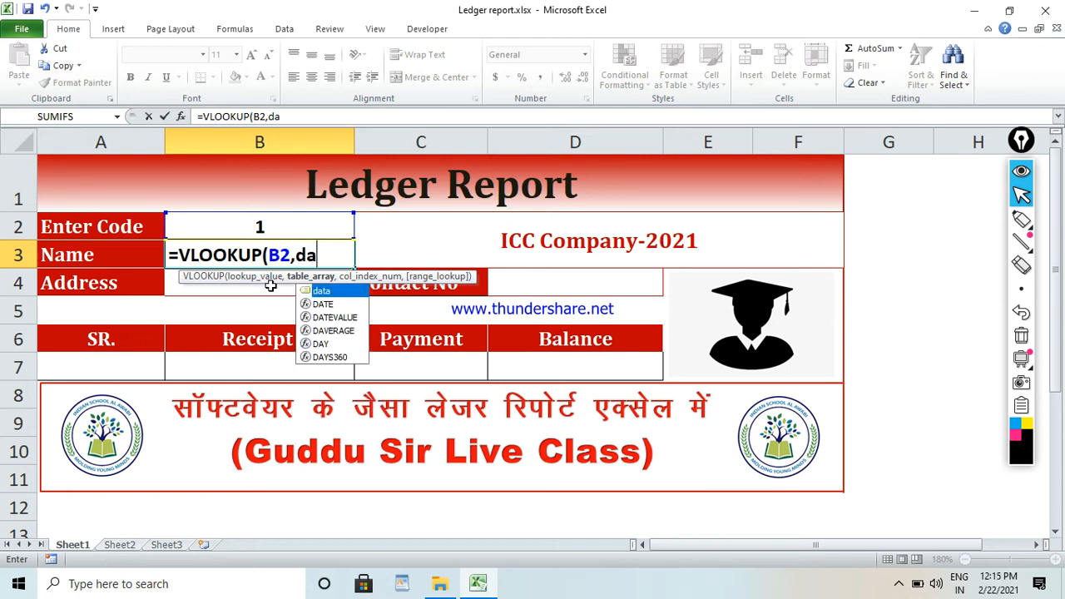
type("ta,")
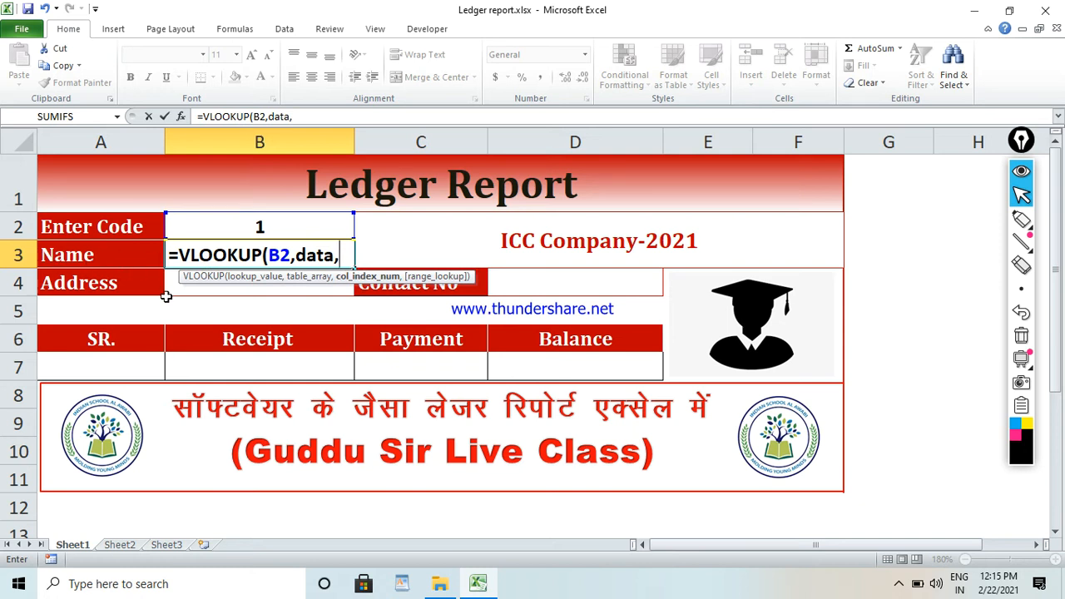
type("2")
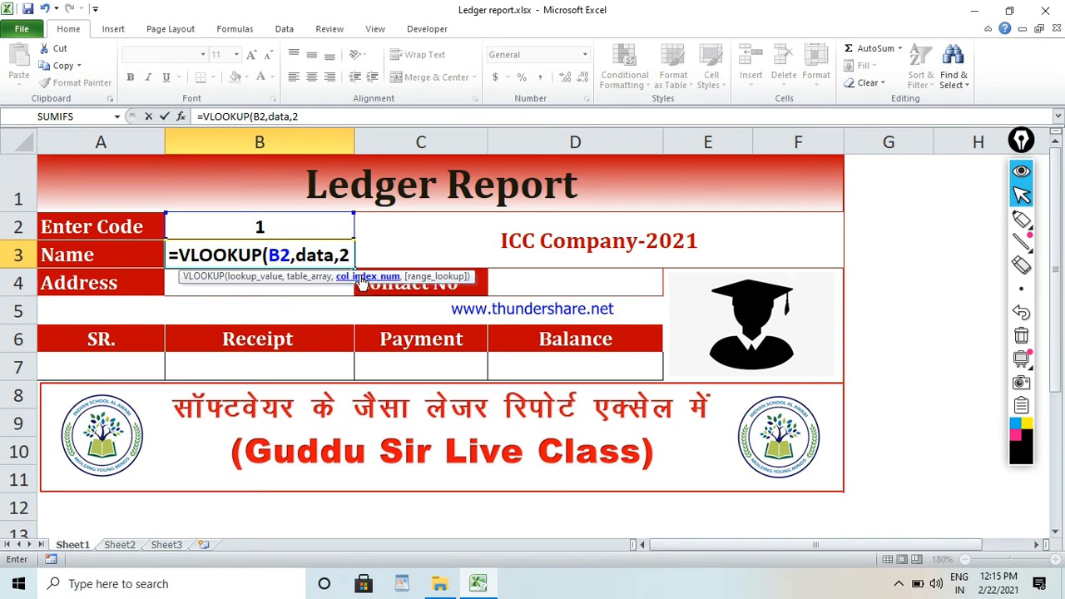
type(",")
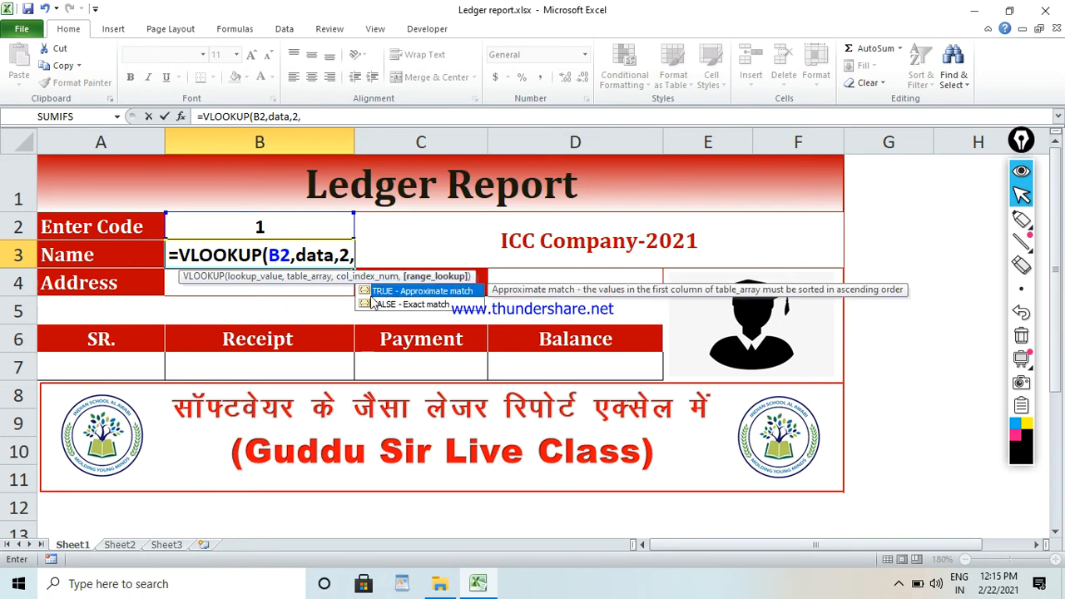
type("0)")
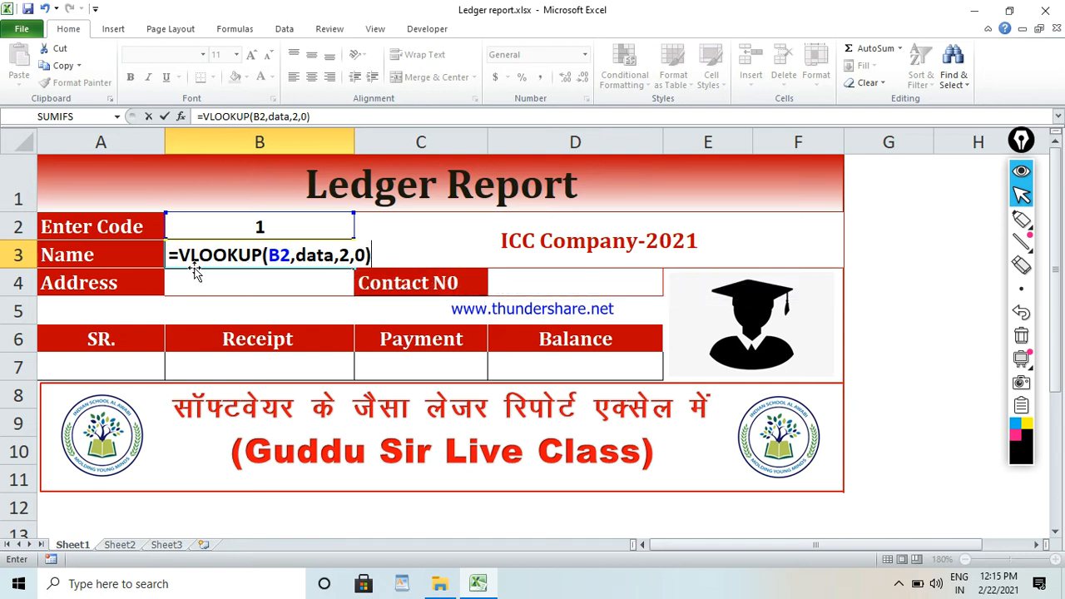
left_click(226, 271)
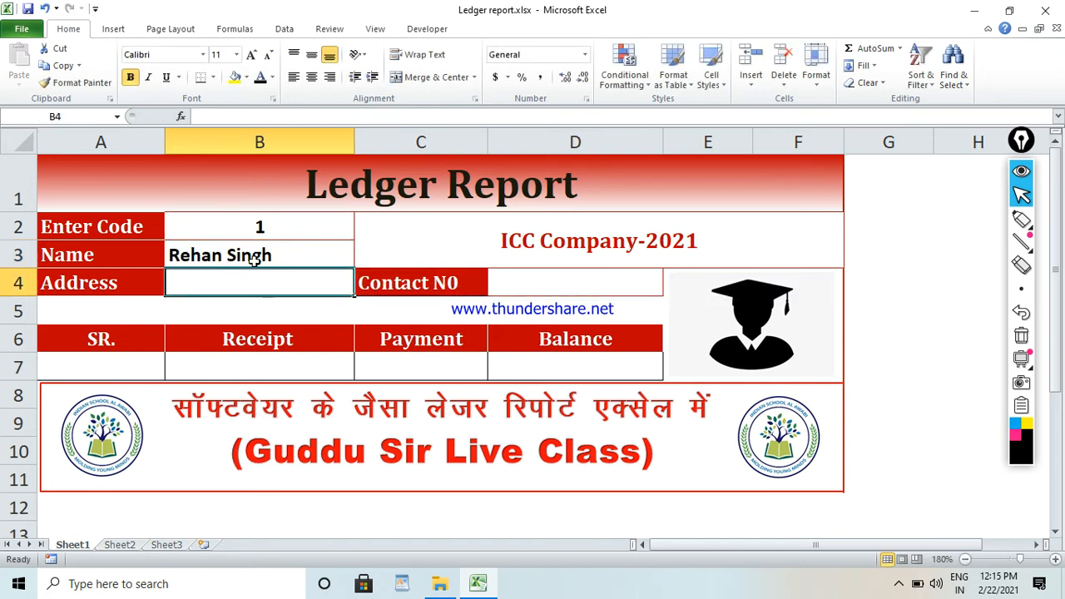
Check the Name formula in B3 and clear the code from B2 to test the lookup without a code.
left_click(254, 258)
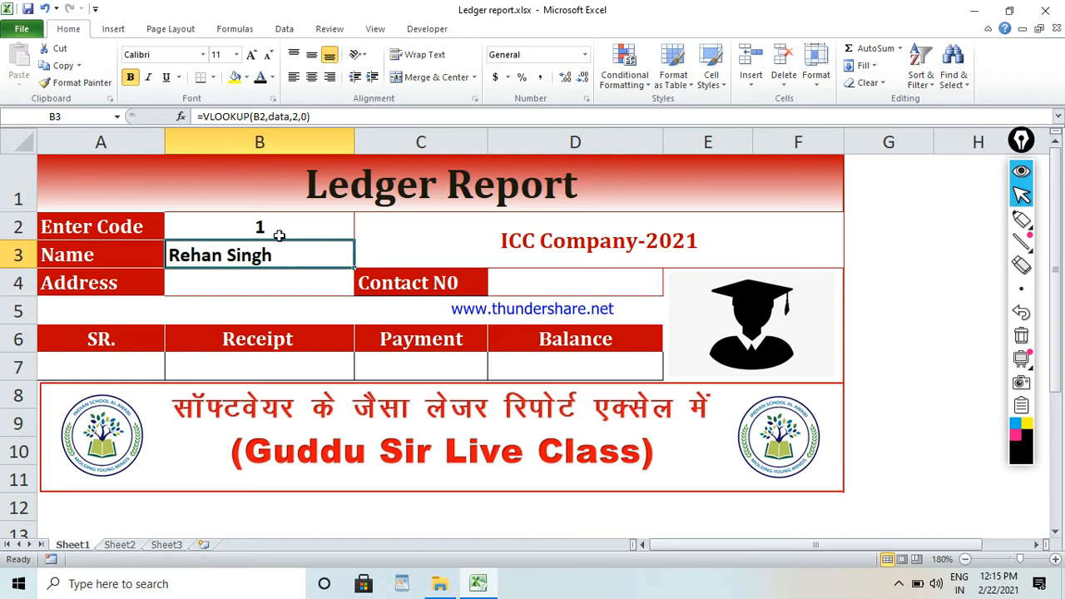
left_click(283, 230)
key("Delete")
Wrap the Name lookup in B3 with IFERROR and an empty-text fallback, giving =IFERROR(VLOOKUP(B2,data,2,0),"").
left_click(265, 258)
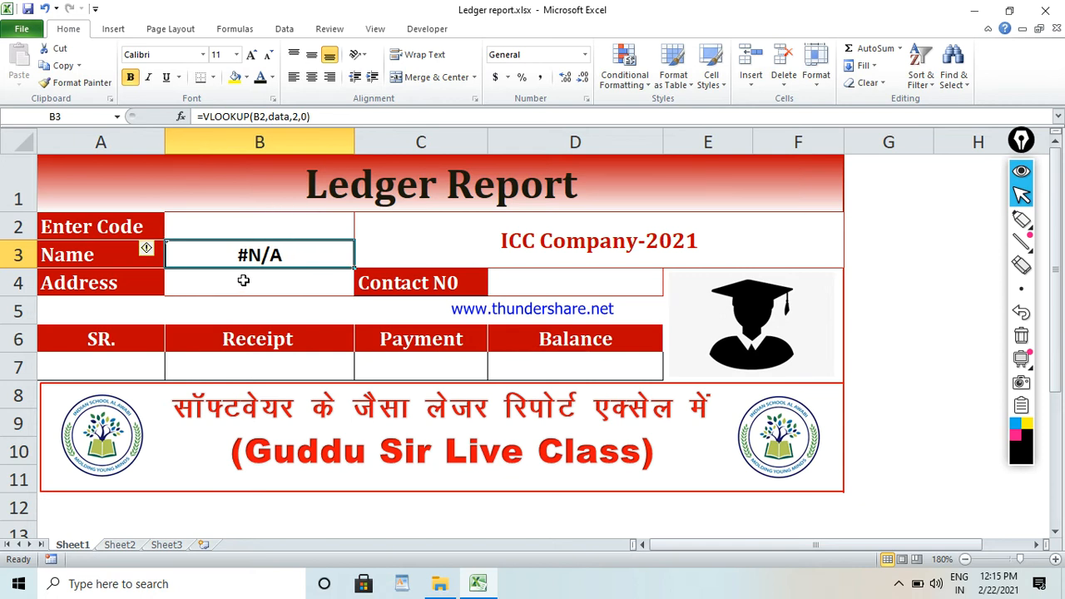
left_click(201, 116)
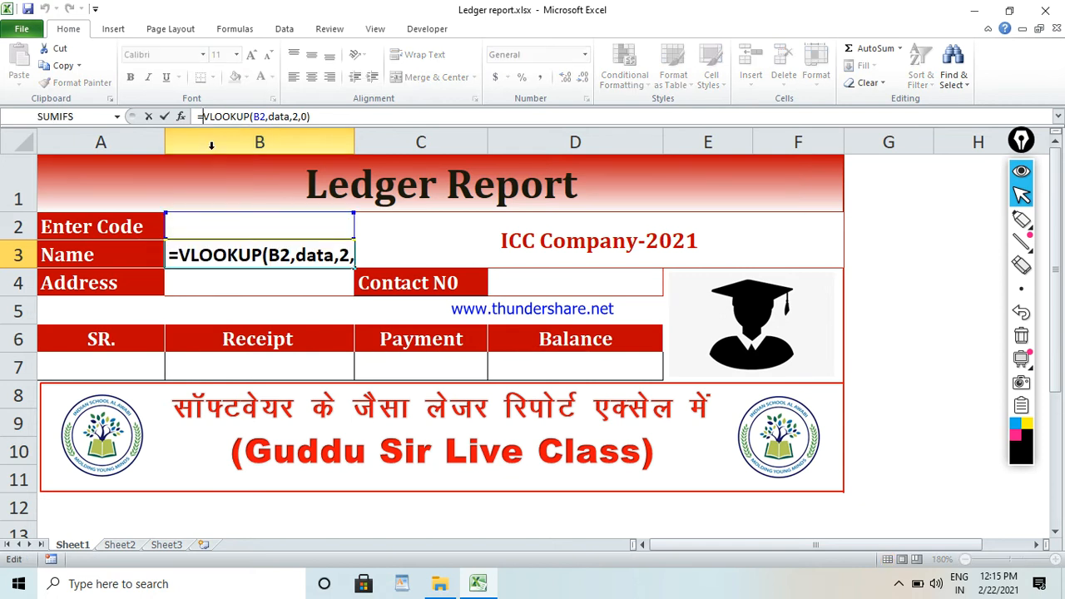
type("ifer")
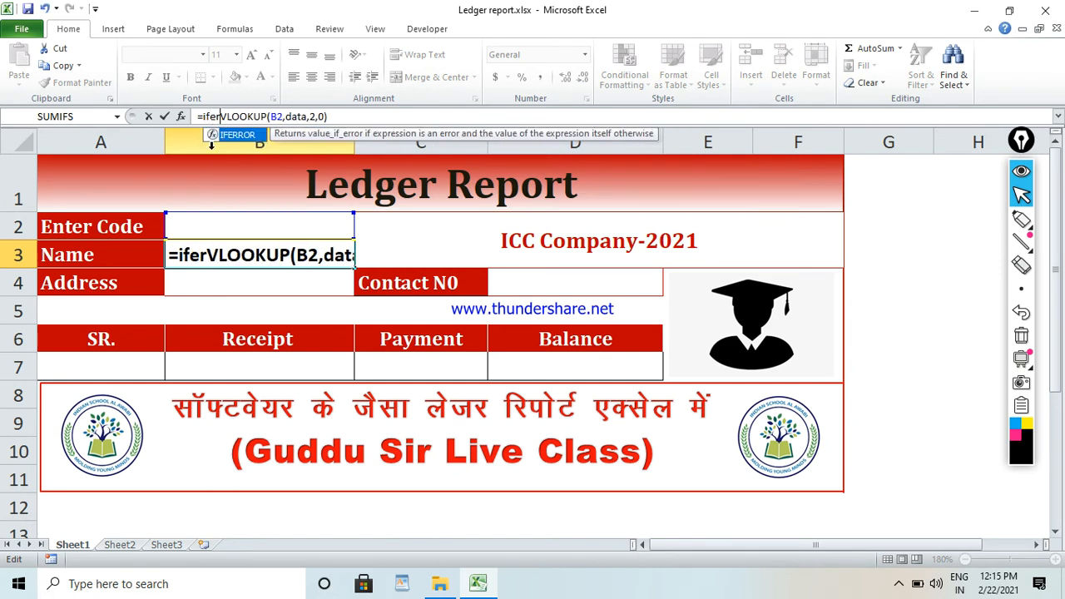
key("Tab")
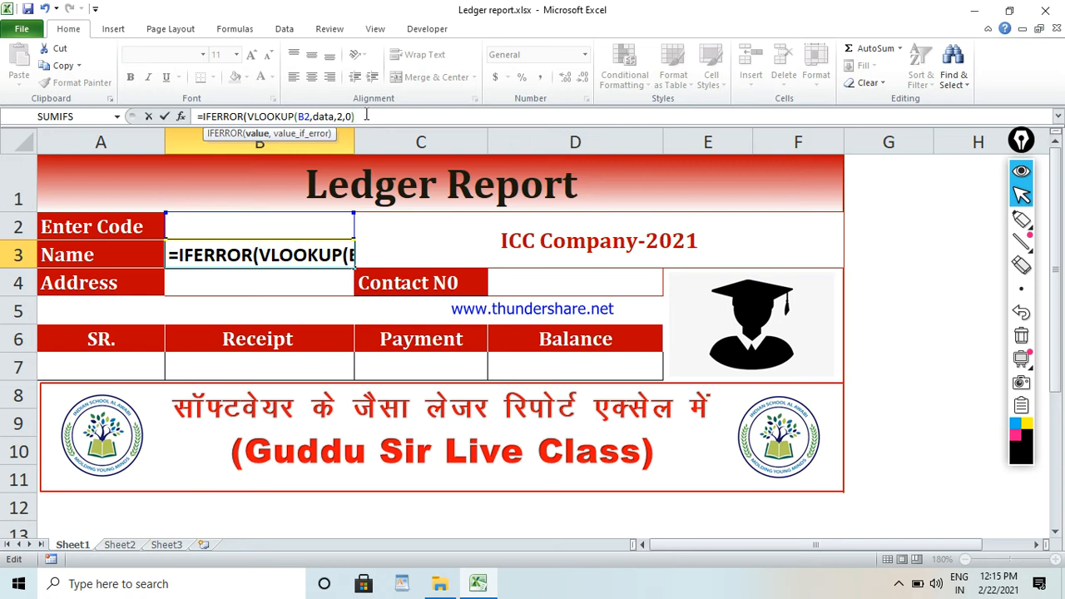
type(",")
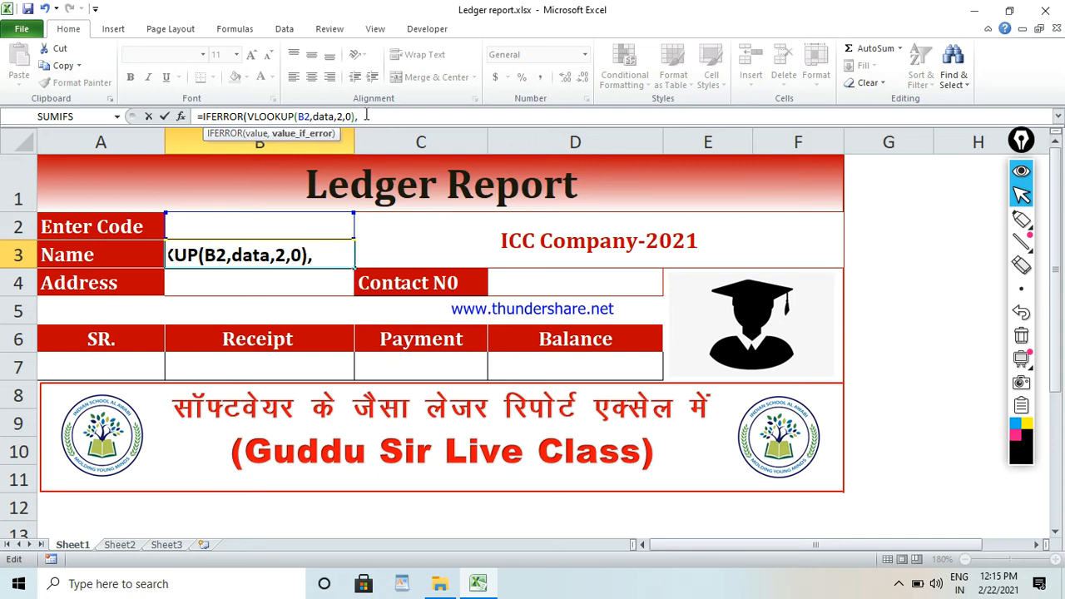
type("\"\")")
key("Return")
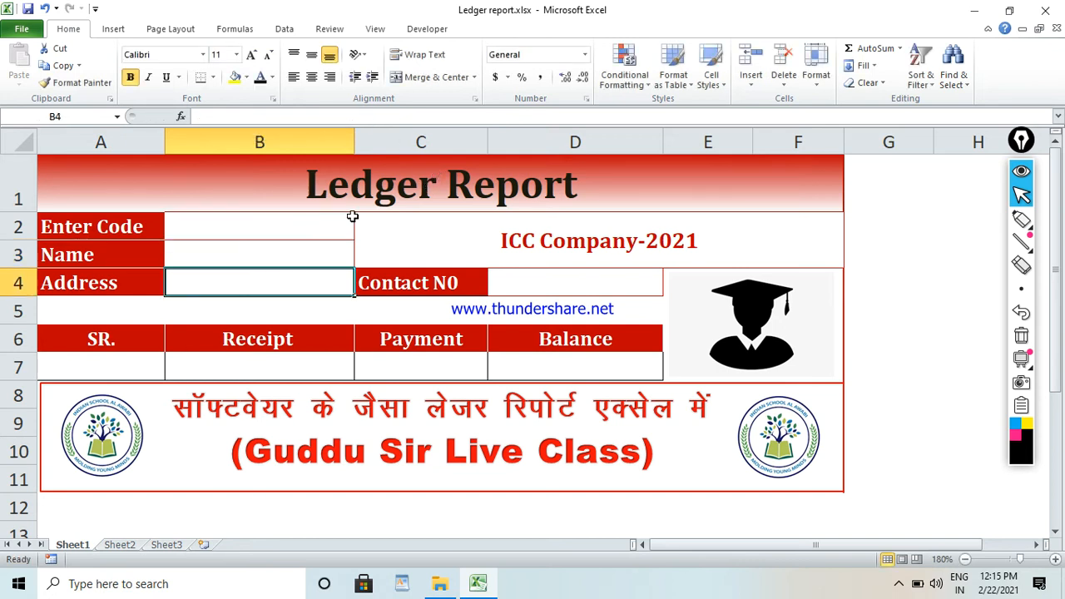
Copy the IFERROR formula text from the Name cell B3 without its equals sign, leaving the cell unedited.
left_click(304, 255)
left_click(304, 219)
left_click(297, 250)
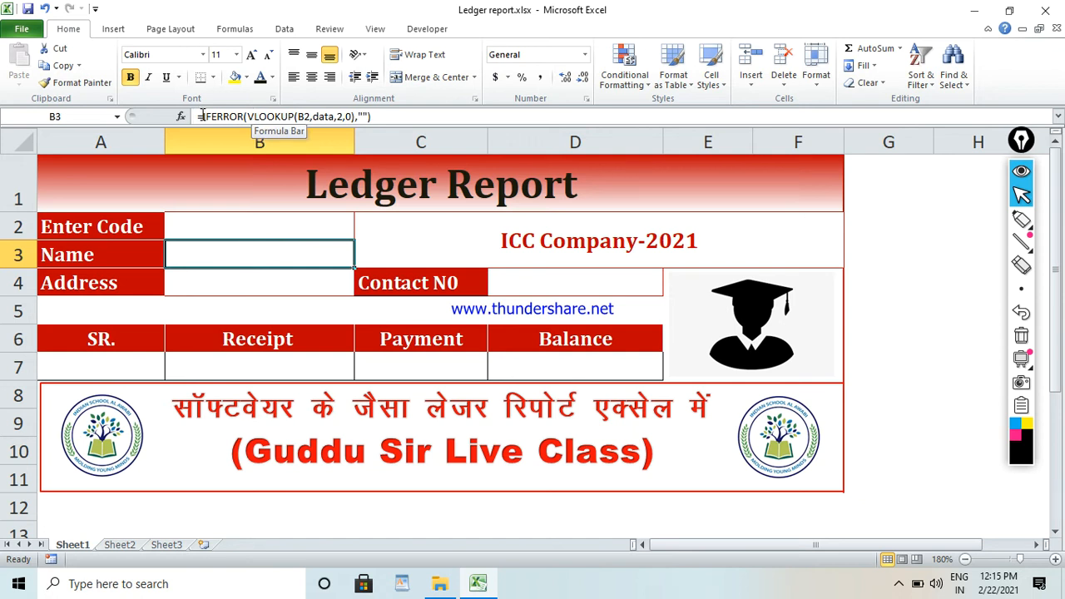
left_click_drag(200, 117, 385, 115)
key("ctrl+c")
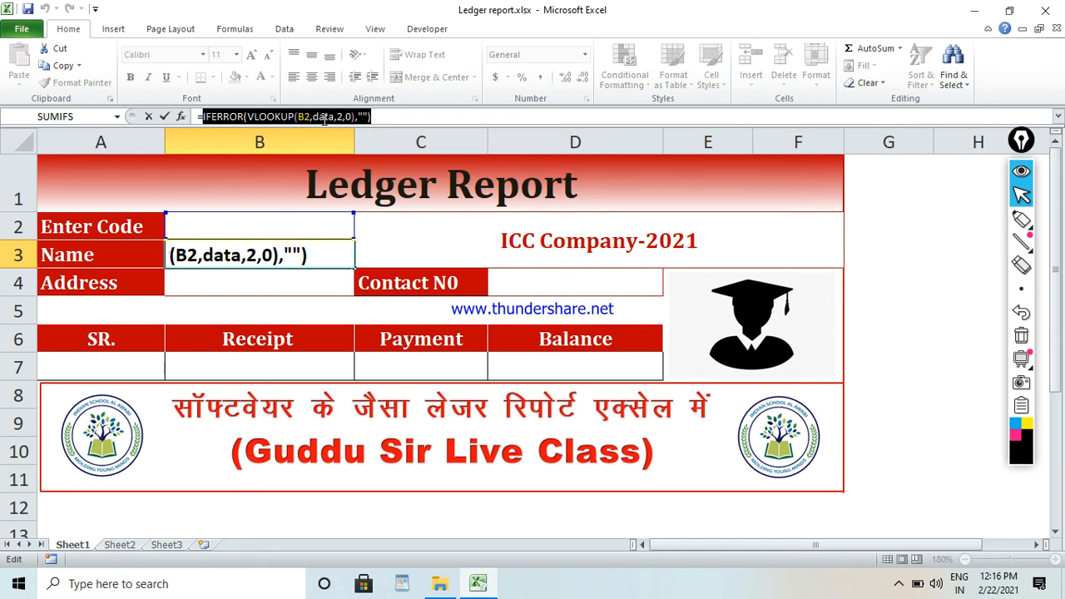
key("Escape")
Reuse the copied formula in the Address cell B4 with column index 3, as =IFERROR(VLOOKUP(B2,data,3,0),"").
left_click(236, 285)
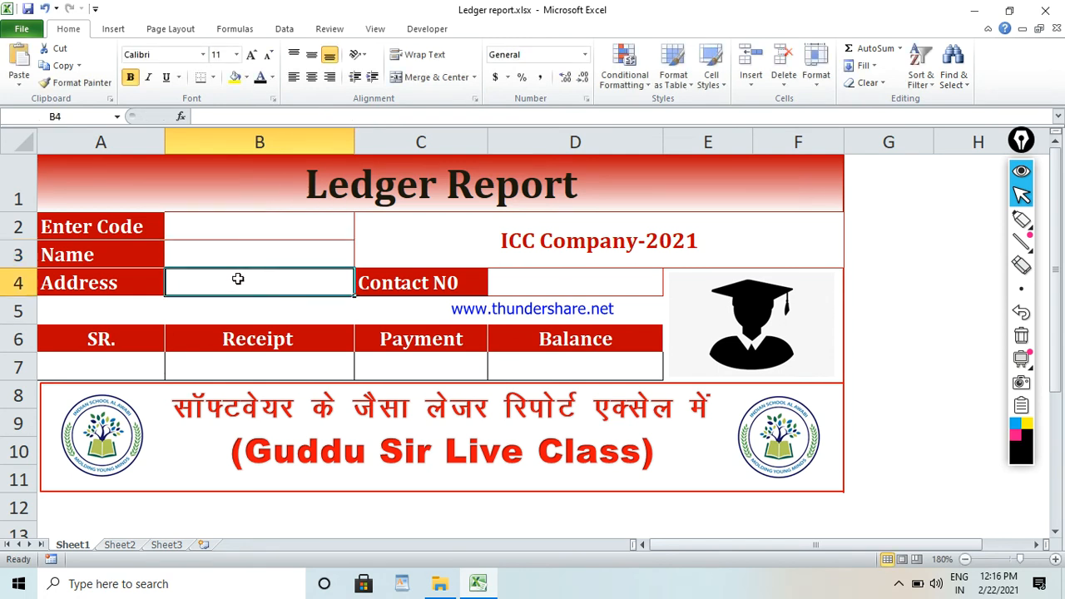
type("=")
key("ctrl+v")
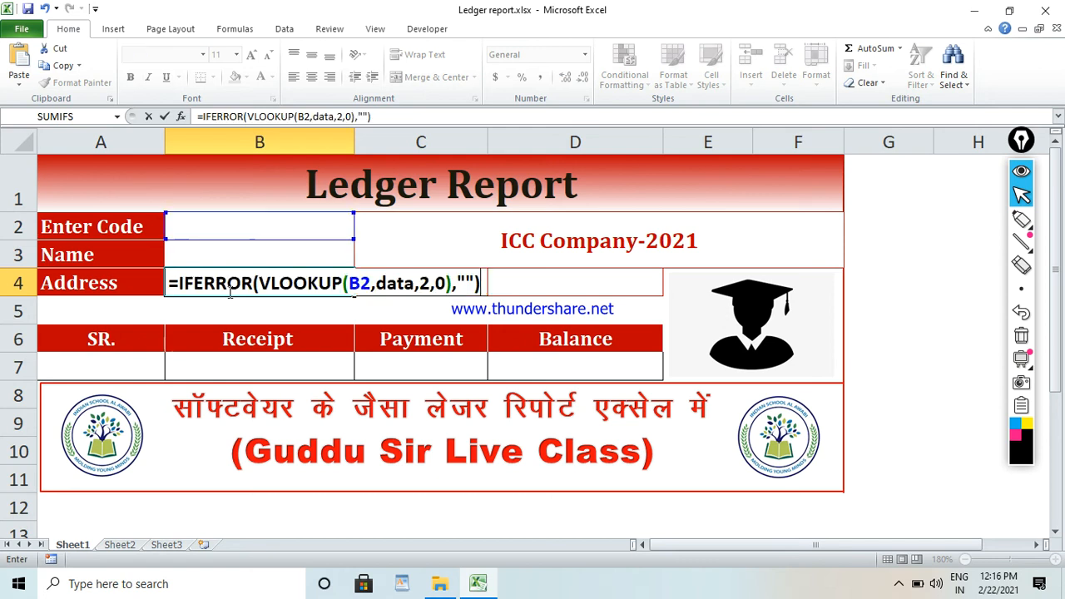
left_click(426, 283)
key("BackSpace")
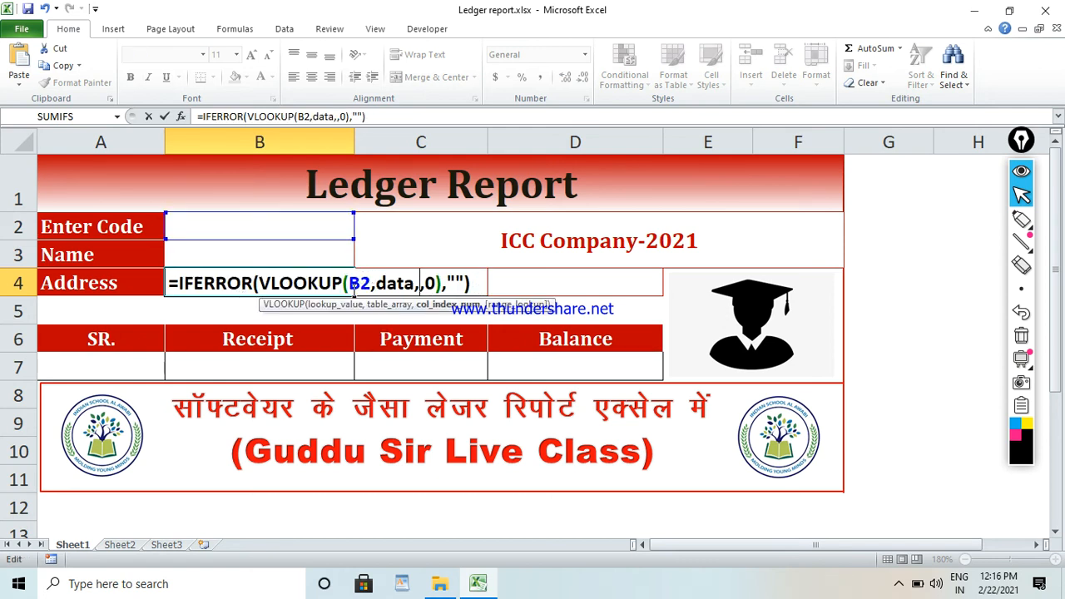
type("3")
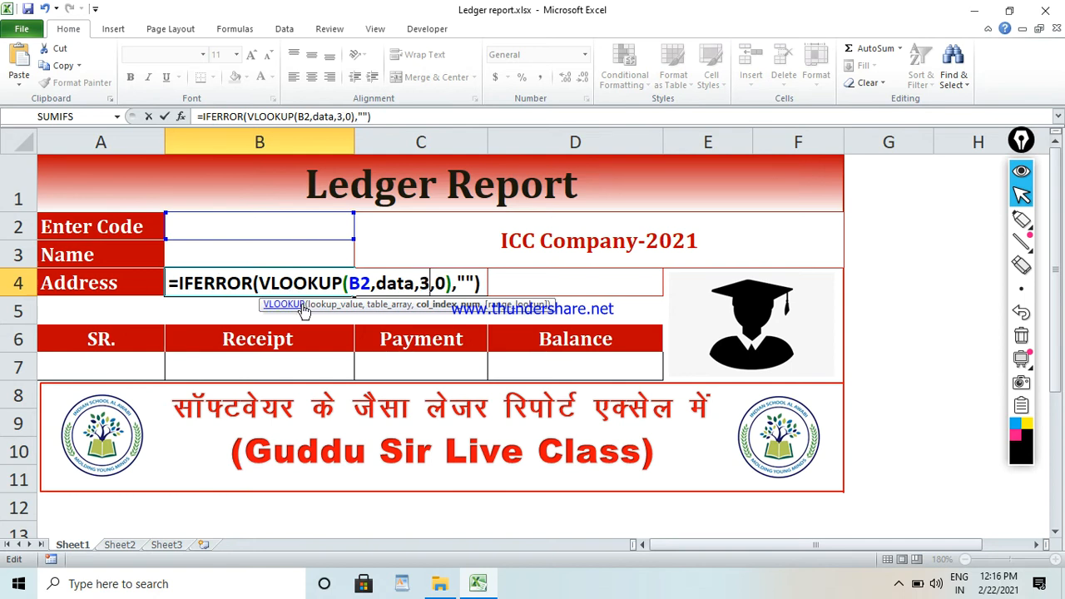
key("Return")
left_click(289, 280)
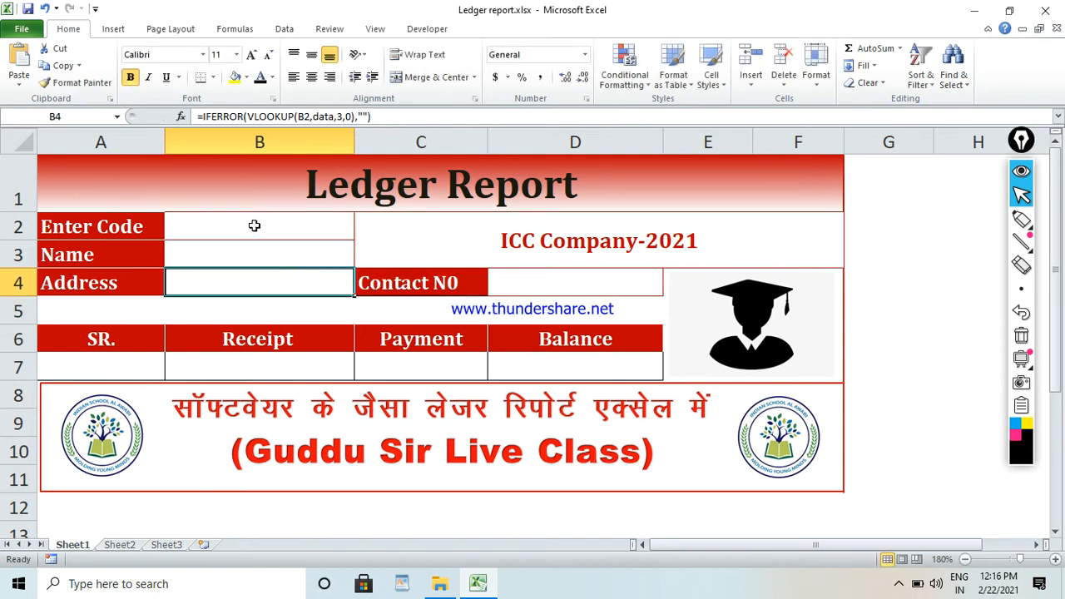
Enter code 1 in B2 and check the Address lookup in B4.
left_click(255, 226)
type("1")
key("Return")
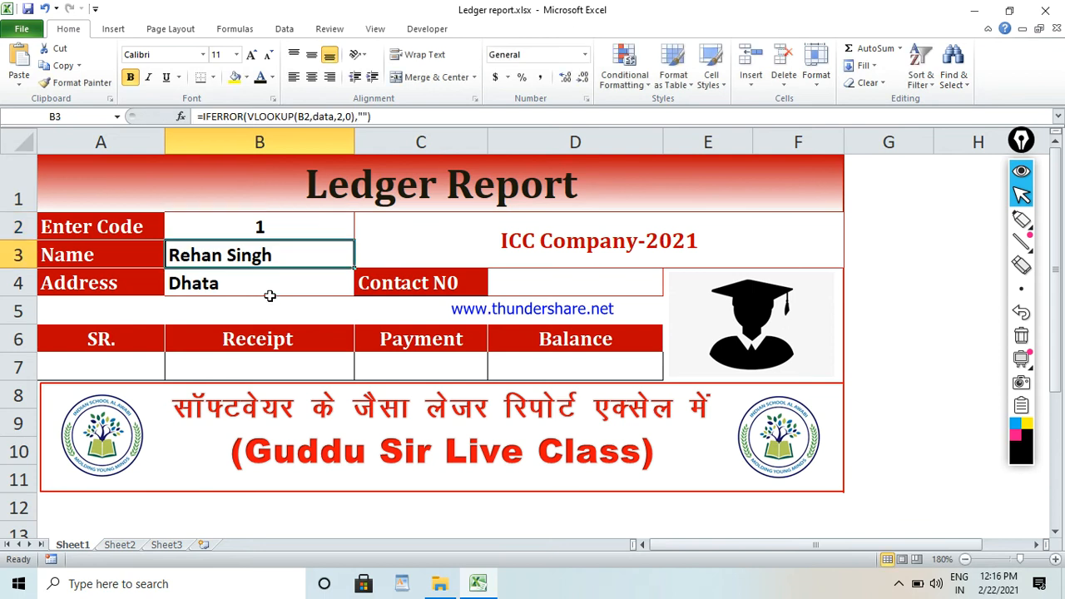
left_click(268, 292)
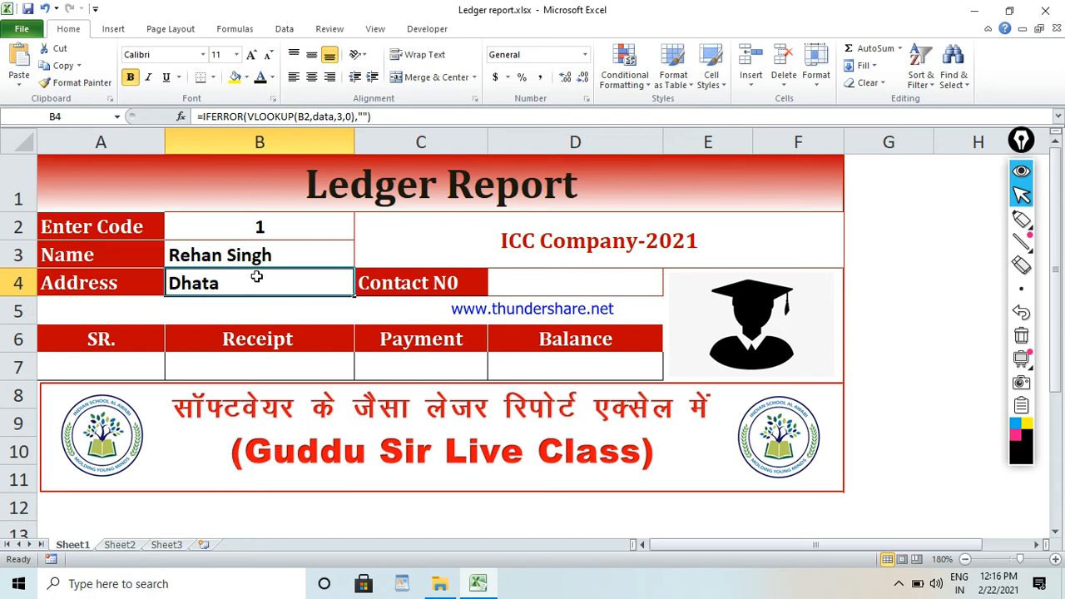
Try the copied IFERROR lookup in the SR. cell A7 with column index 4, and clear the cell.
left_click(132, 363)
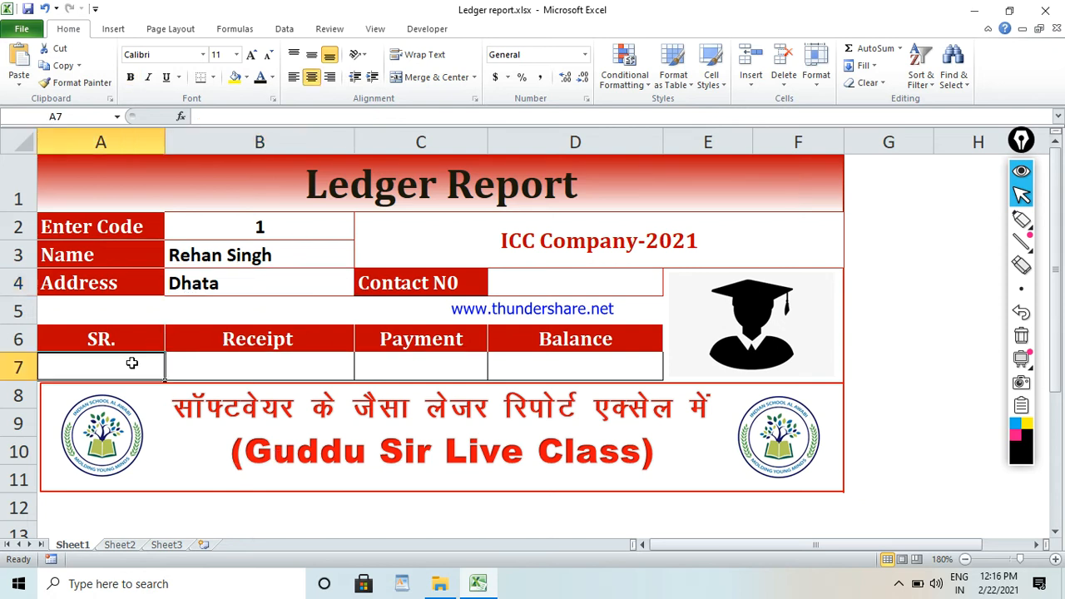
type("=")
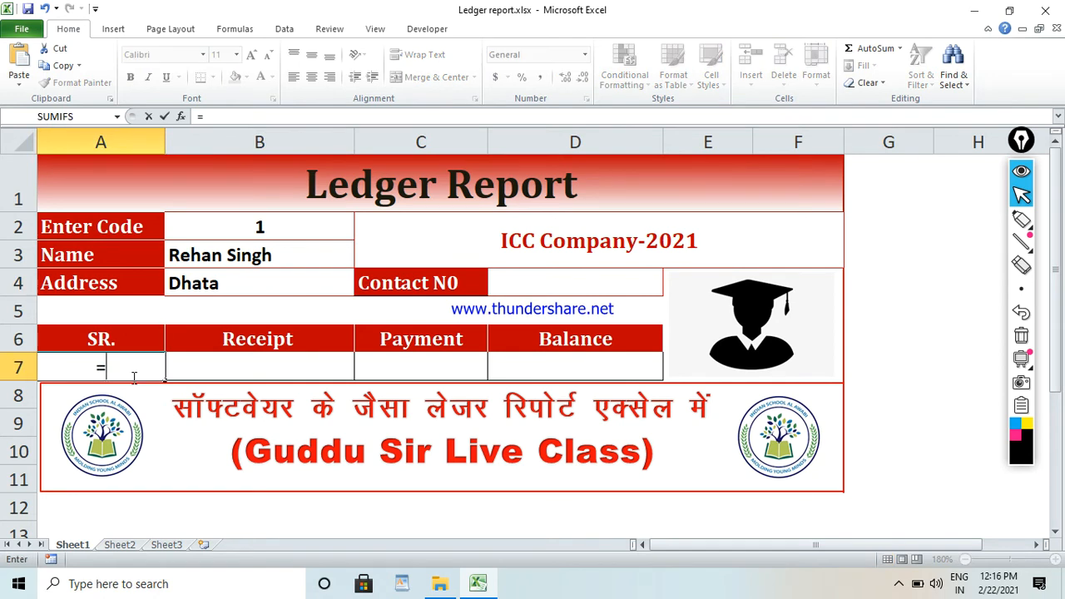
key("ctrl+v")
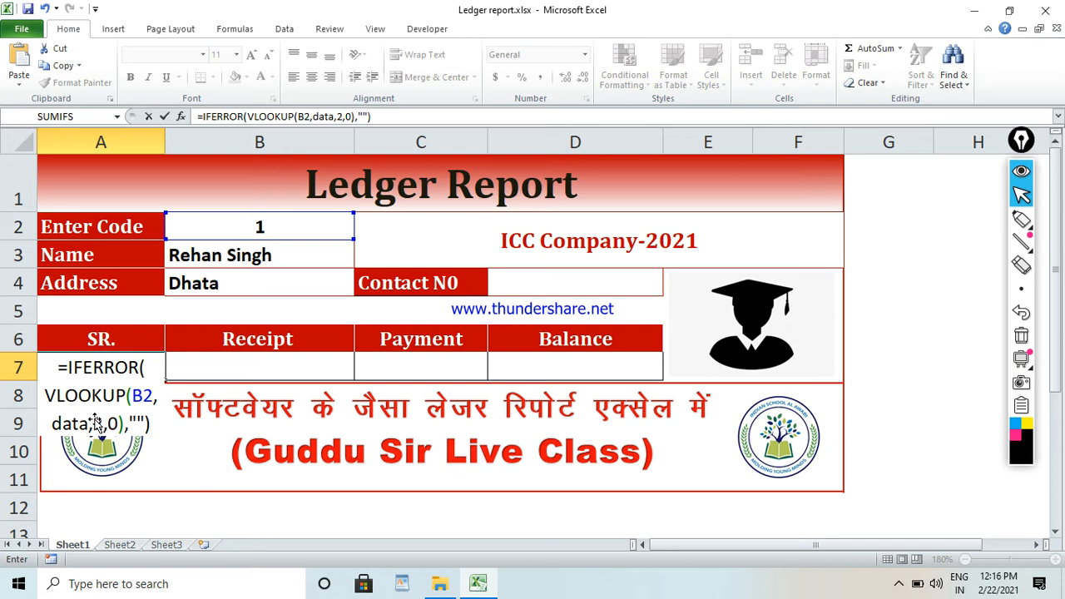
key("ctrl+Return")
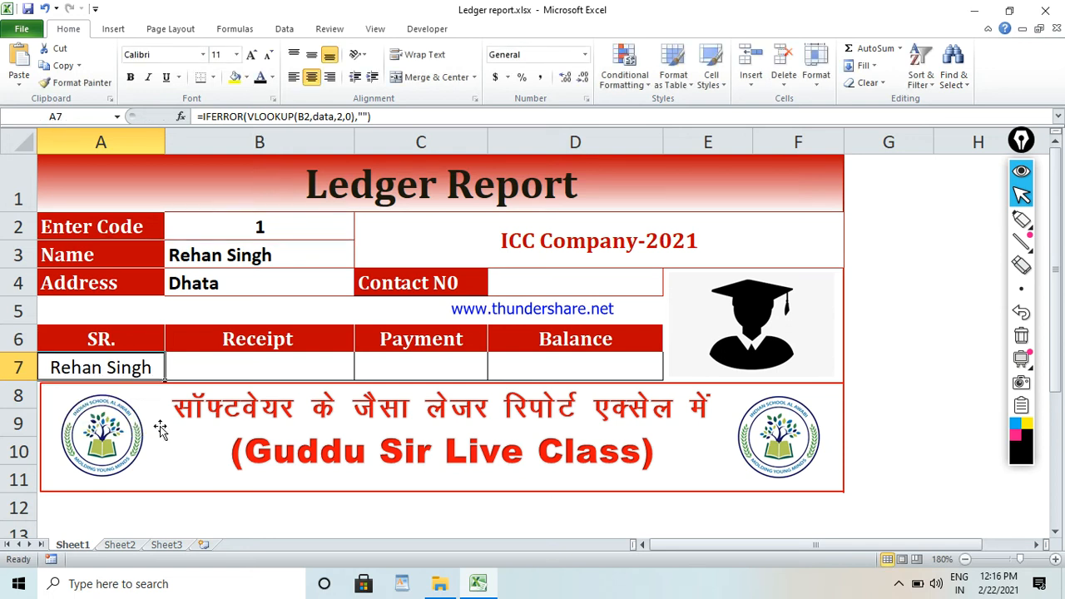
left_click(346, 117)
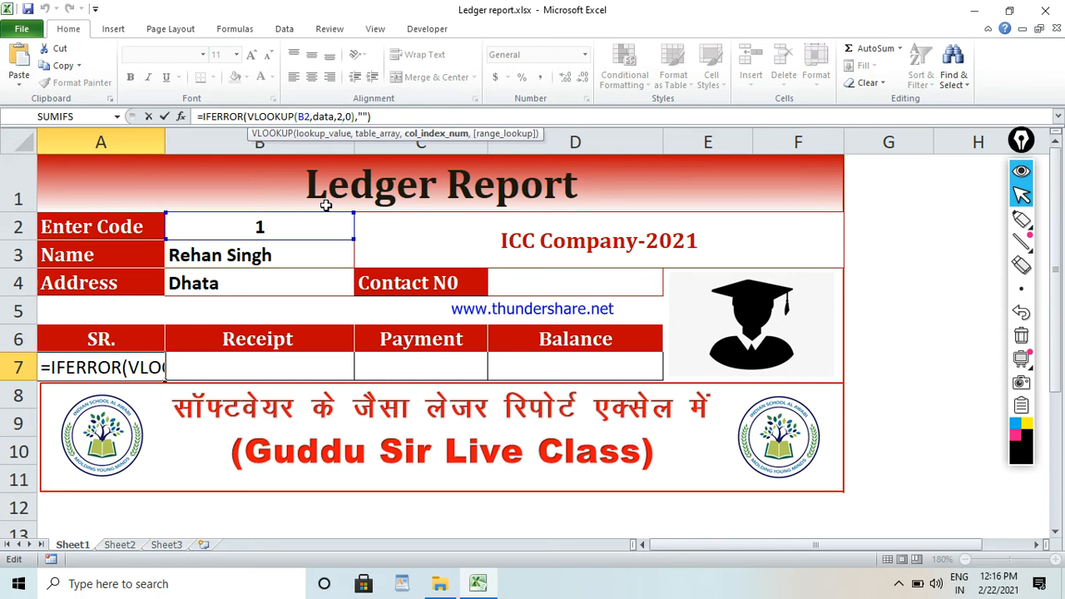
key("BackSpace")
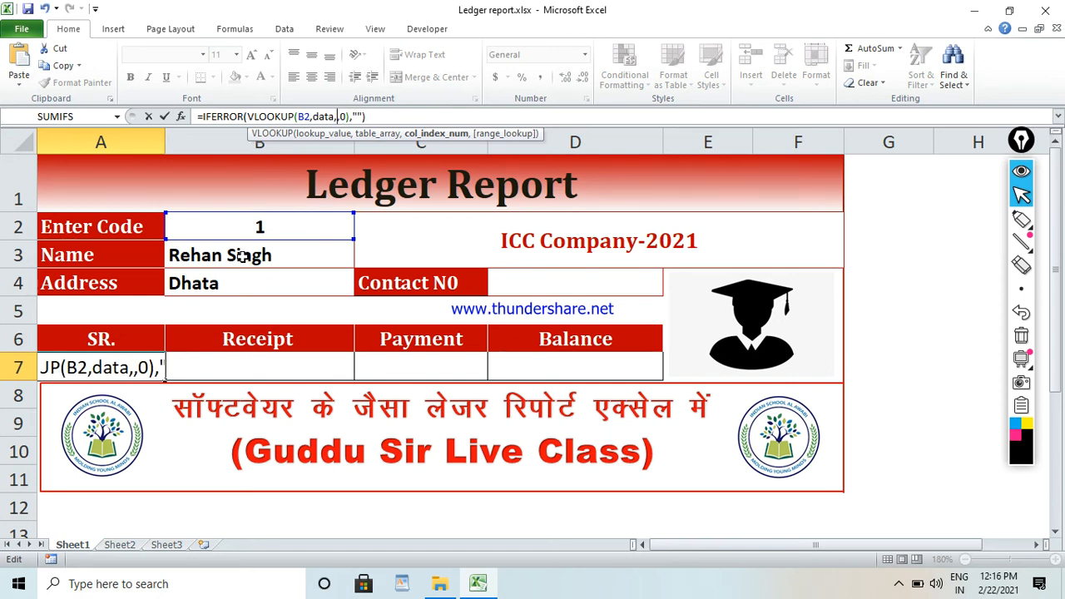
type("4")
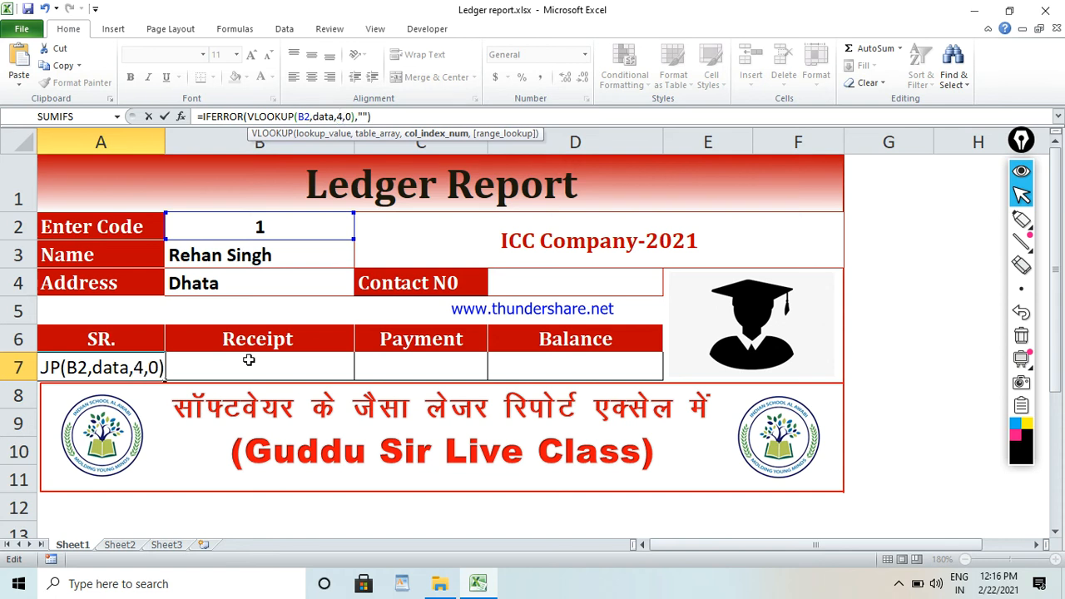
key("Return")
left_click(156, 364)
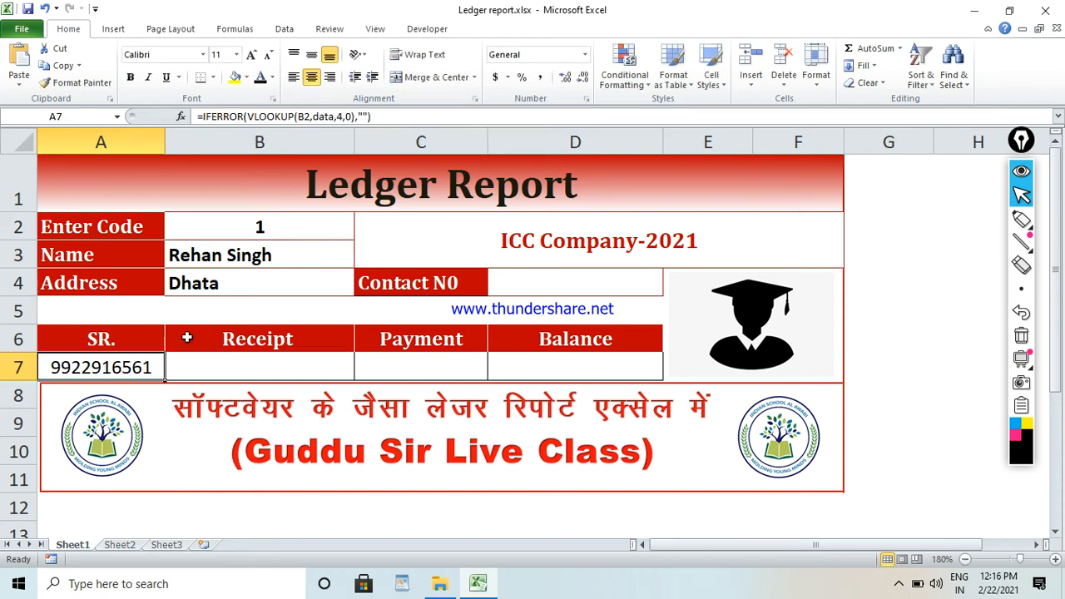
left_click(343, 117)
key("BackSpace")
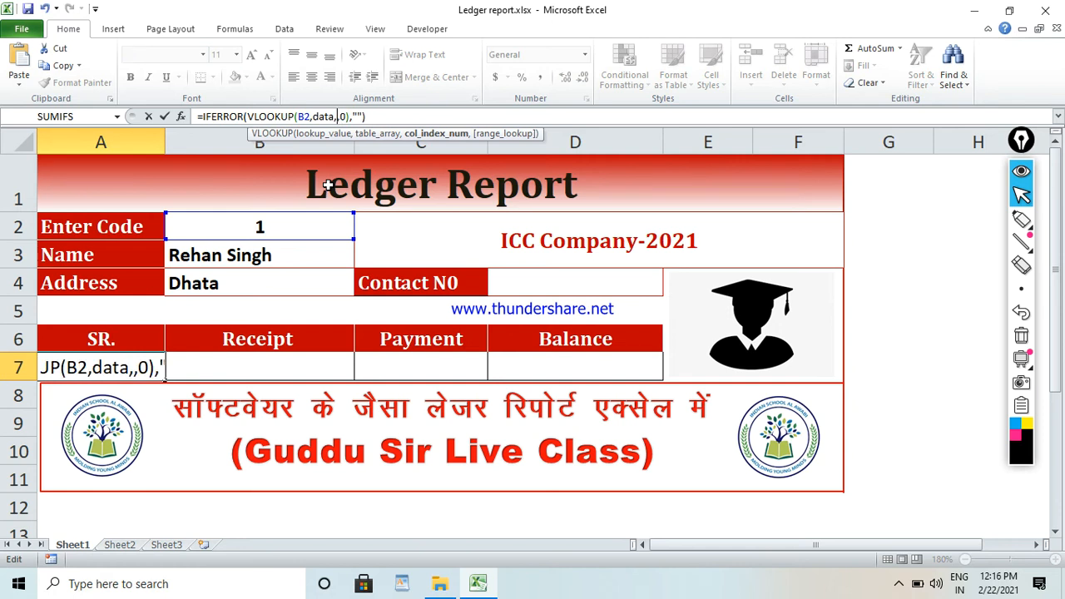
key("Escape")
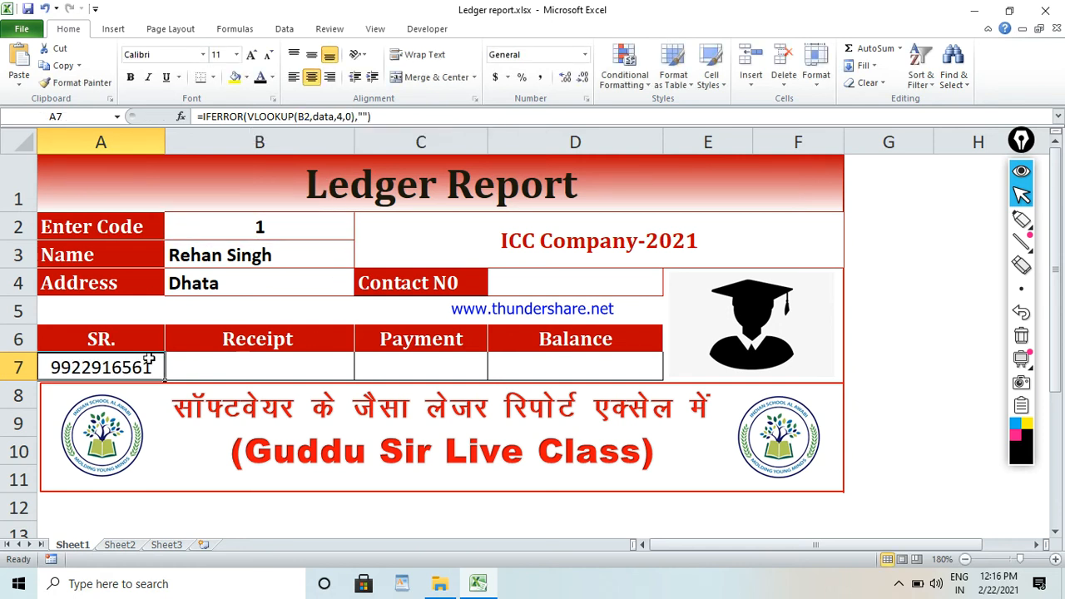
key("Delete")
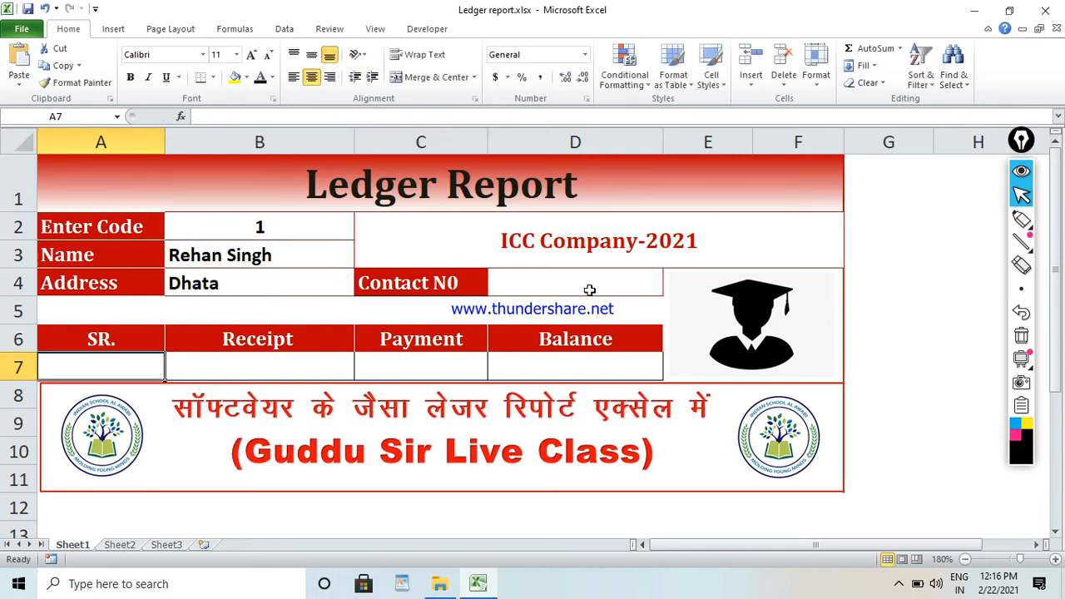
Reuse the copied formula in the Contact N0 cell D4 with column index 4, as =IFERROR(VLOOKUP(B2,data,4,0),"").
left_click(590, 290)
type("=")
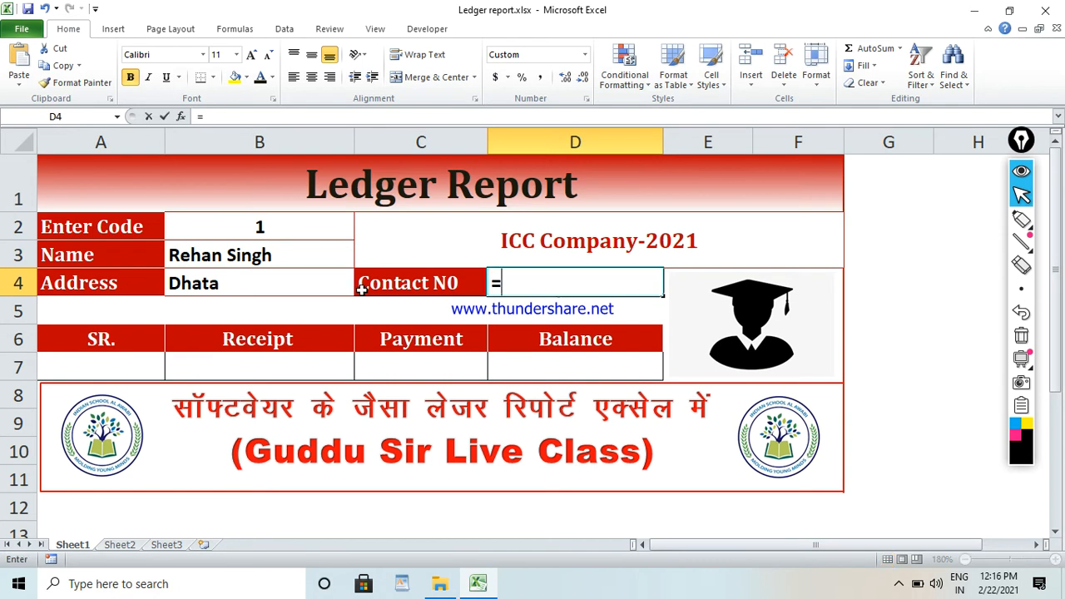
type("IFERROR(VLOOKUP(B2,data,2,0),\"\")")
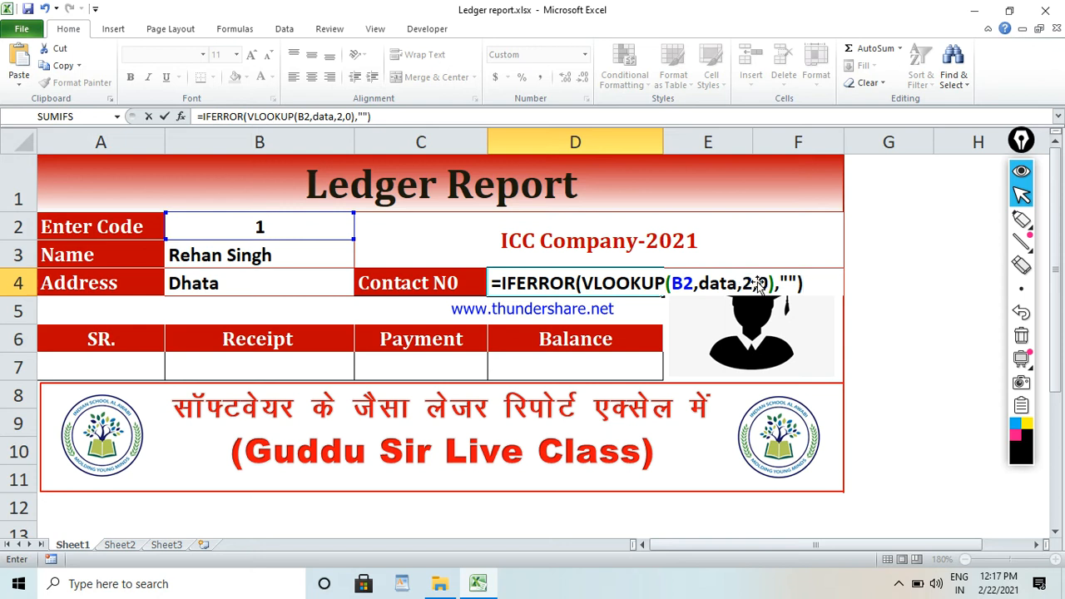
key("Return")
left_click(547, 283)
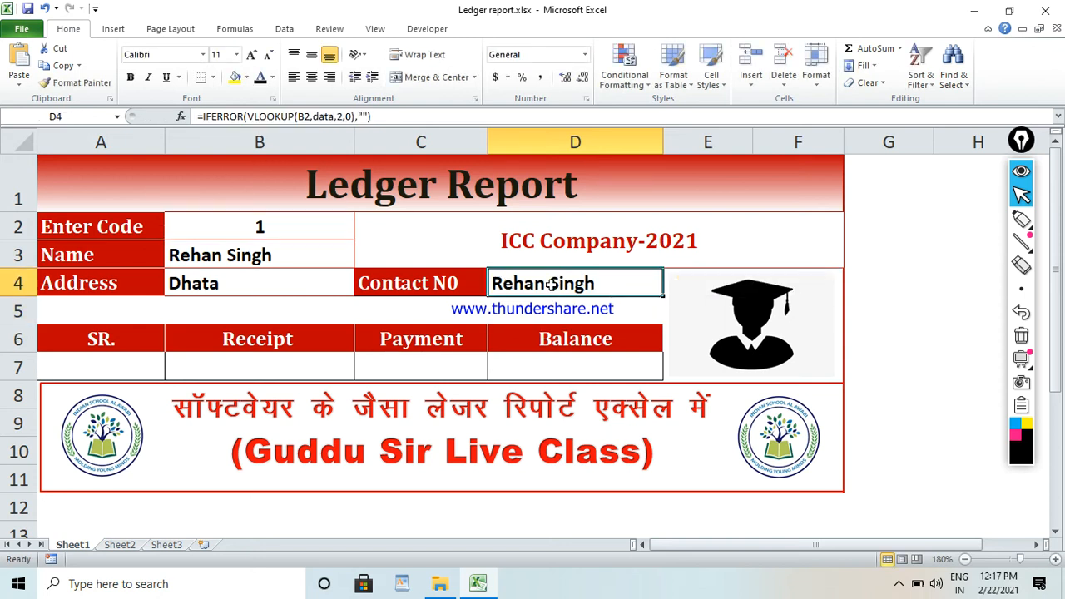
left_click(341, 116)
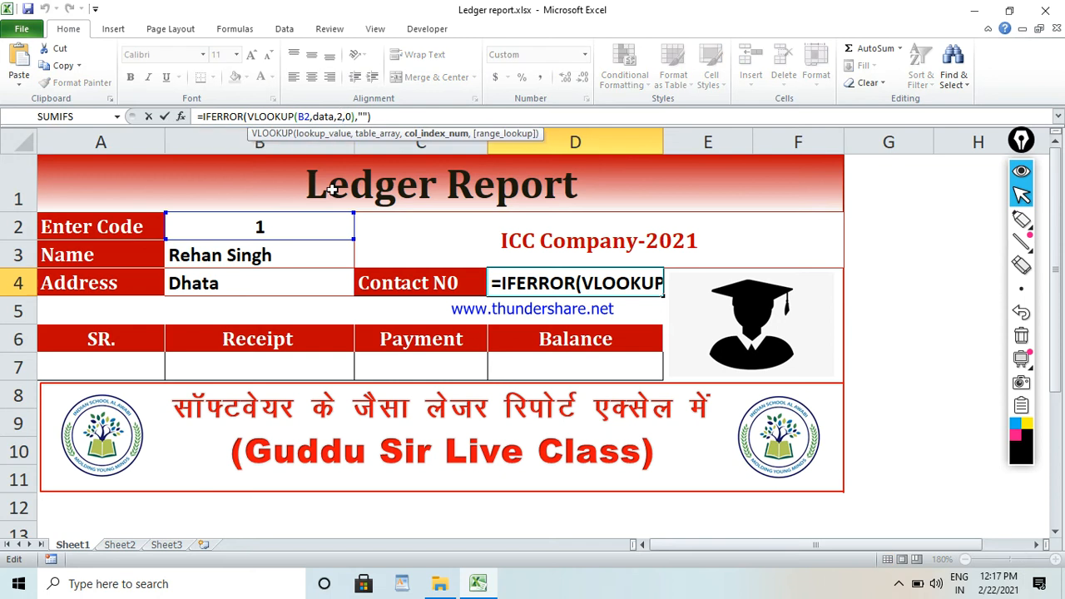
key("BackSpace")
type("4")
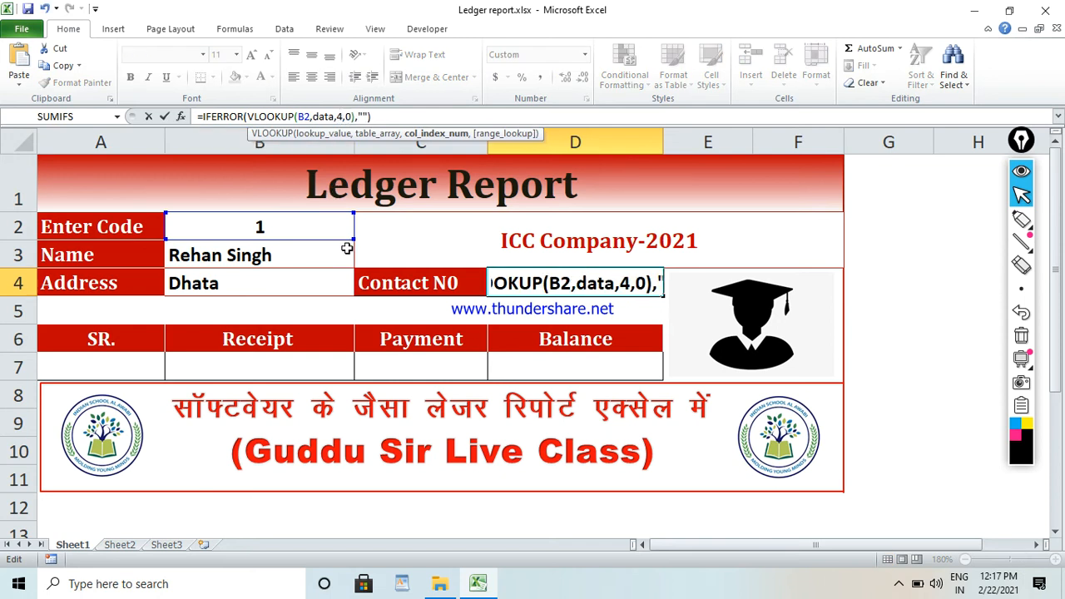
key("Return")
left_click(563, 284)
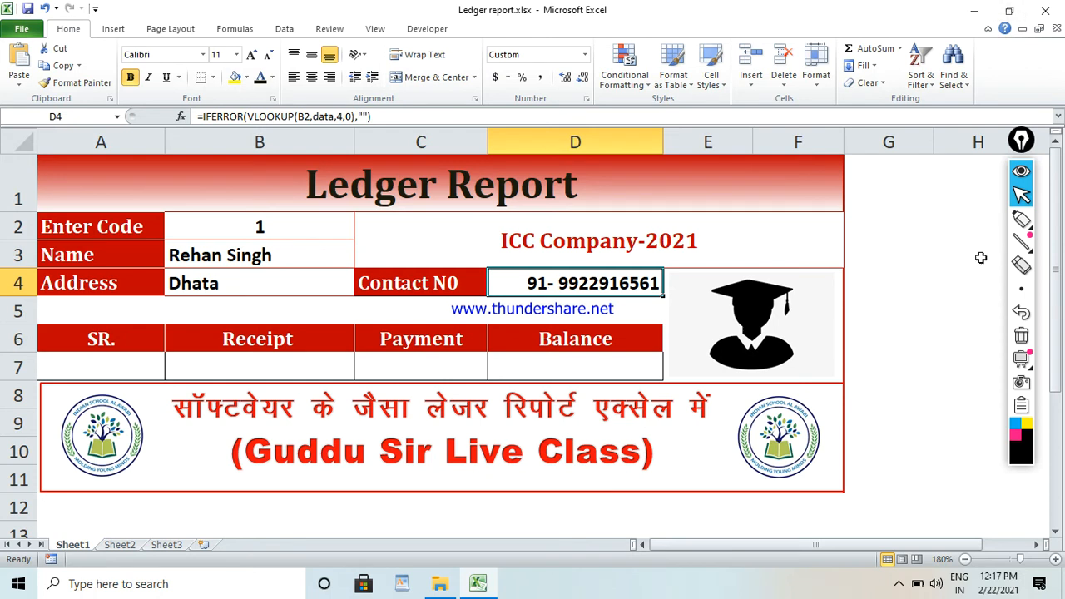
Examine the custom number format code of the Contact N0 cell D4 under magnification, and restore the normal screen size.
left_click(586, 100)
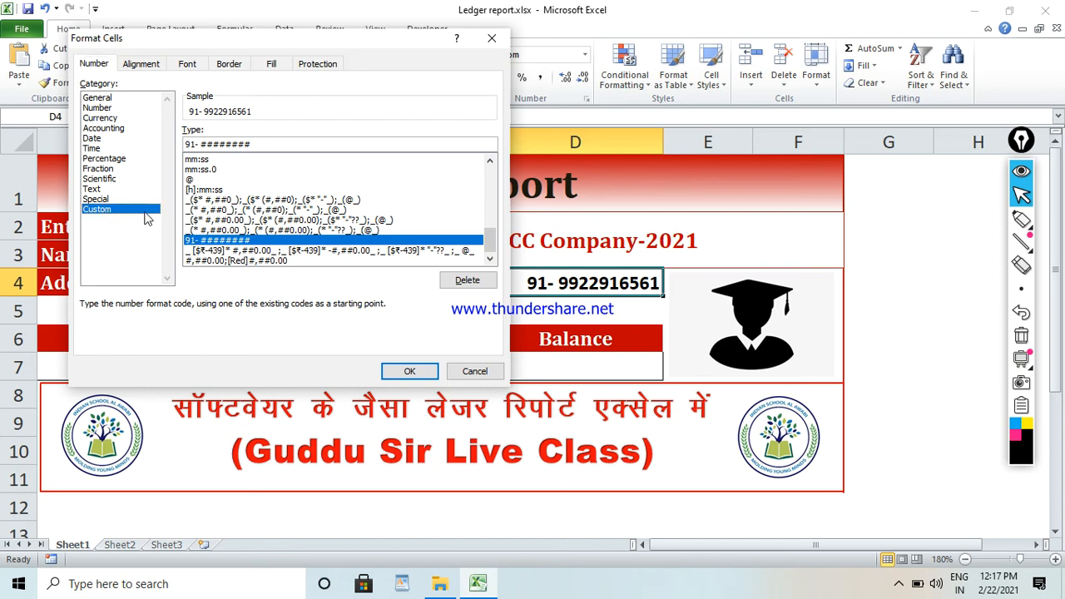
left_click_drag(274, 144, 202, 129)
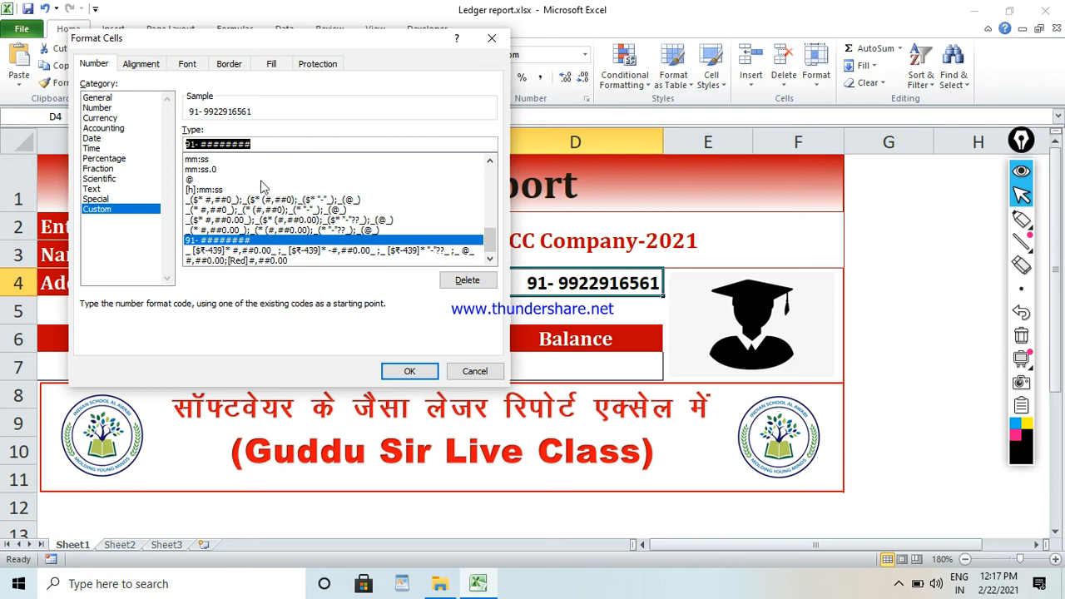
left_click(261, 144)
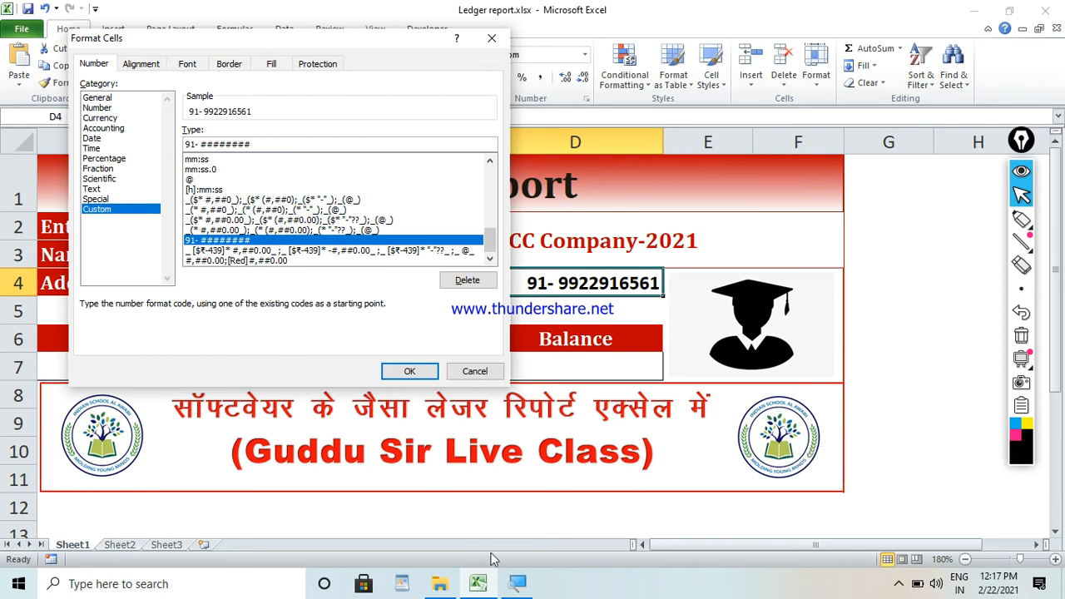
left_click(514, 586)
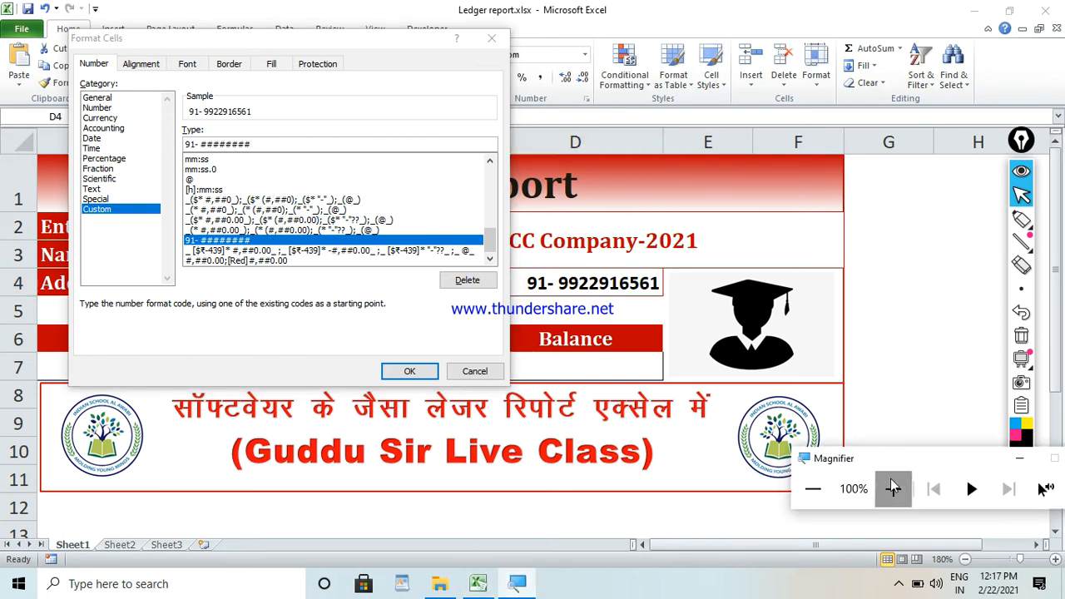
left_click(893, 488)
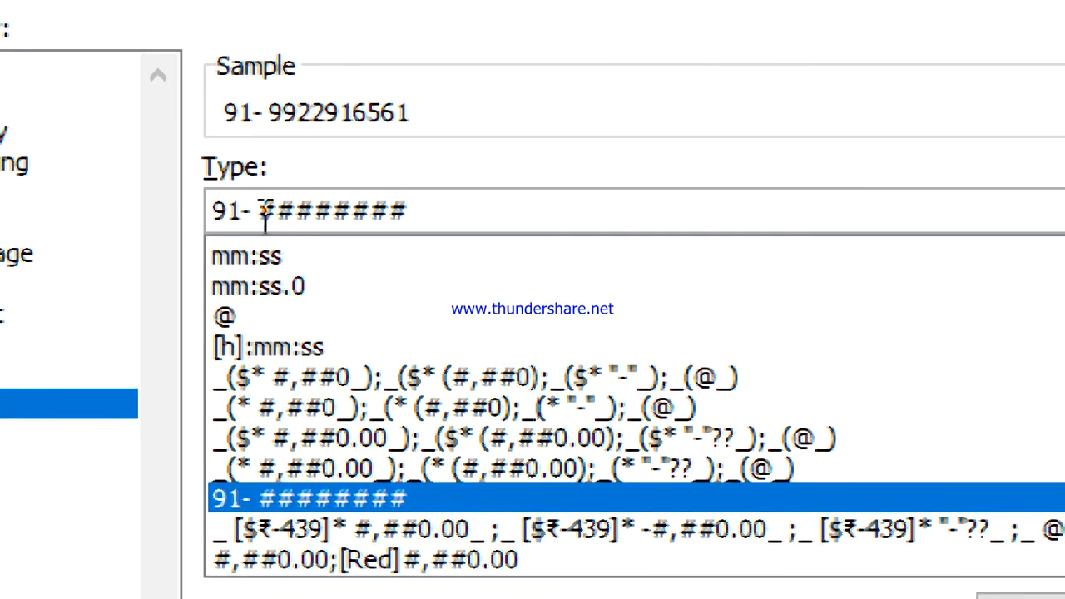
left_click_drag(210, 213, 226, 212)
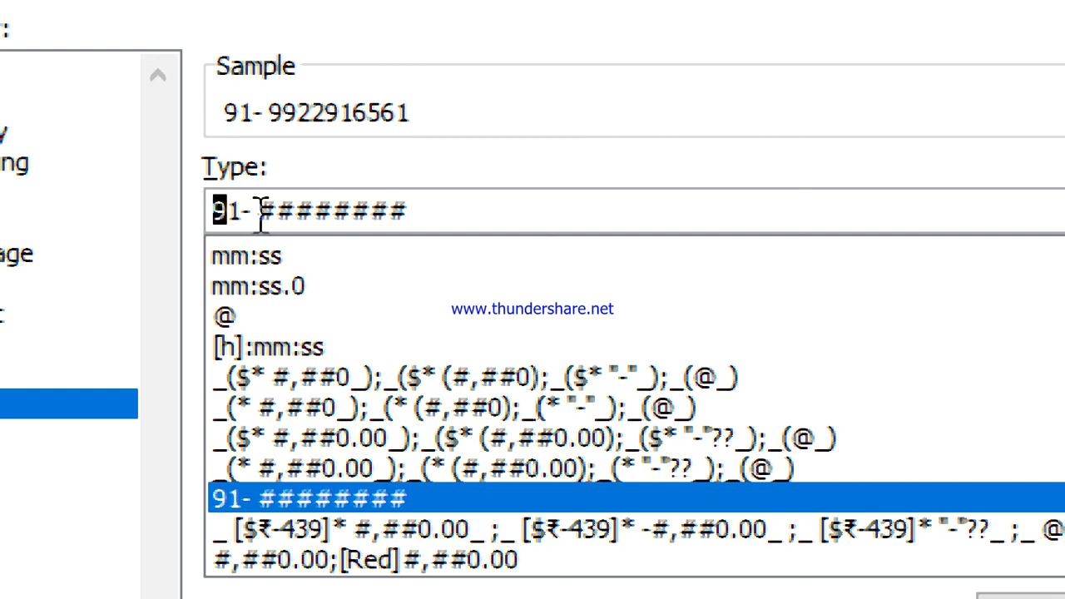
left_click_drag(265, 214, 434, 213)
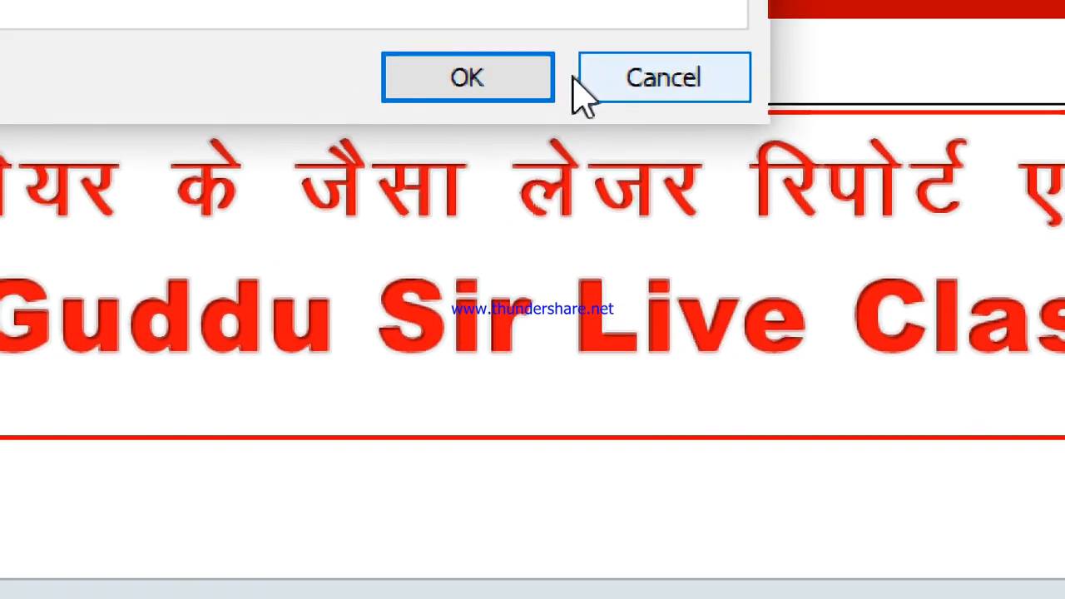
left_click(495, 78)
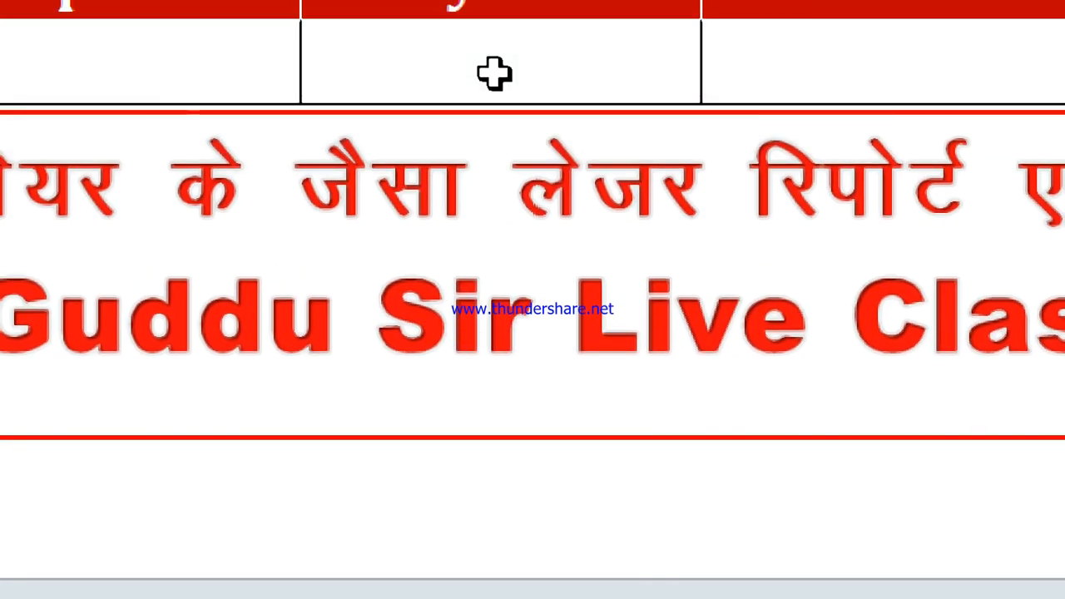
key("super+minus")
key("super+minus")
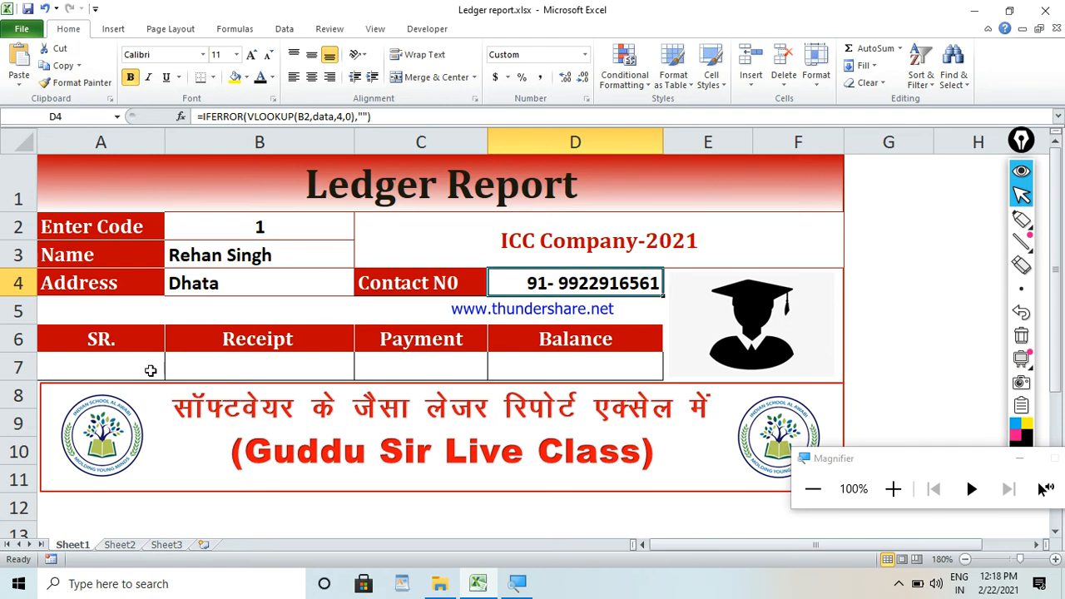
Reuse the copied formula in the SR. cell A7 with column index 5, as =IFERROR(VLOOKUP(B2,data,5,0),"").
left_click(125, 368)
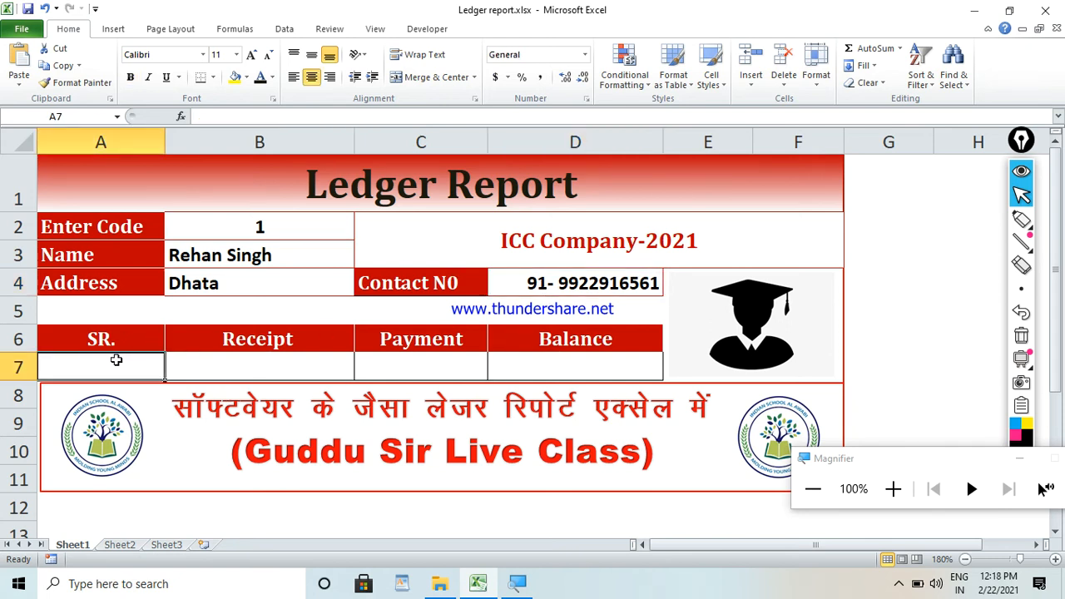
type("=")
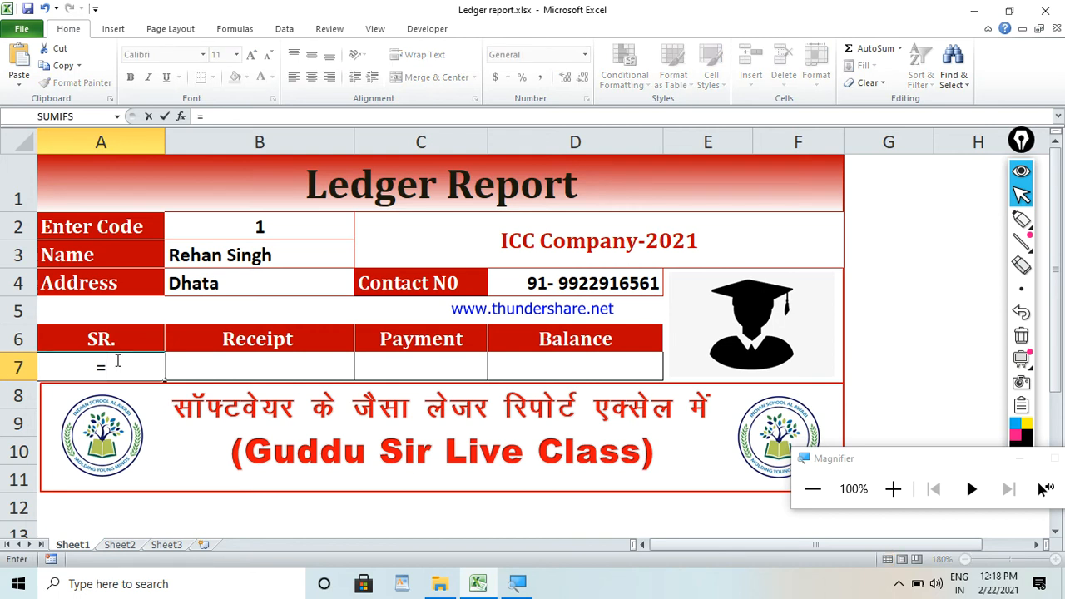
type("IFERROR(VLOOKUP(B2,data,2,0),\"\")")
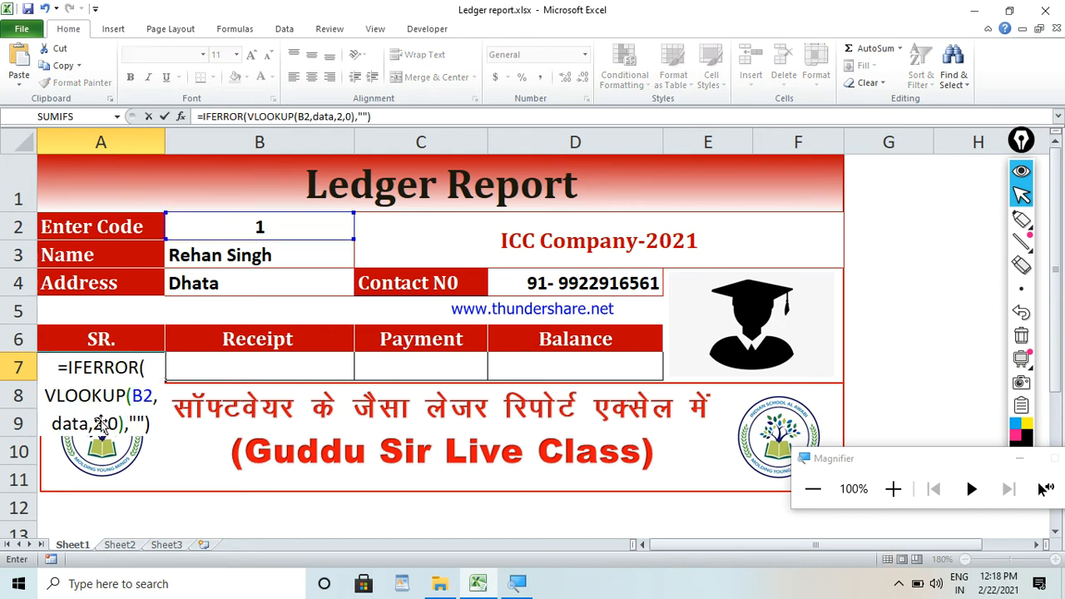
left_click(342, 119)
key("BackSpace")
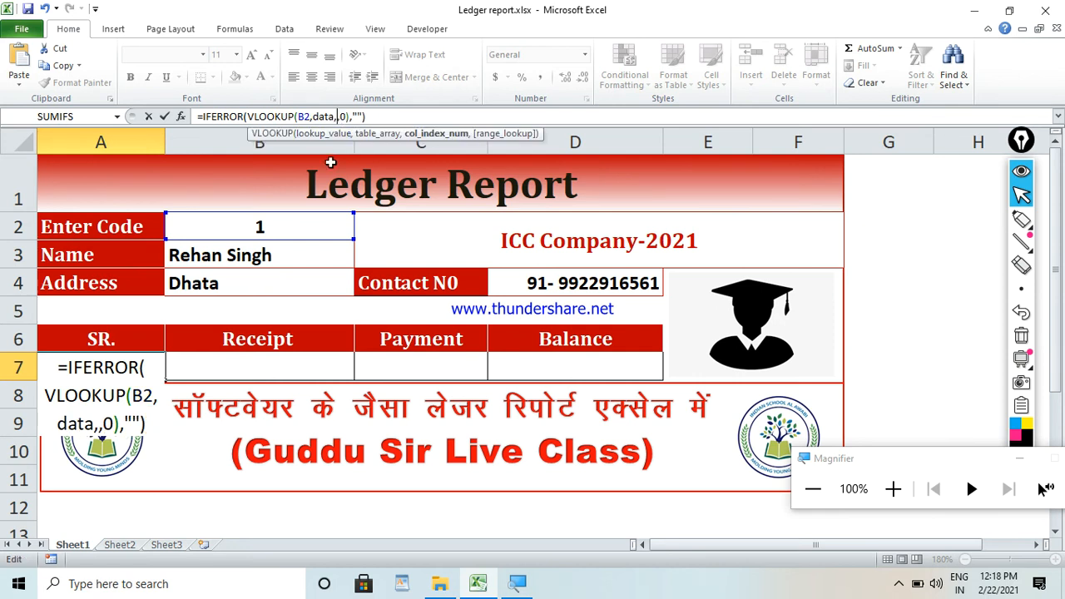
type("5")
key("Return")
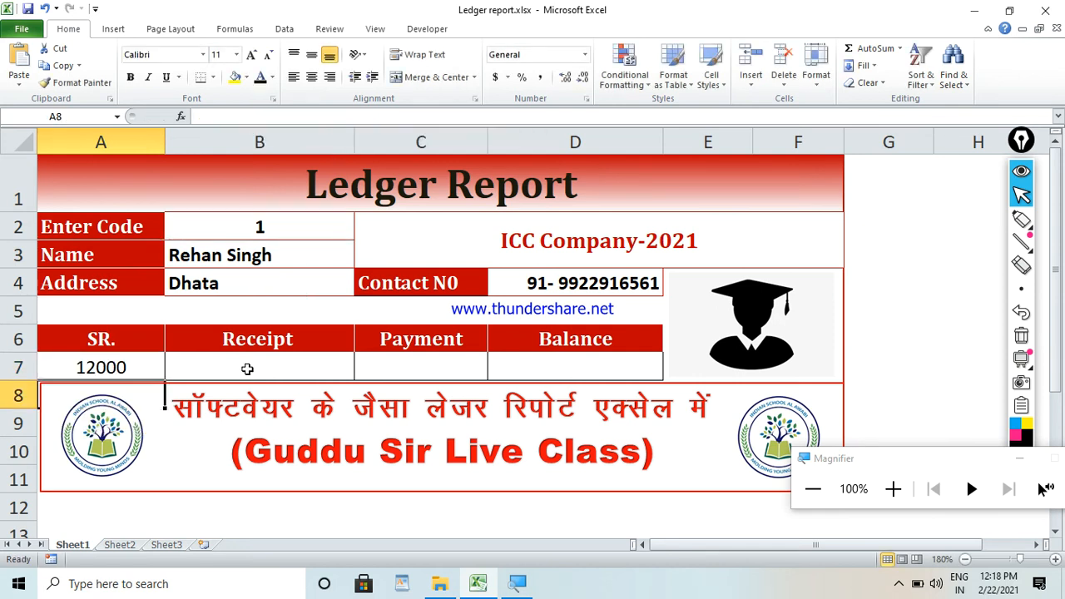
left_click(155, 365)
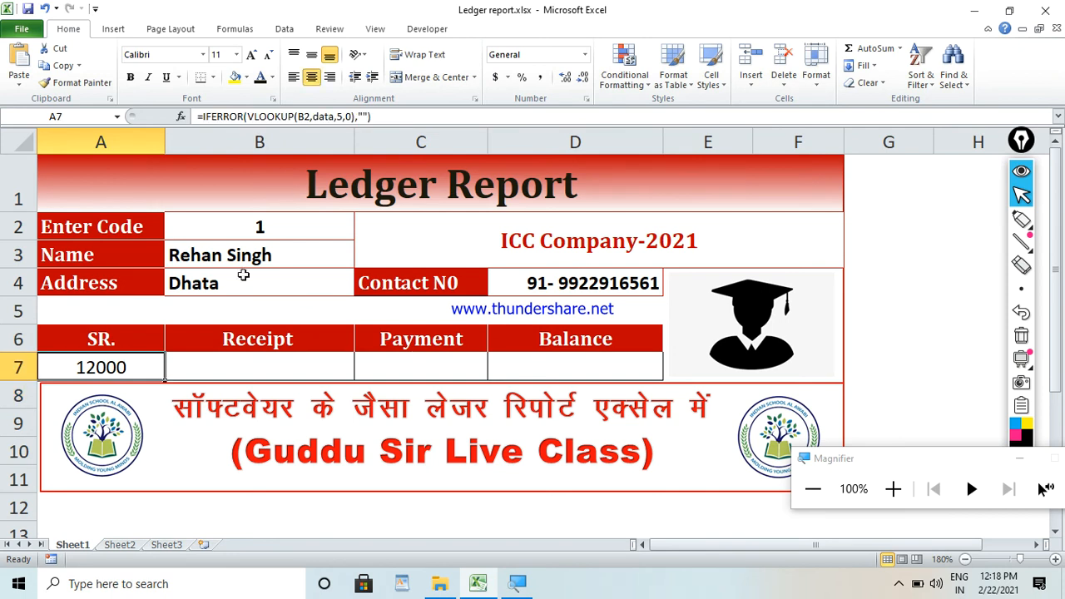
Set the column index of the SR. lookup in A7 to 4, giving =IFERROR(VLOOKUP(B2,data,4,0),"").
left_click(343, 116)
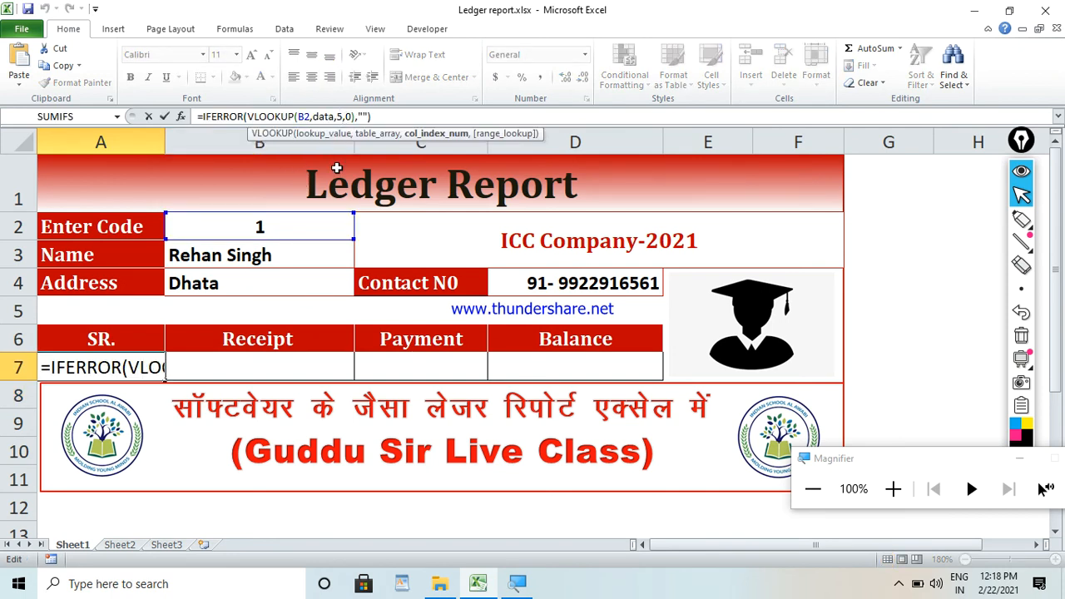
key("BackSpace")
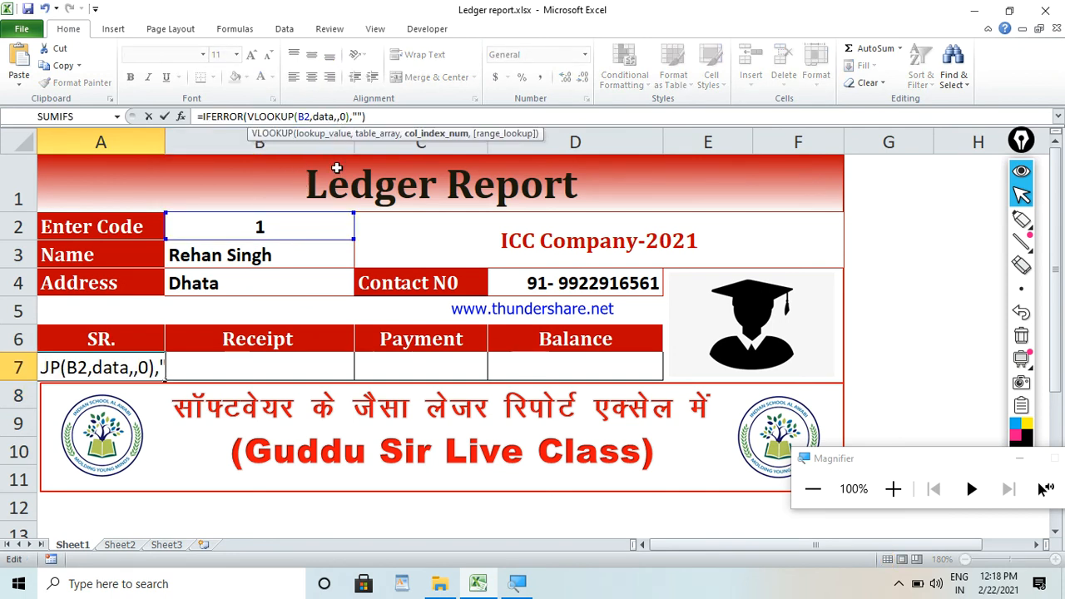
type("4")
key("Return")
left_click(123, 370)
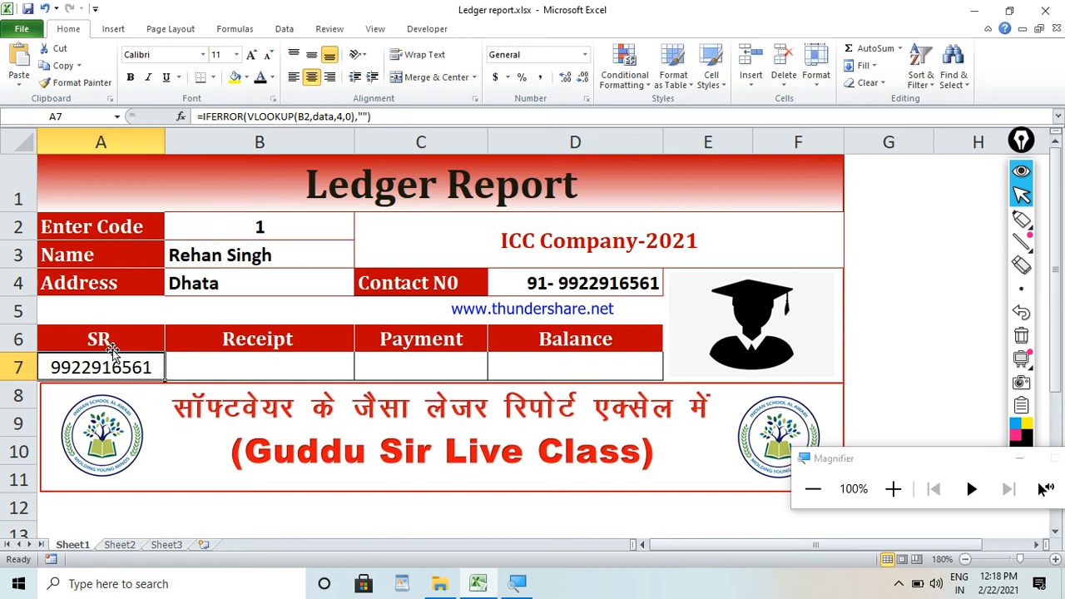
Set the column index of the SR. lookup in A7 to 1, giving =IFERROR(VLOOKUP(B2,data,1,0),"").
left_click(340, 117)
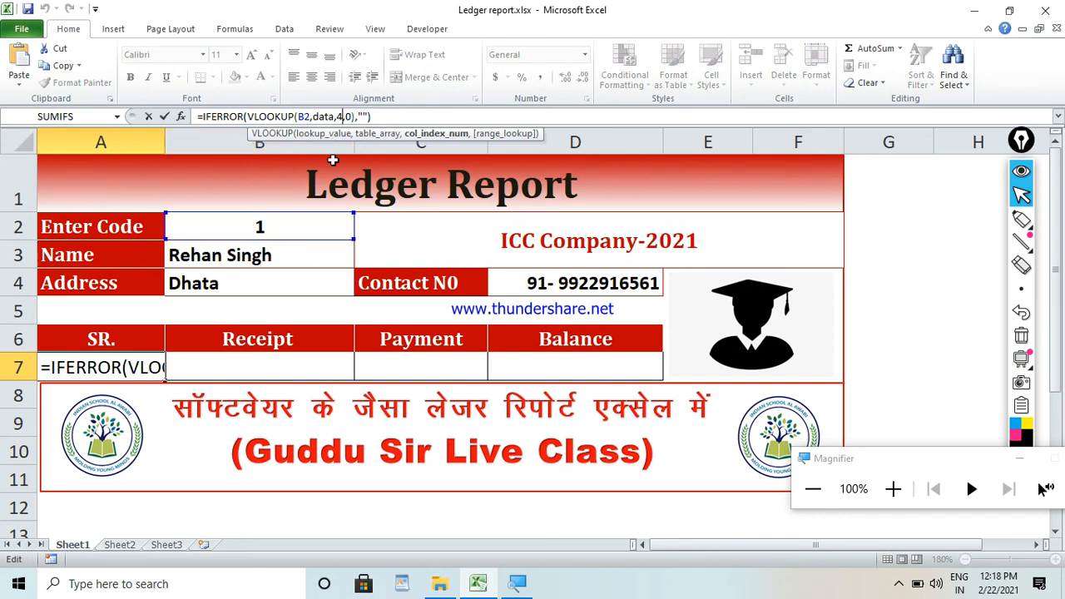
key("BackSpace")
type("1")
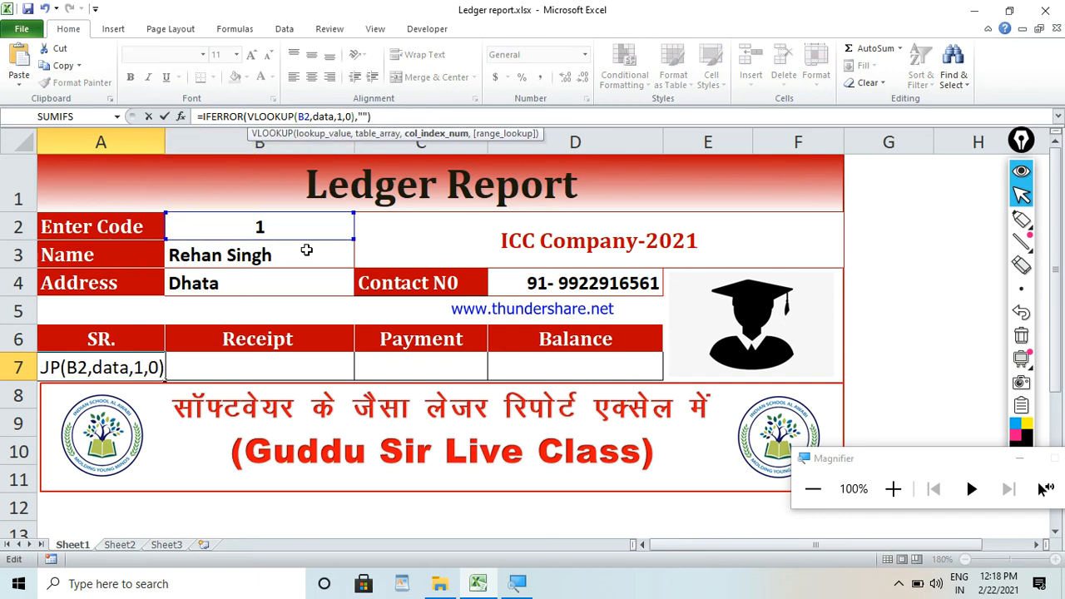
Reuse the copied formula in the Receipt cell B7 with column index 5, as =IFERROR(VLOOKUP(B2,data,5,0),"").
left_click(202, 368)
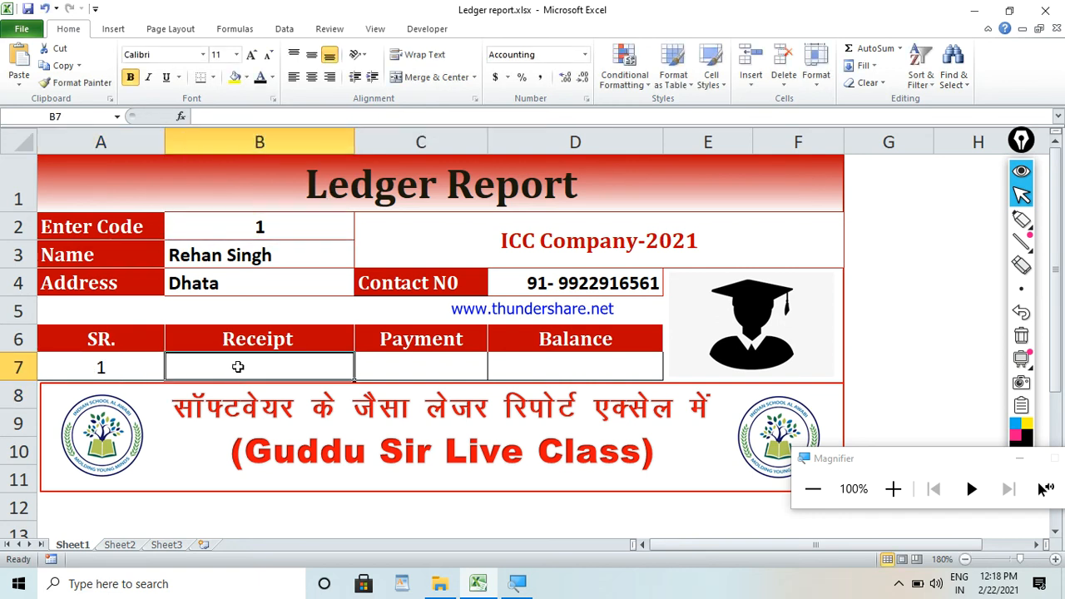
type("=")
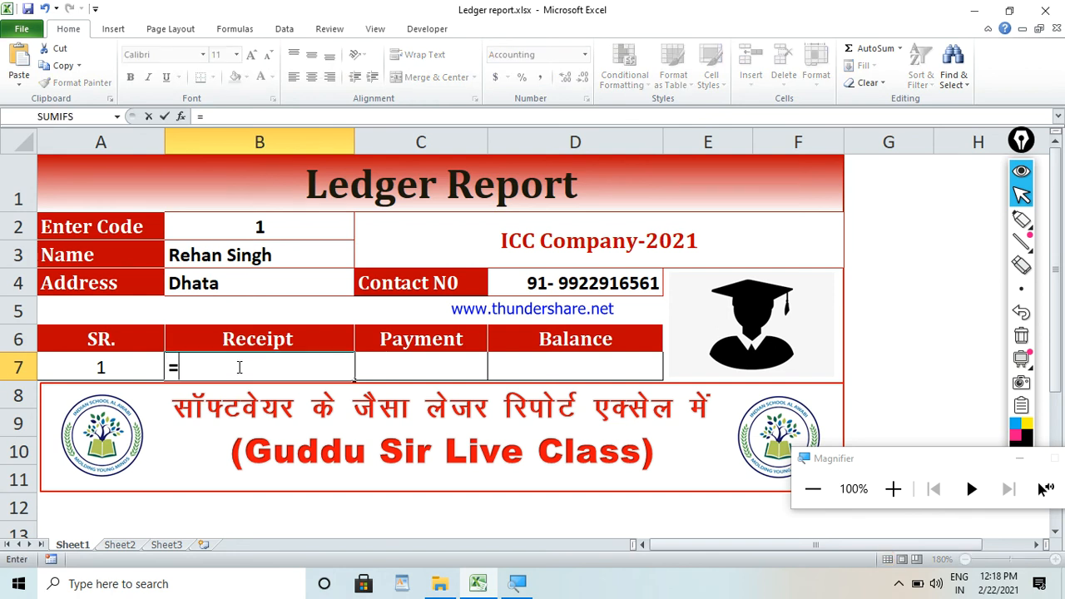
type("IFERROR(VLOOKUP(B2,data,2,0),\"\")")
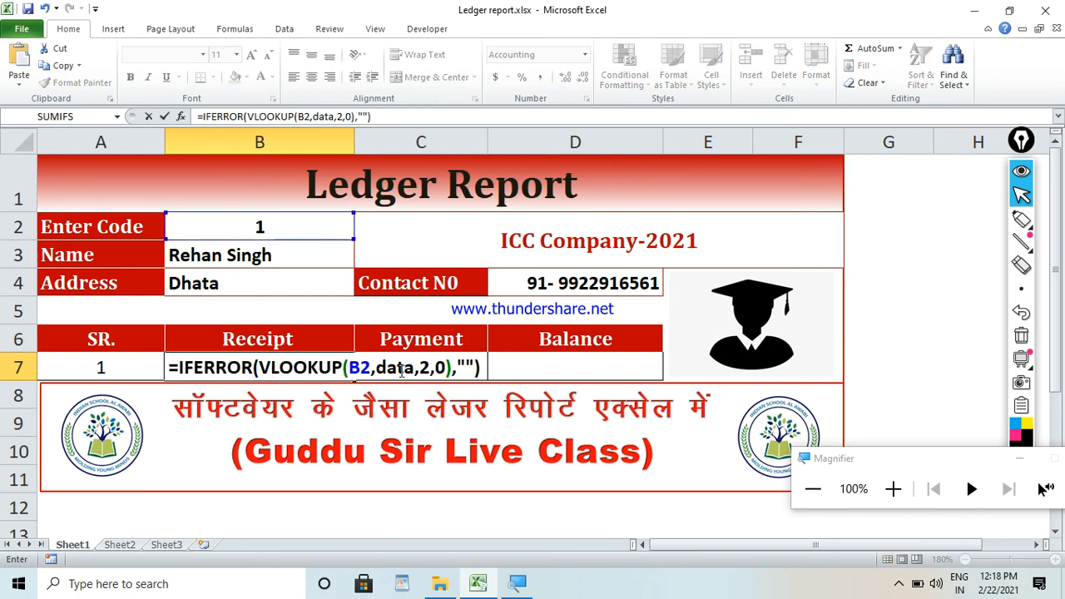
left_click(430, 368)
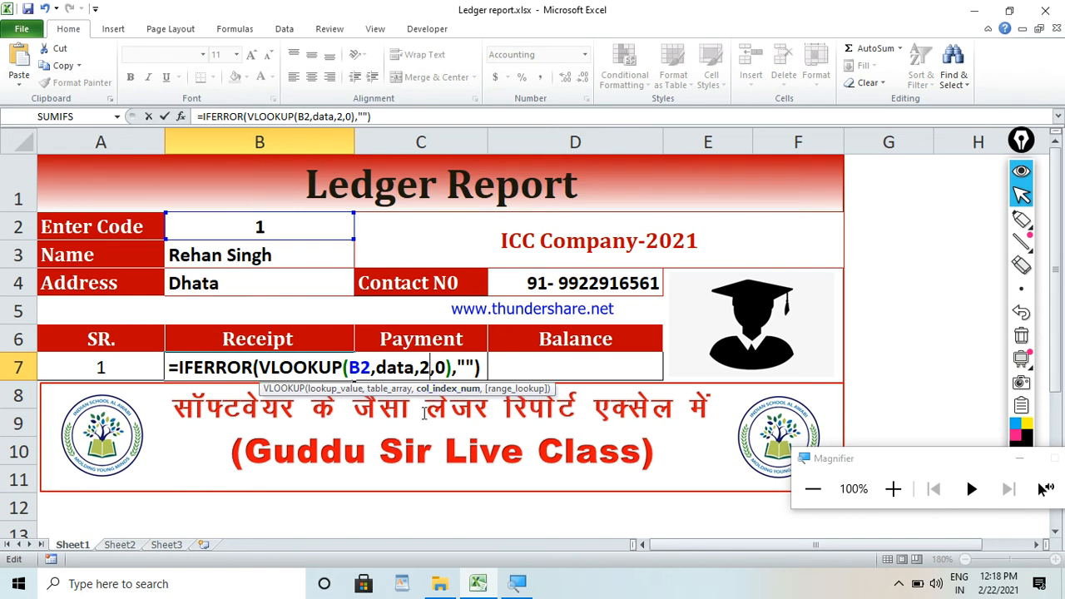
key("BackSpace")
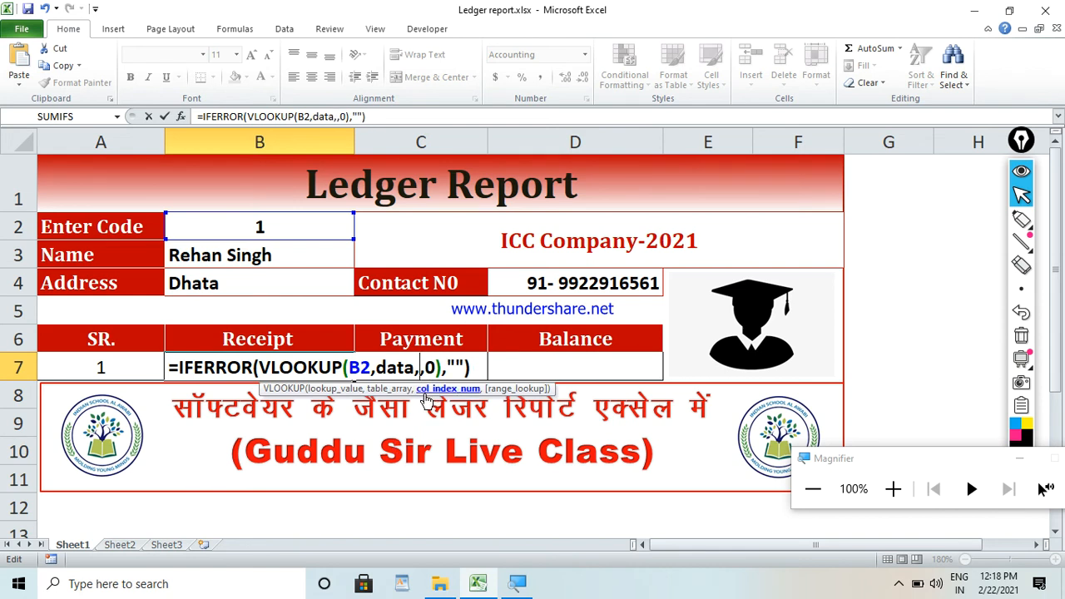
type("5")
key("Return")
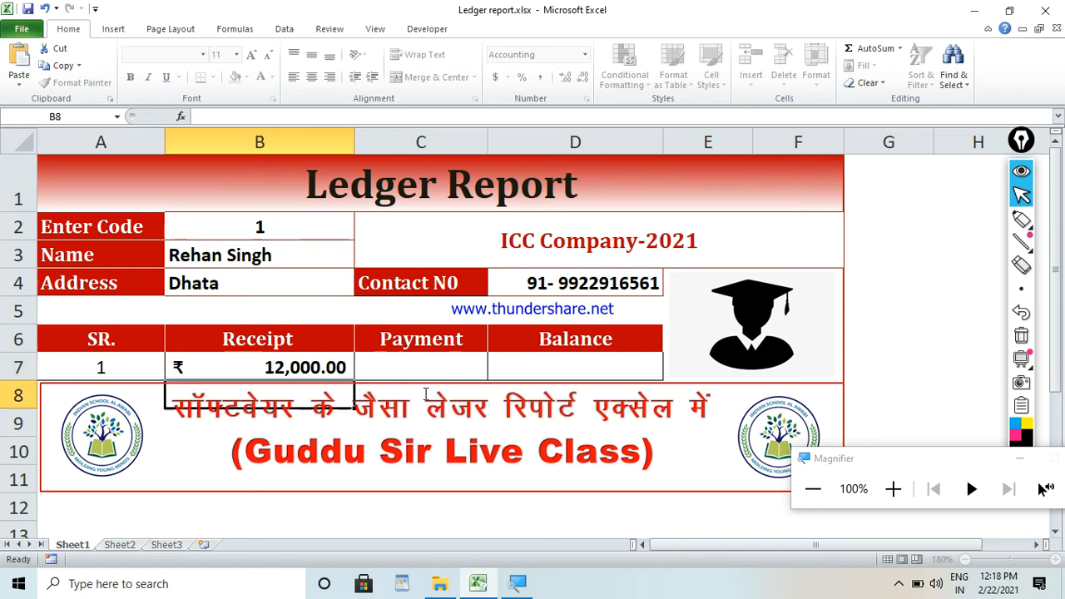
left_click(316, 369)
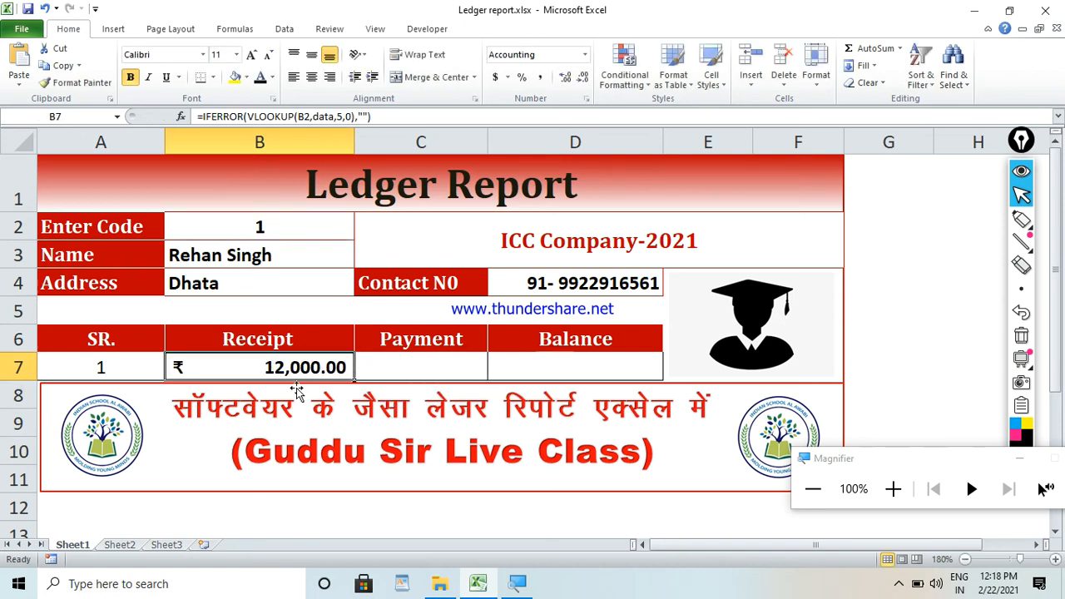
Check the Sheet2 billing columns, and reuse the copied formula in the Sheet1 Payment cell C7 with column index 6, as =IFERROR(VLOOKUP(B2,data,6,0),"").
left_click(119, 546)
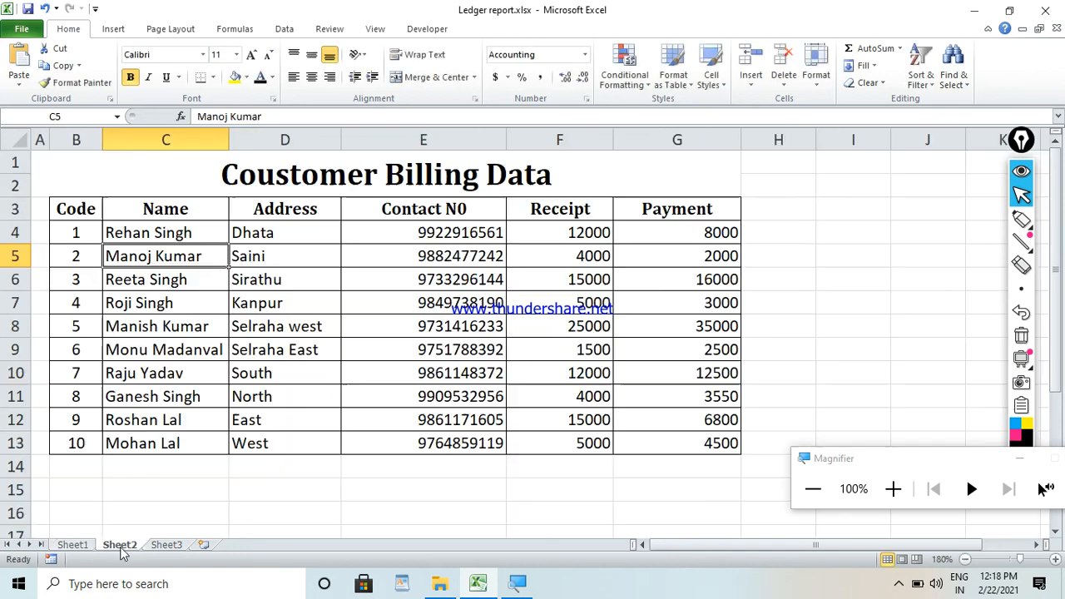
left_click(533, 235)
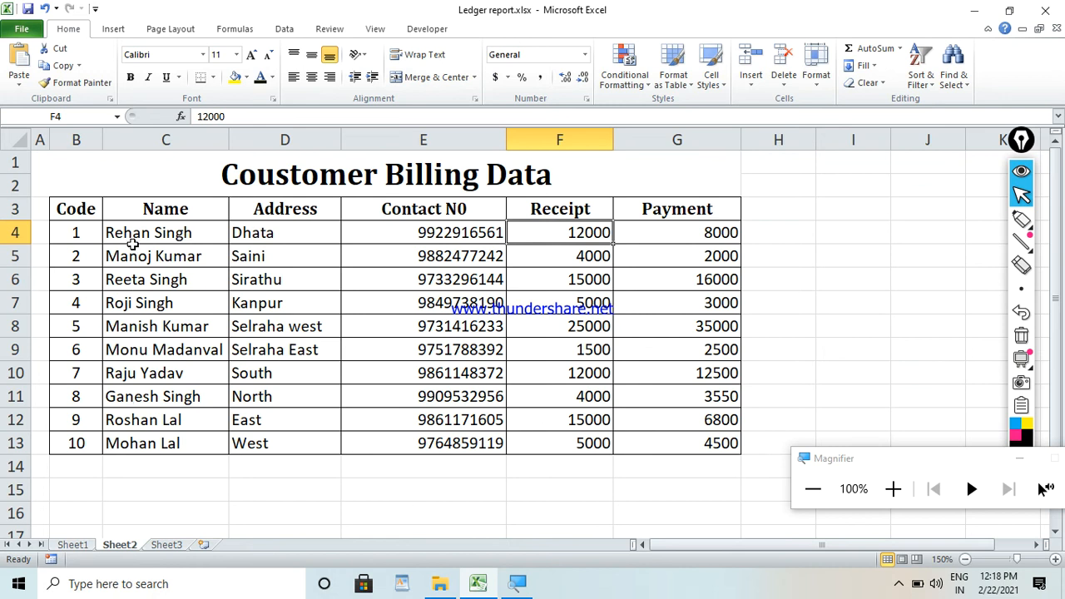
left_click_drag(73, 215, 662, 452)
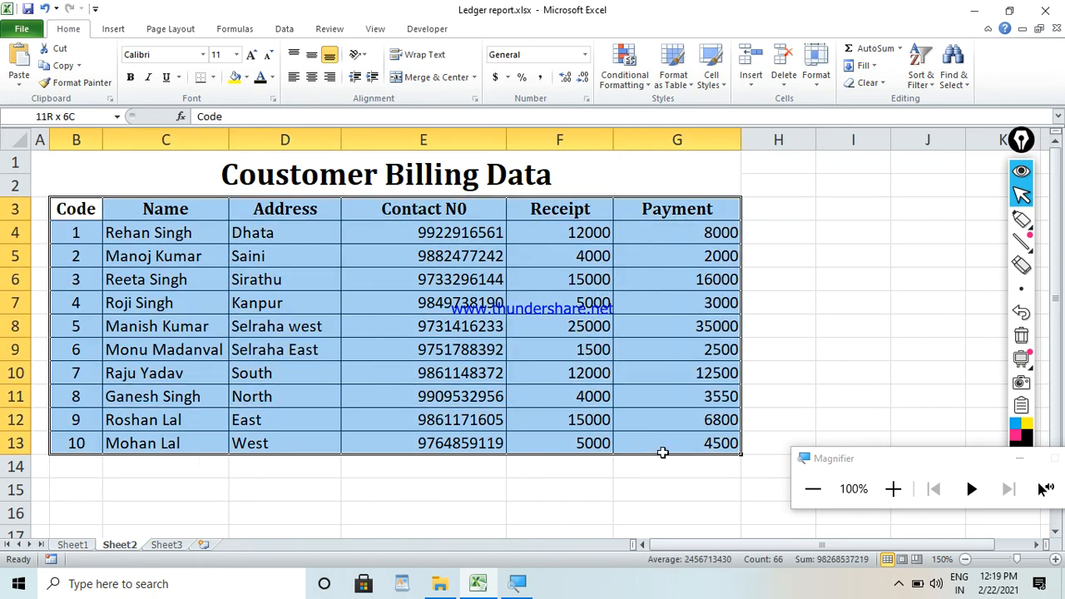
left_click(88, 546)
left_click(462, 357)
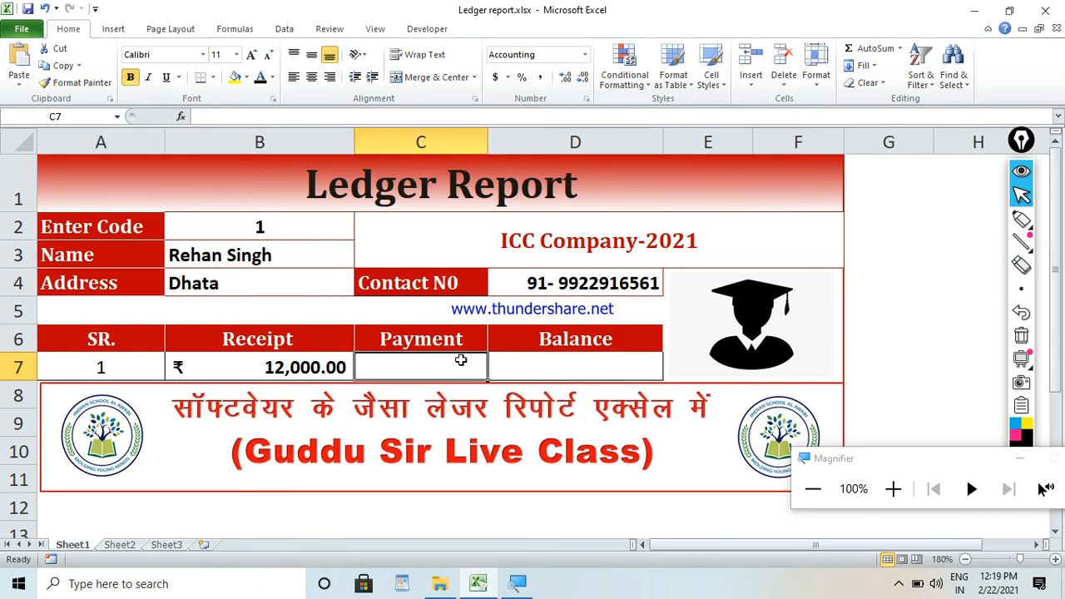
type("=")
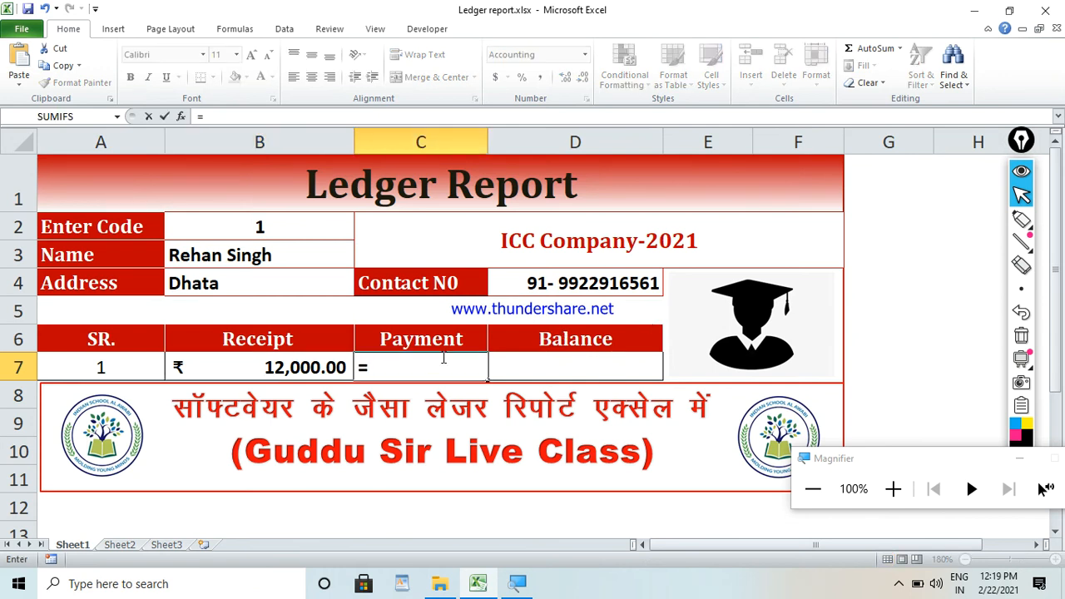
type("IFERROR(VLOOKUP(B2,data,2,0),\"\")")
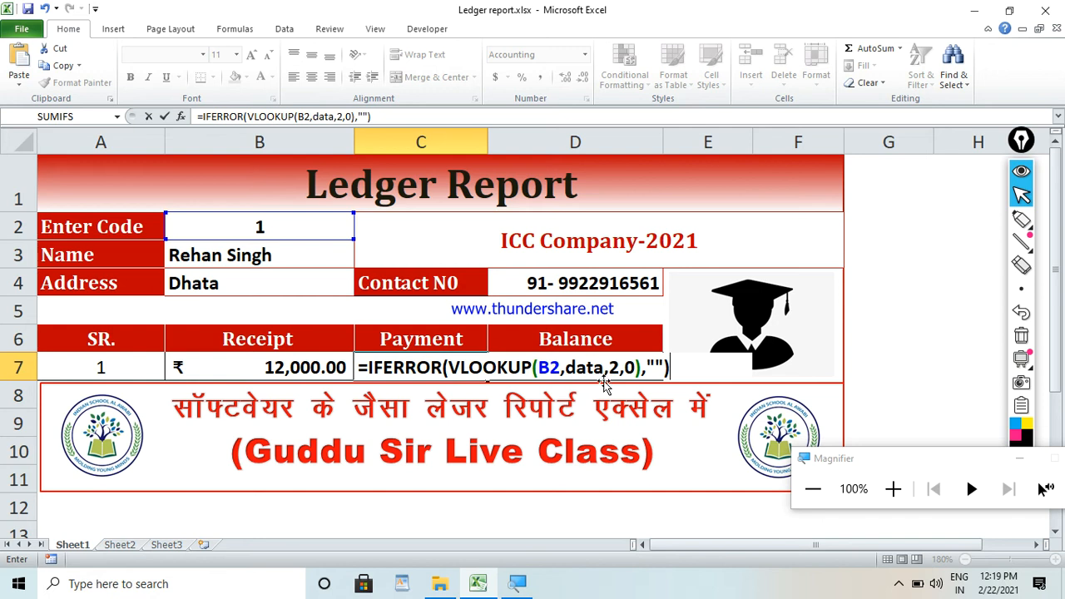
left_click(342, 117)
key("BackSpace")
type("6")
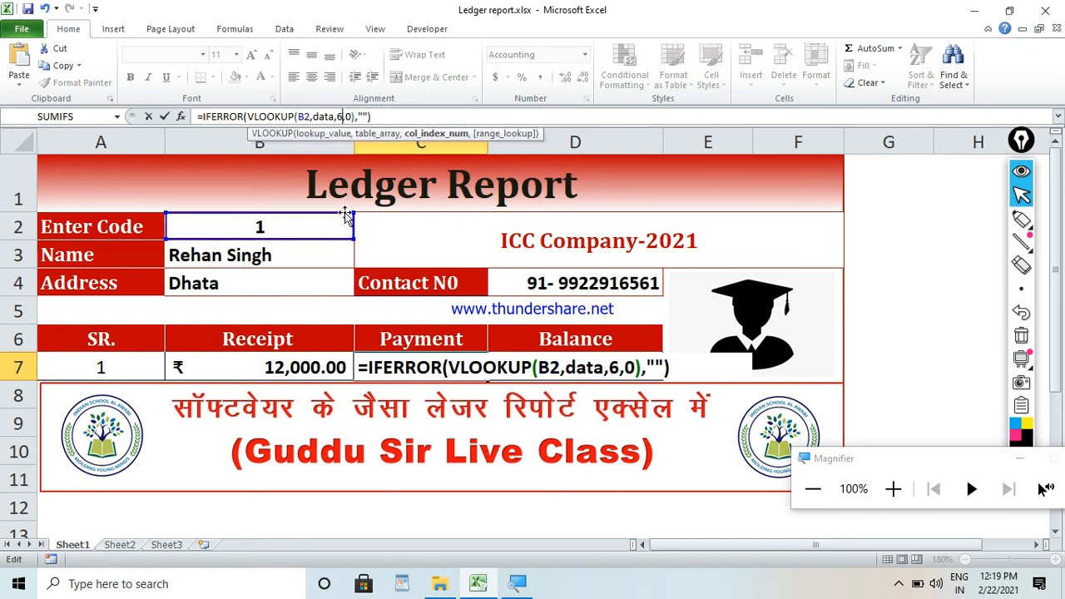
key("Return")
Try the copied lookup formula in the Balance cell D7 with column index 7, as =IFERROR(VLOOKUP(B2,data,7,0),"").
left_click(558, 370)
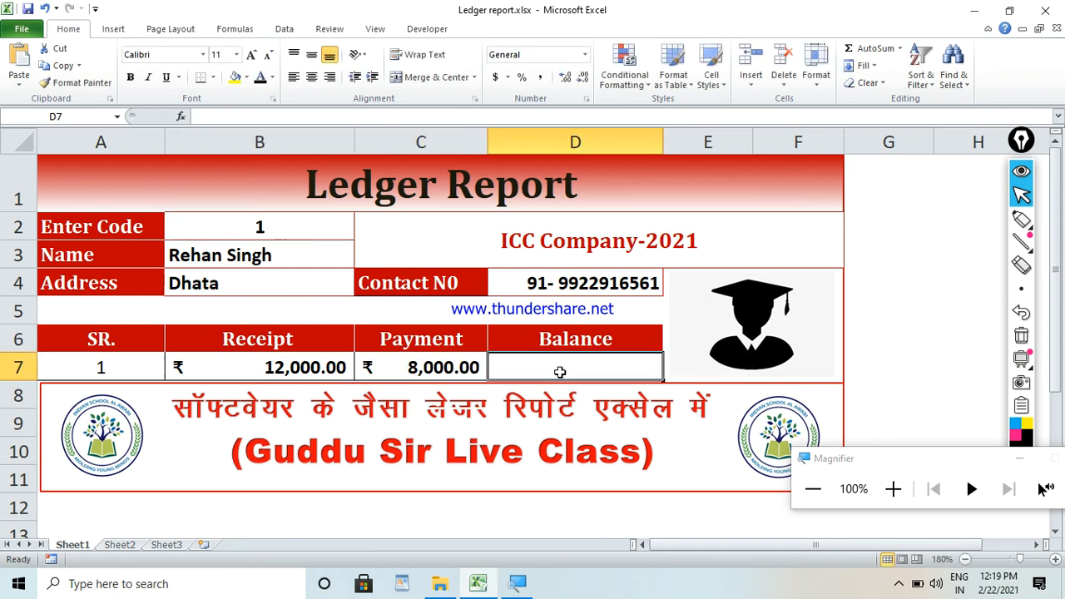
type("=vl")
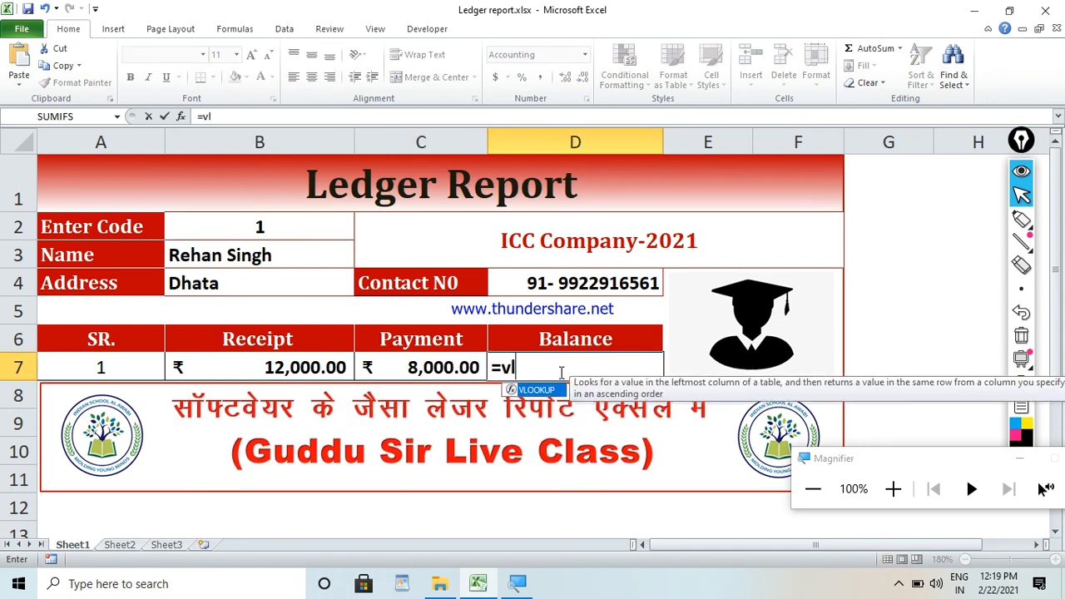
key("Tab")
key("BackSpace")
key("BackSpace")
key("BackSpace")
key("BackSpace")
key("BackSpace")
key("BackSpace")
key("BackSpace")
key("BackSpace")
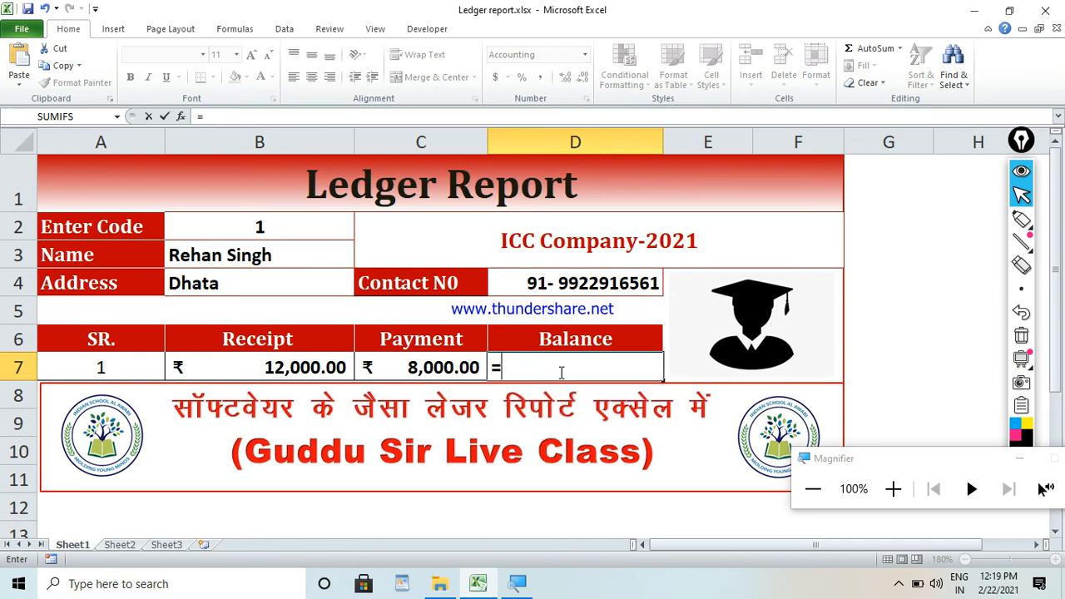
type("IFERROR(VLOOKUP(B2,data,2,0),\"\")")
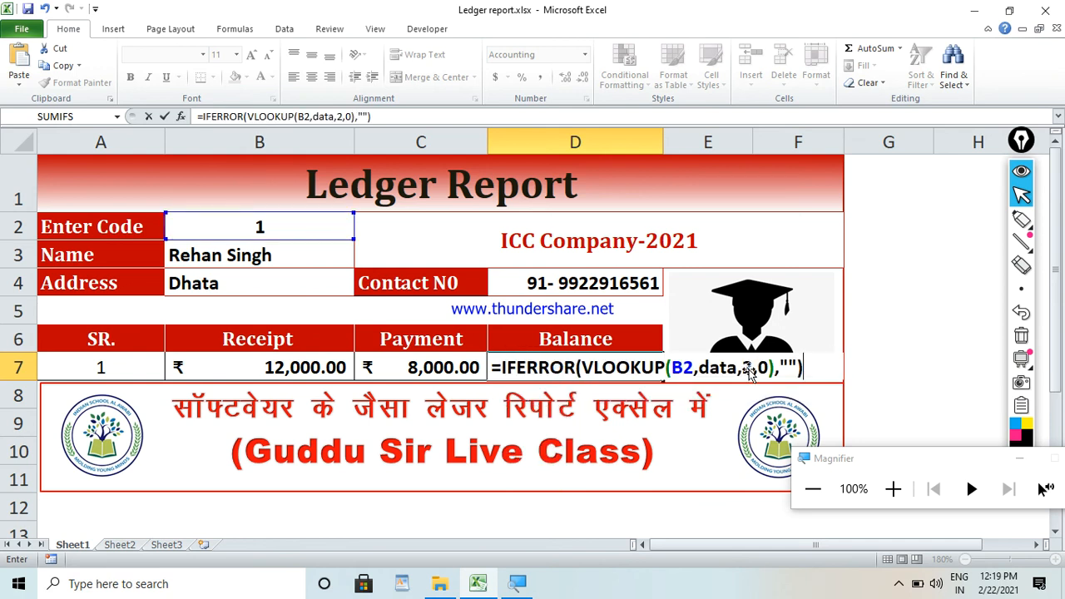
left_click(343, 117)
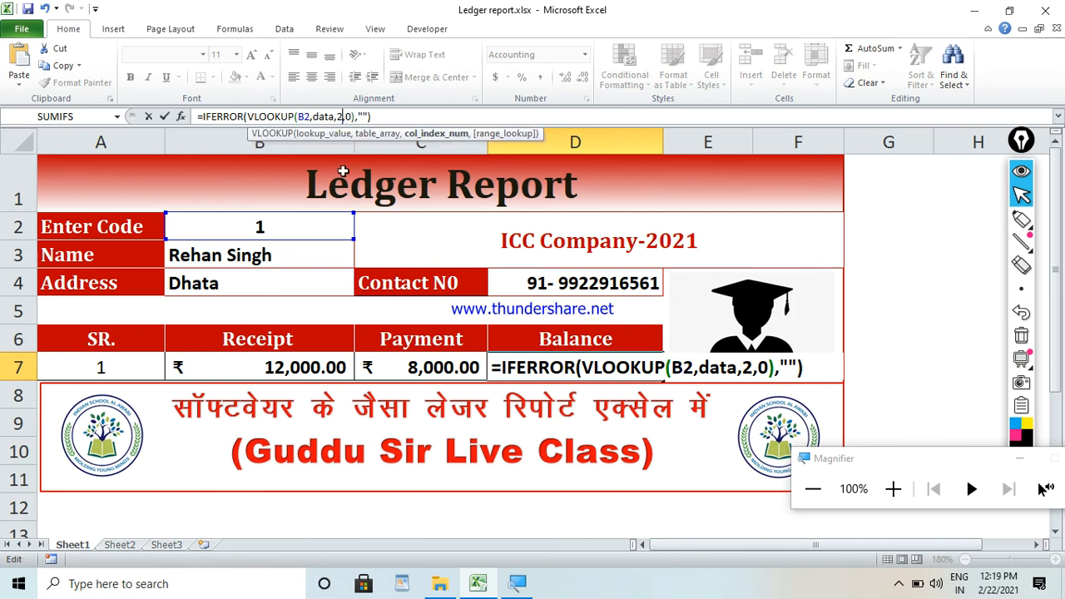
key("BackSpace")
type("7")
key("Return")
left_click(553, 363)
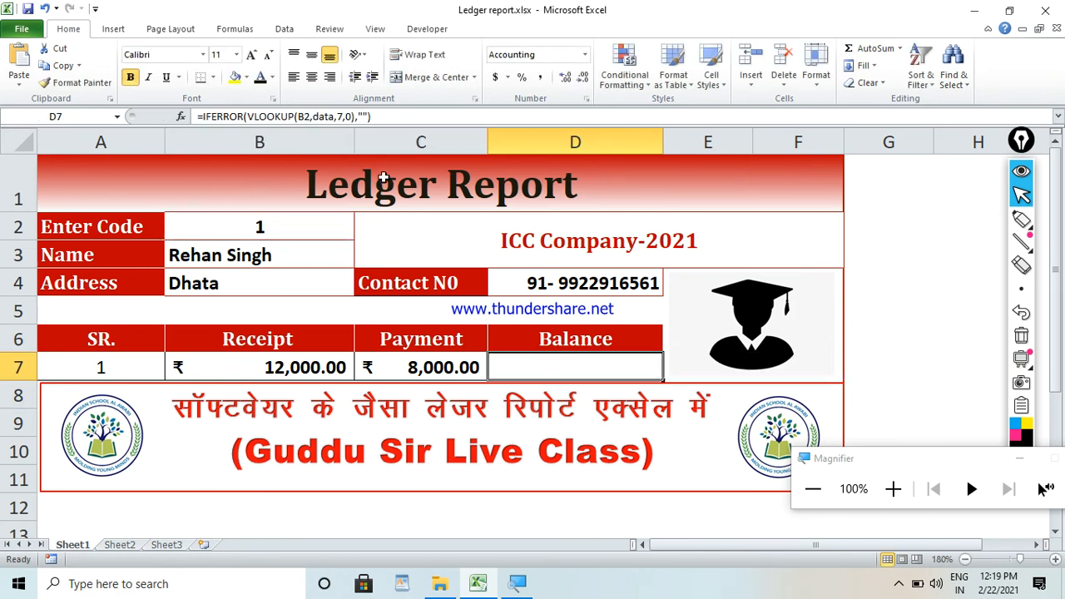
left_click(343, 115)
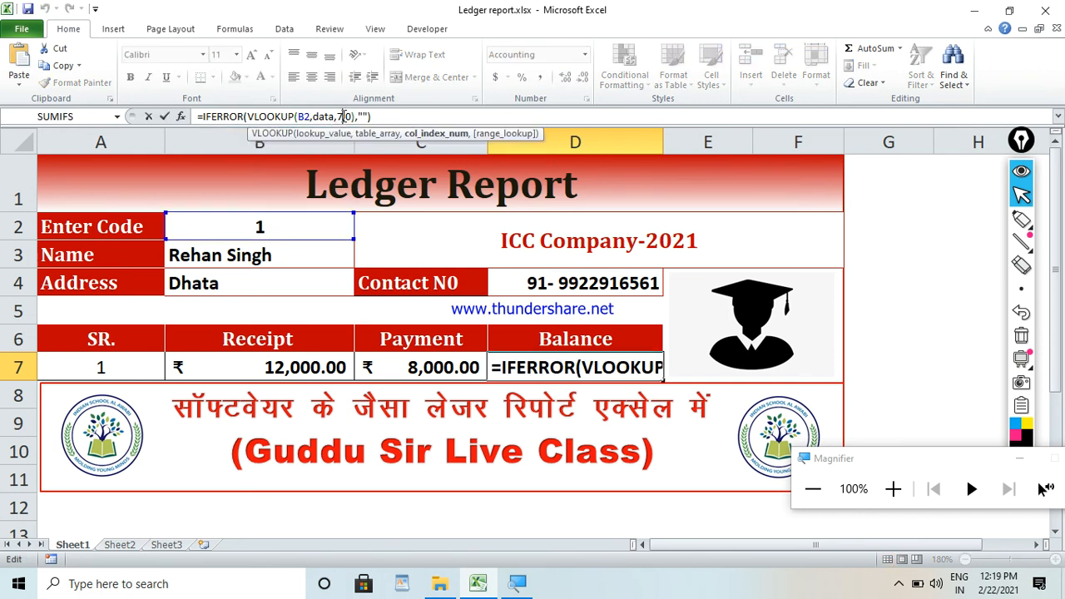
key("Escape")
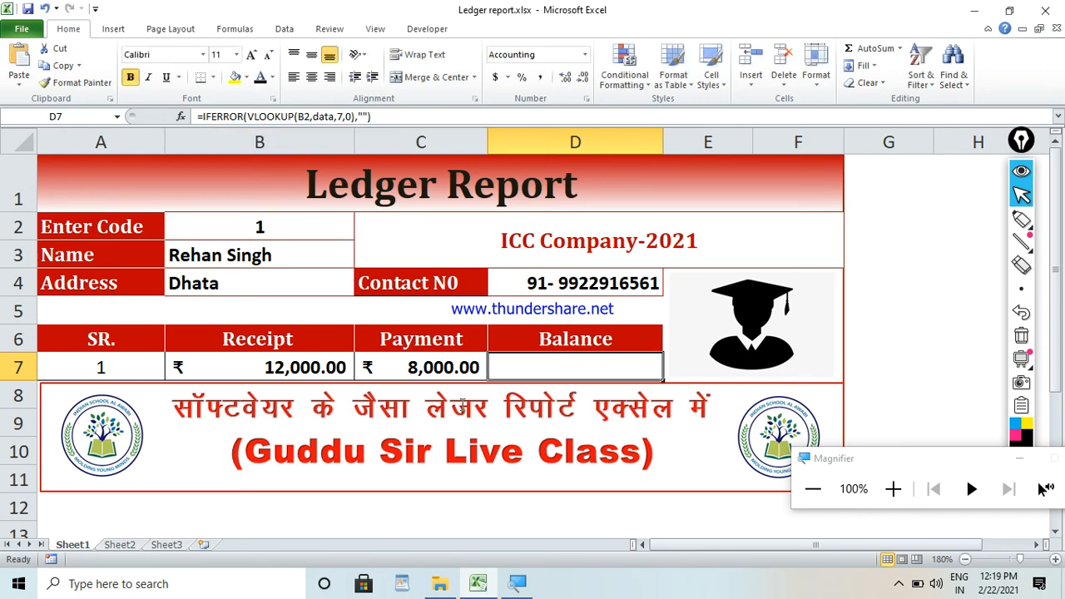
Replace the Balance formula in D7 with Receipt minus Payment, as =B7-C7.
left_click(301, 368)
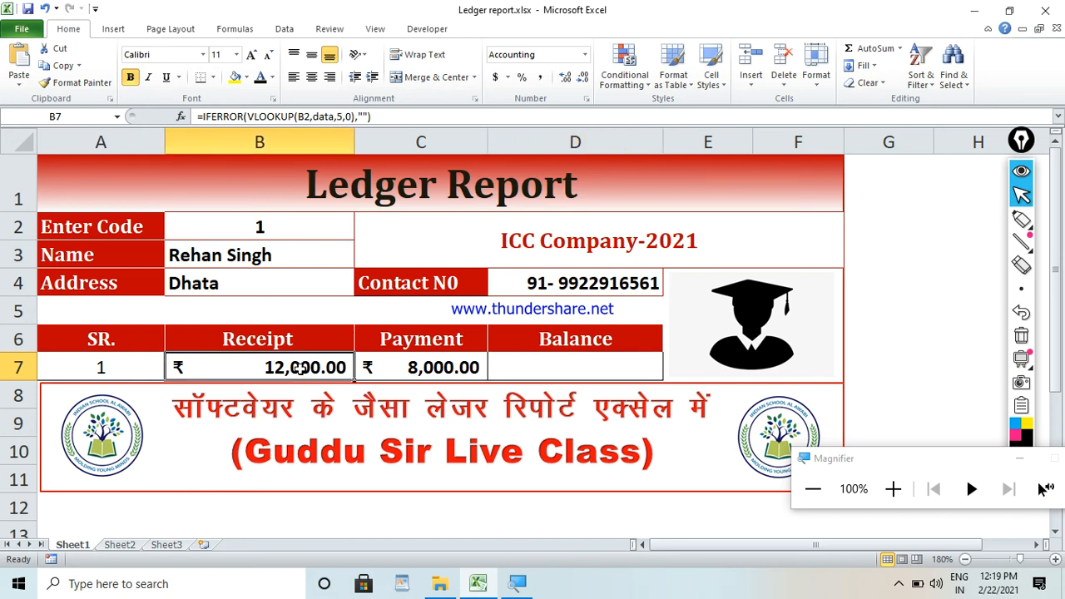
left_click(556, 371)
left_click(314, 369)
left_click(449, 369)
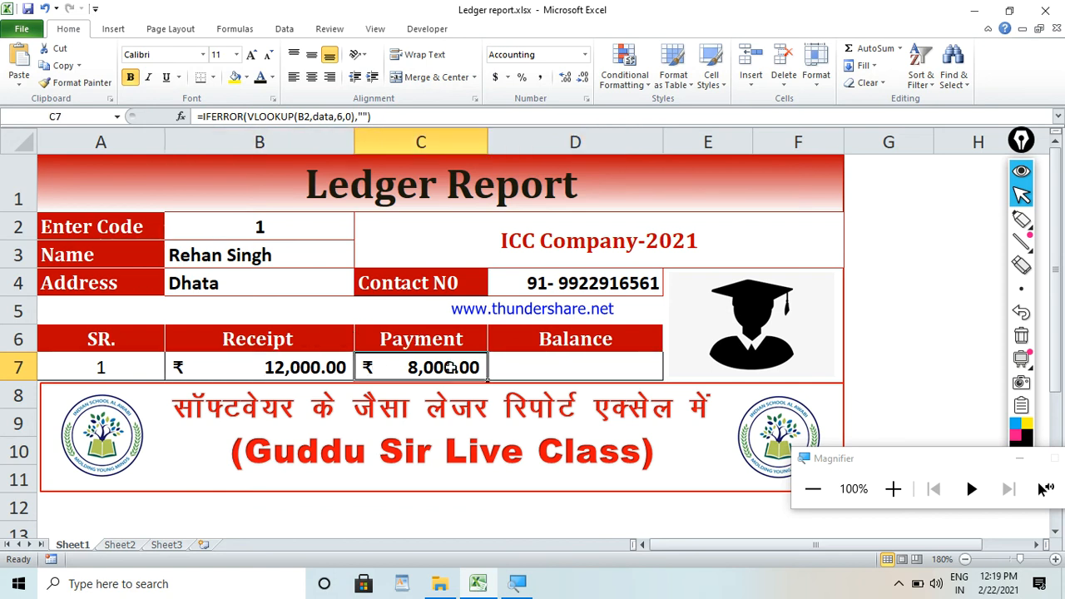
left_click(601, 364)
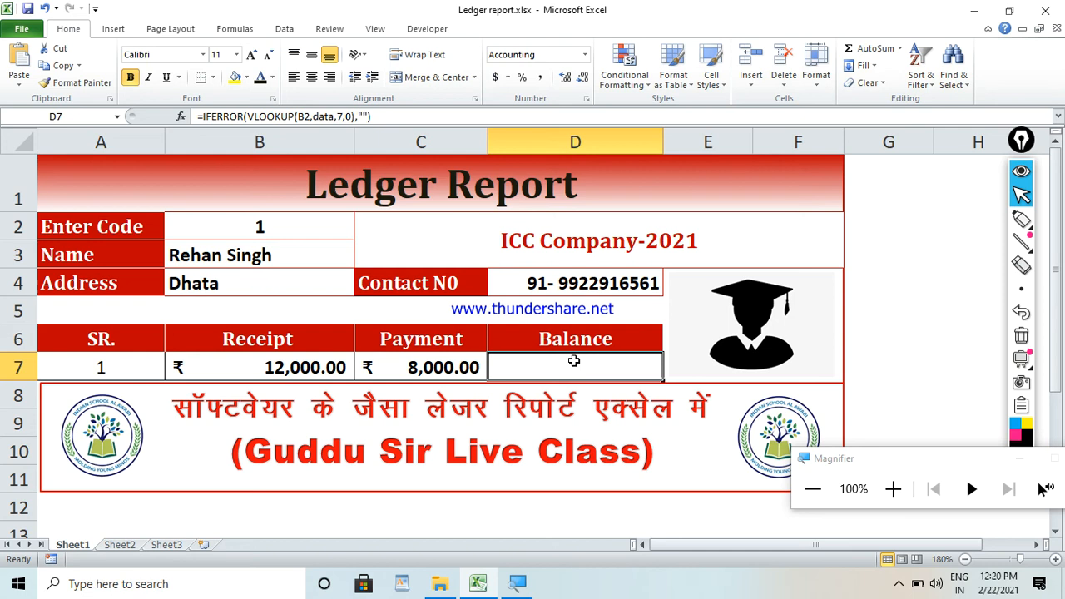
type("=")
left_click(316, 366)
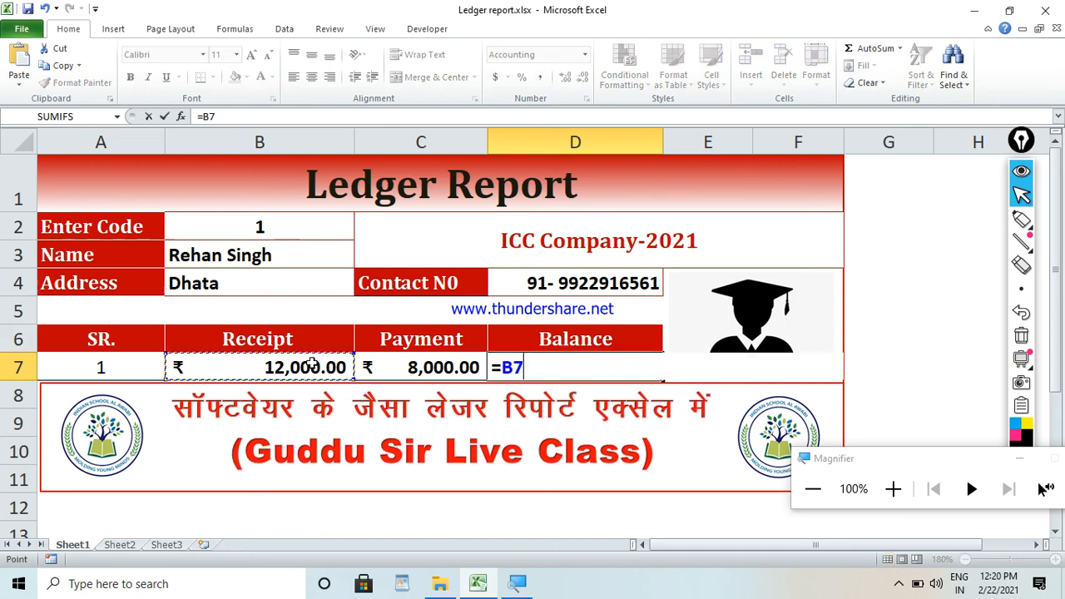
type("-")
left_click(444, 367)
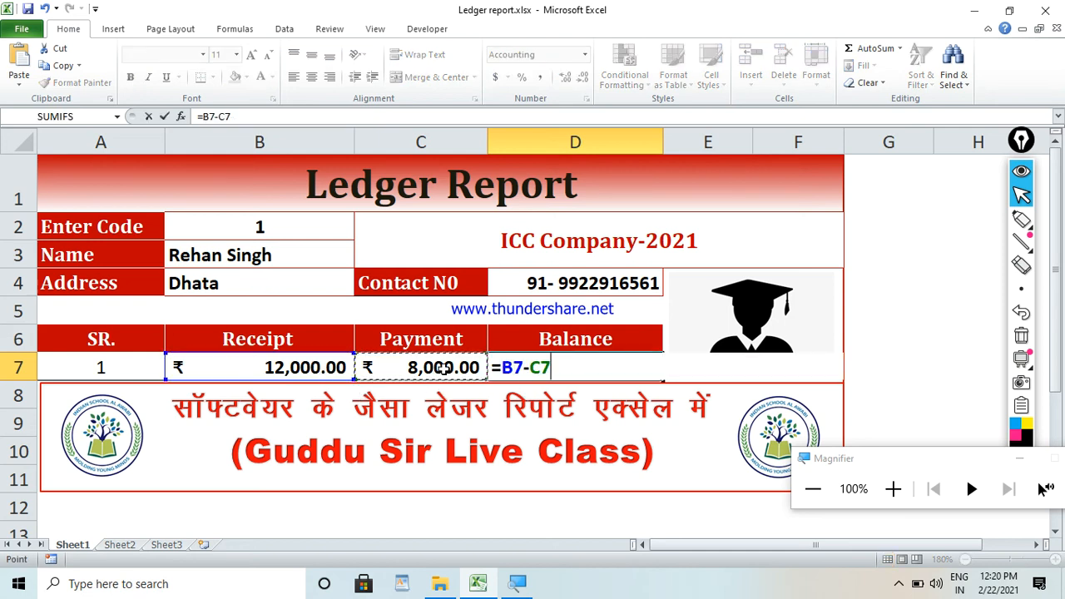
key("Return")
left_click(552, 369)
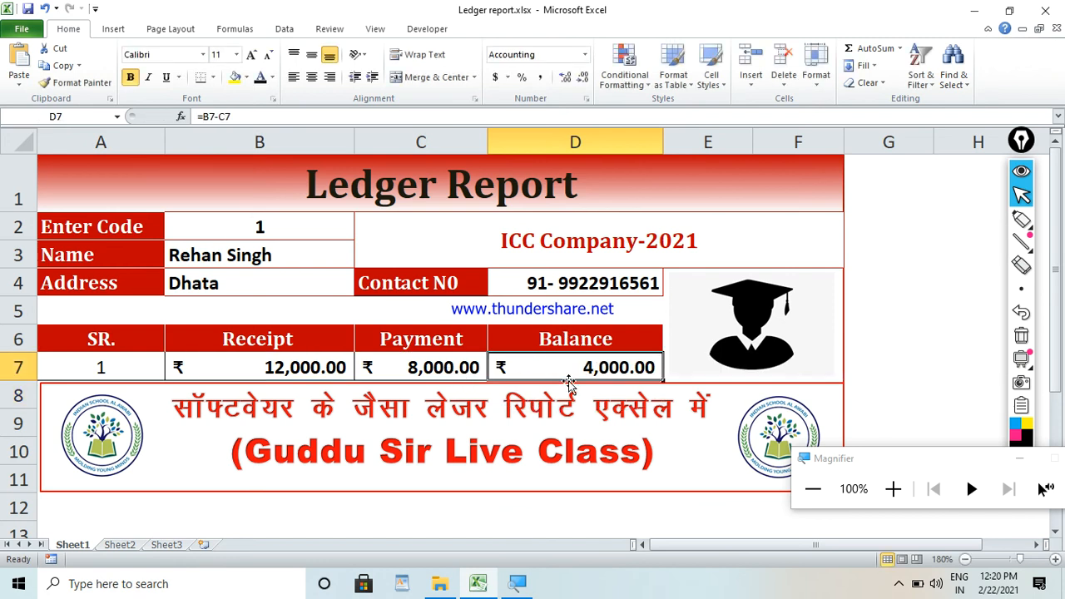
Review the Receipt, Payment and Balance cells in row 7, and minimize the Magnifier window.
left_click(312, 369)
left_click(374, 369)
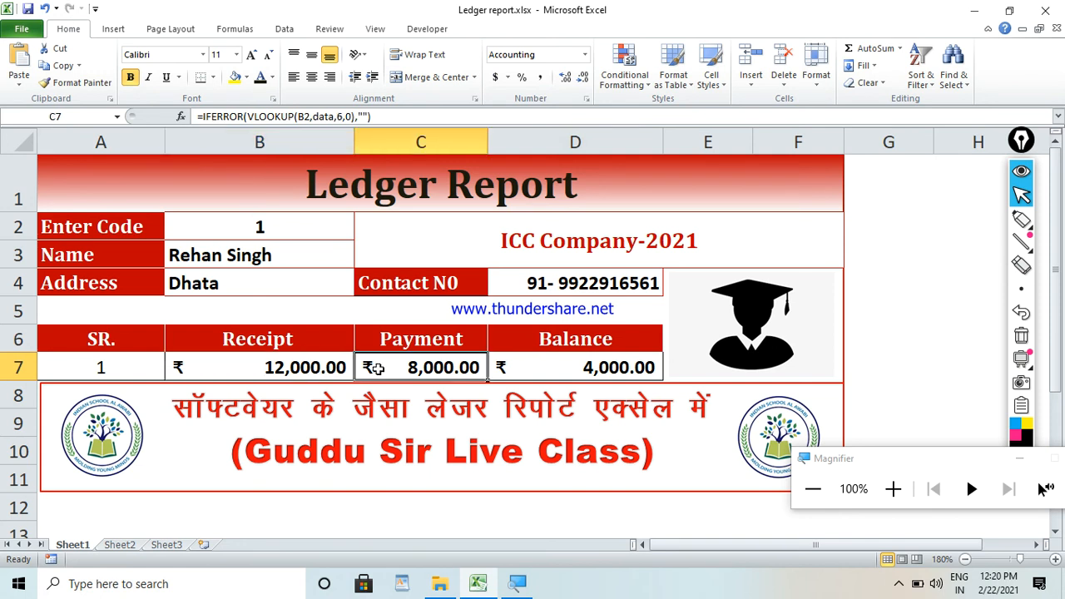
left_click(561, 375)
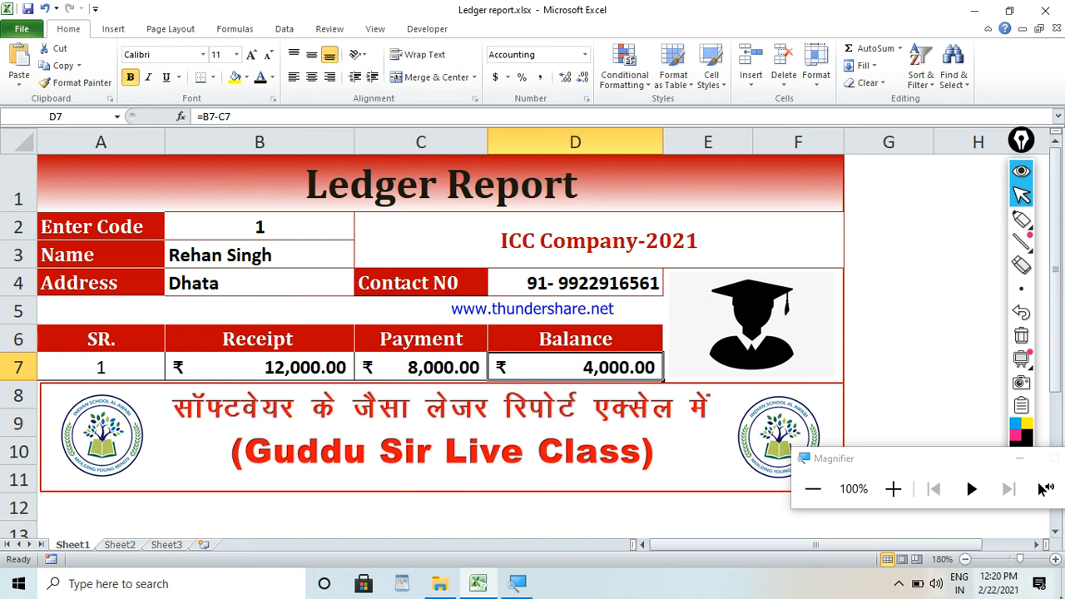
left_click(1019, 458)
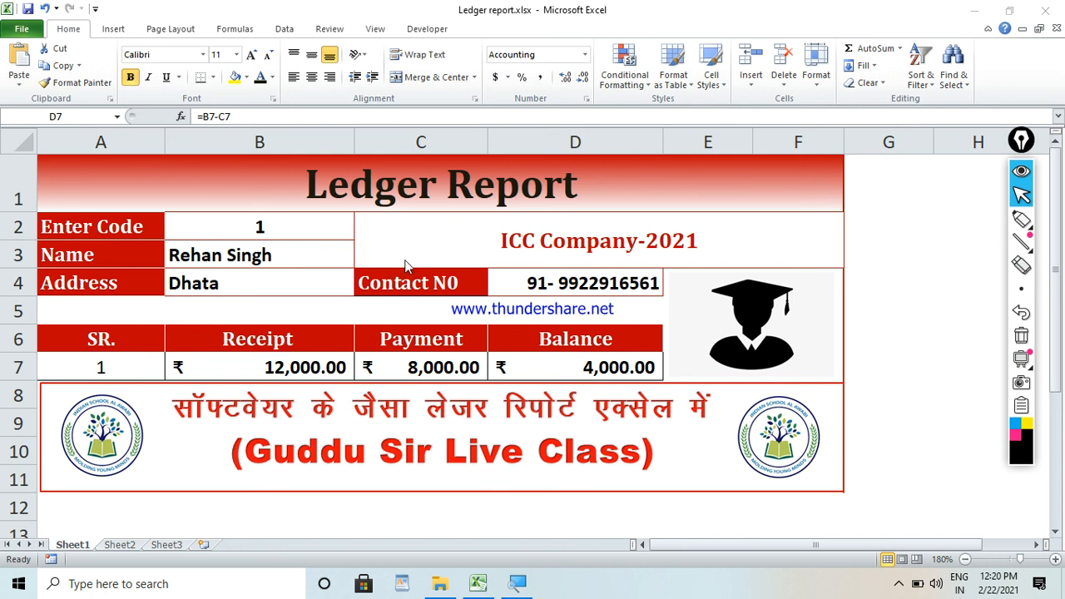
Check the lookup formulas in the Payment cell C7 and the Receipt cell B7, leaving both unchanged.
left_click(379, 369)
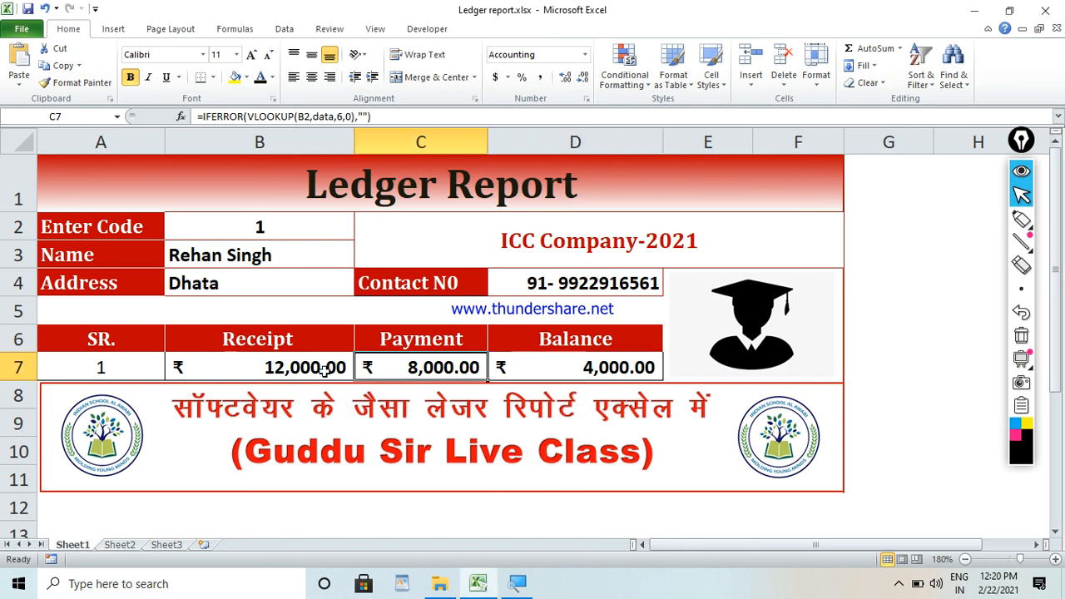
double_click(271, 367)
left_click_drag(301, 371, 319, 367)
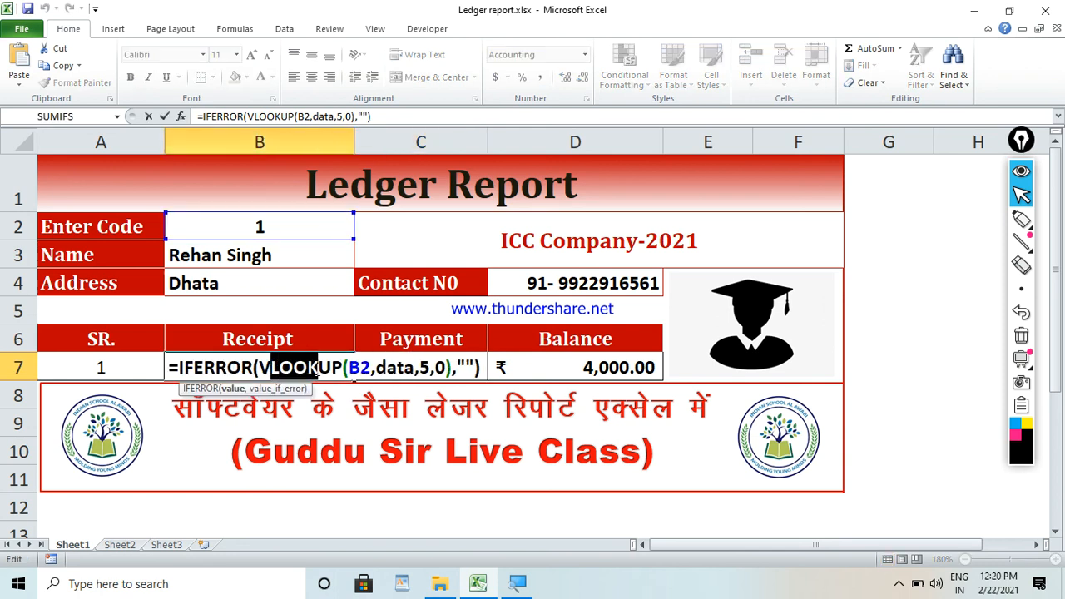
key("Escape")
Open the detailed Accounting format settings for the Receipt, Payment and Balance amounts in B7:D7.
left_click_drag(251, 367, 528, 368)
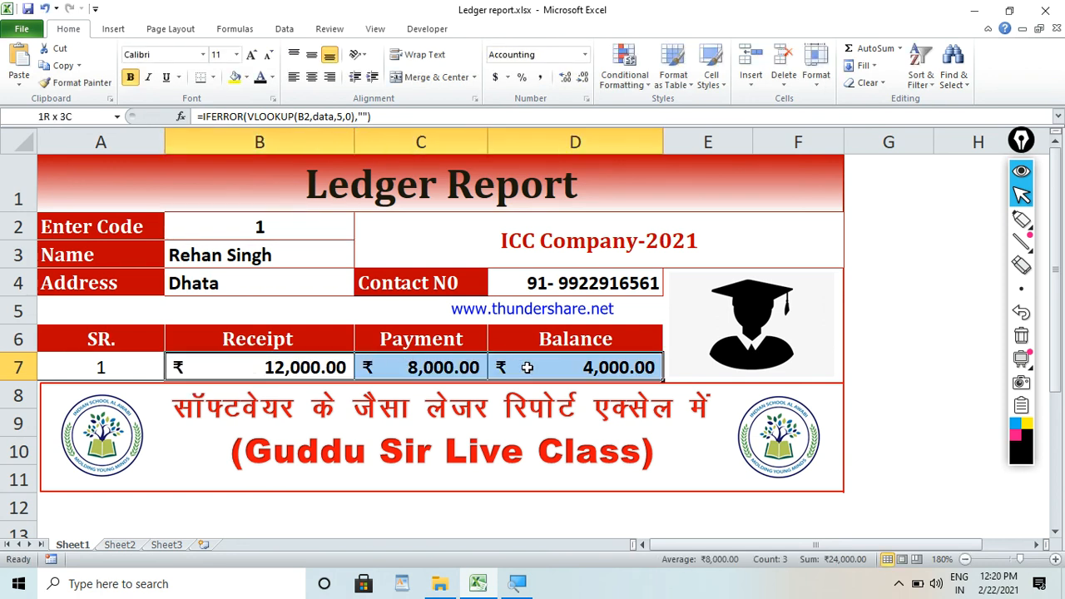
left_click(507, 77)
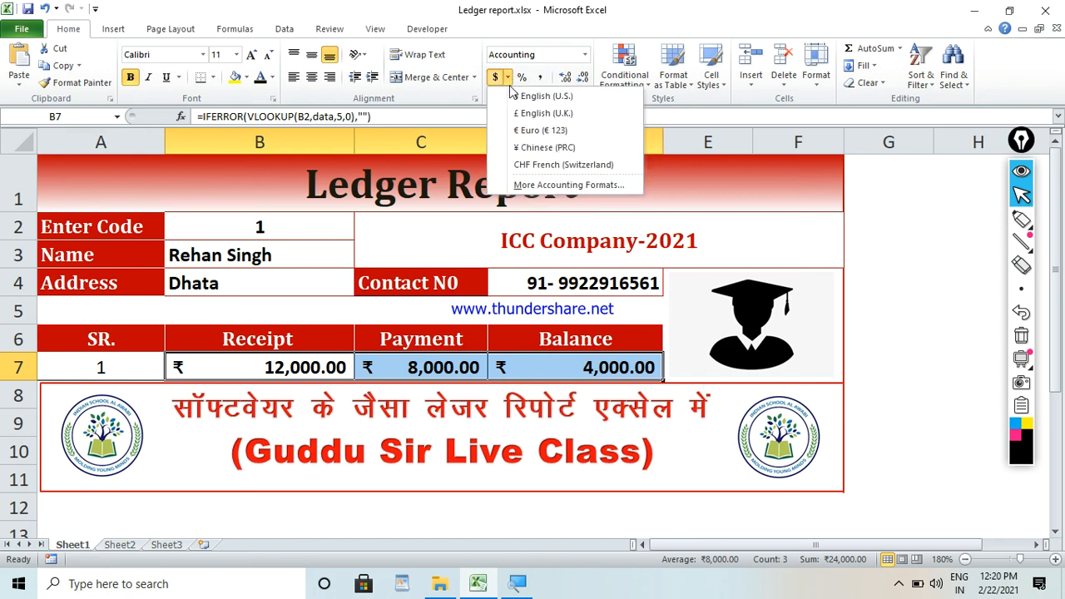
left_click(527, 184)
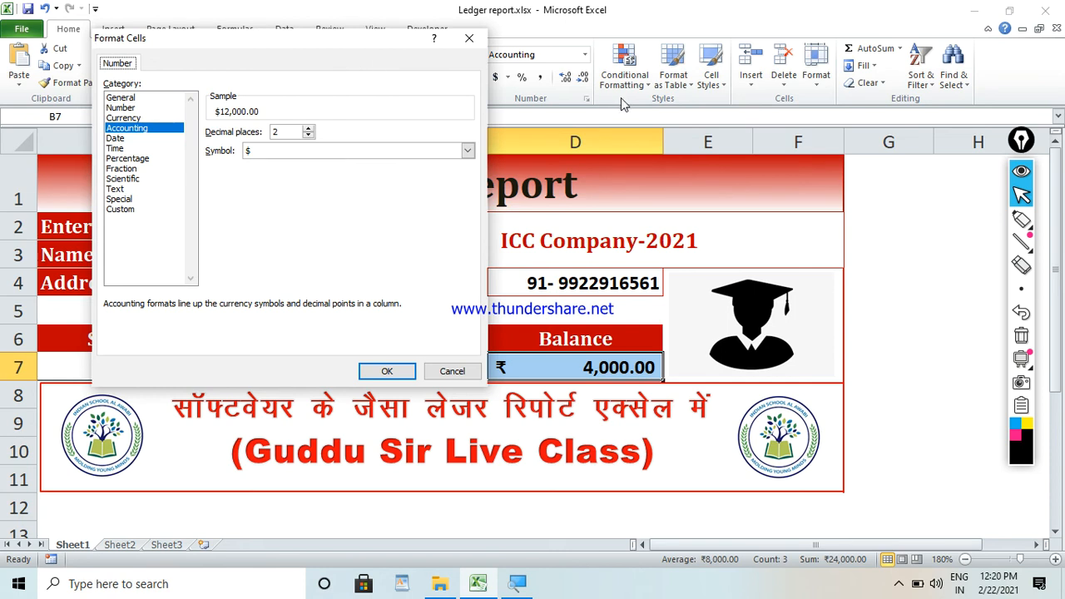
left_click_drag(382, 41, 610, 77)
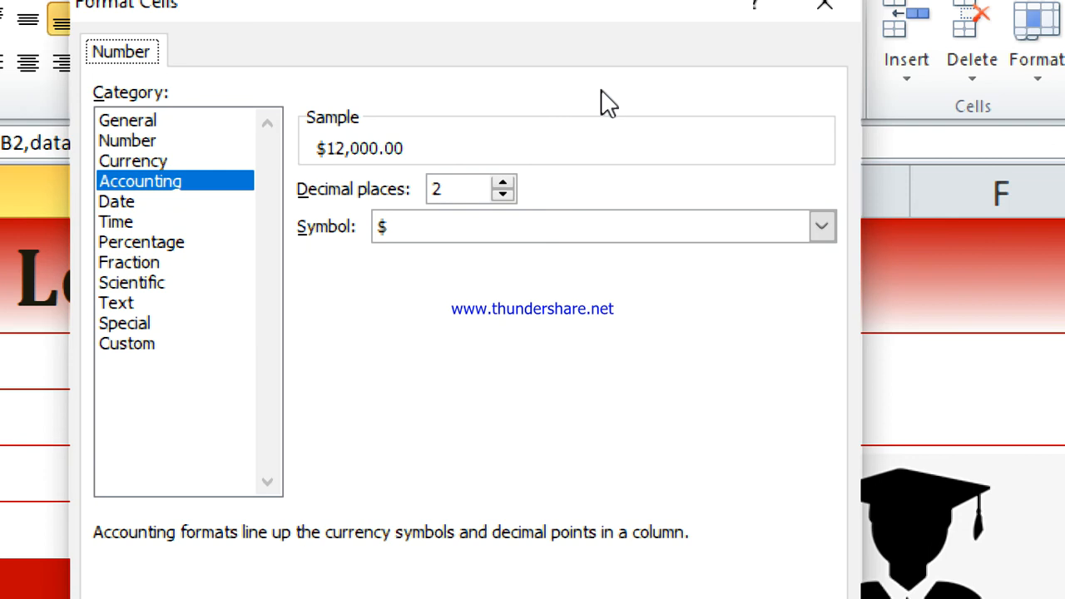
Look through the Accounting format's currency symbol list for the rupee symbol.
left_click(822, 226)
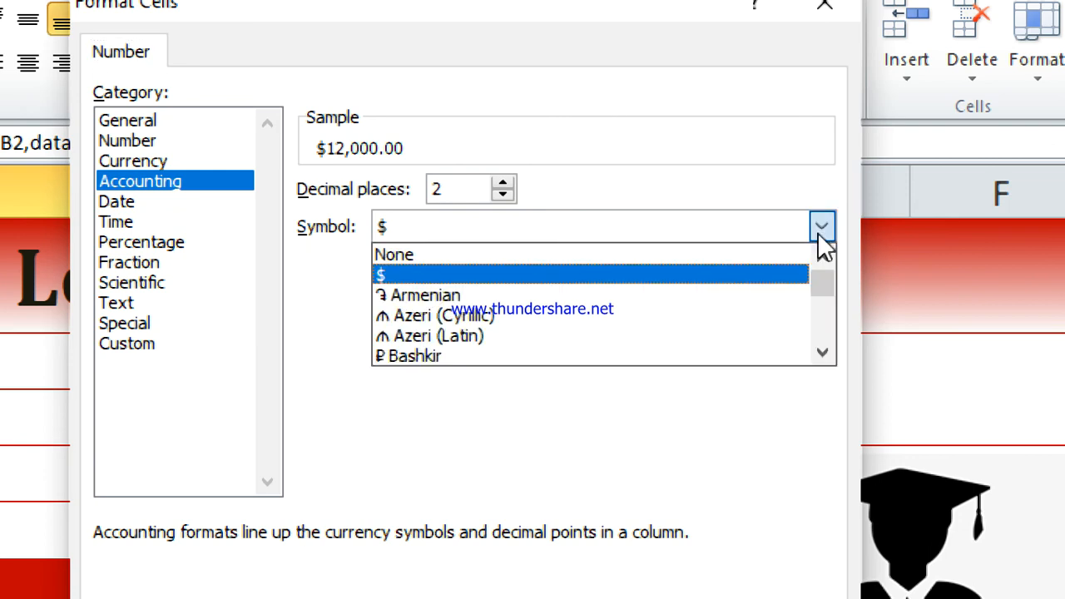
left_click_drag(824, 284, 824, 306)
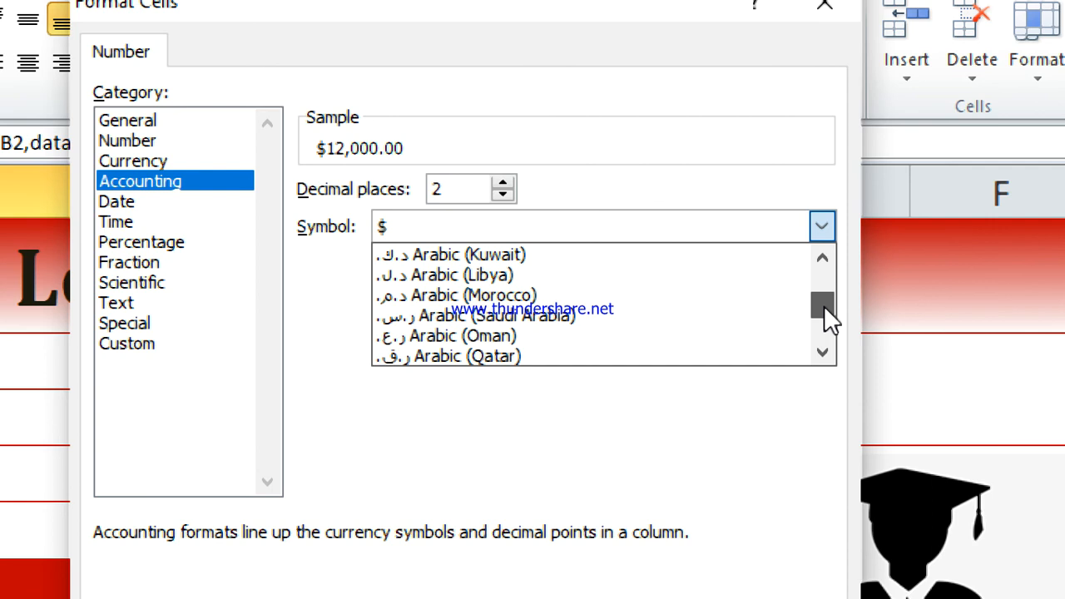
left_click(823, 354)
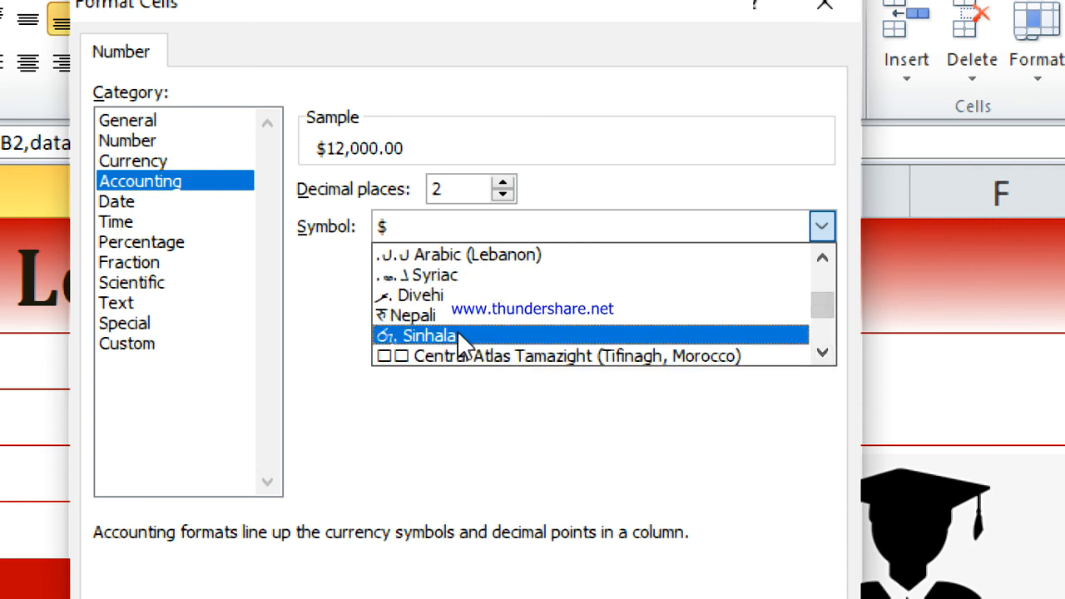
left_click(824, 355)
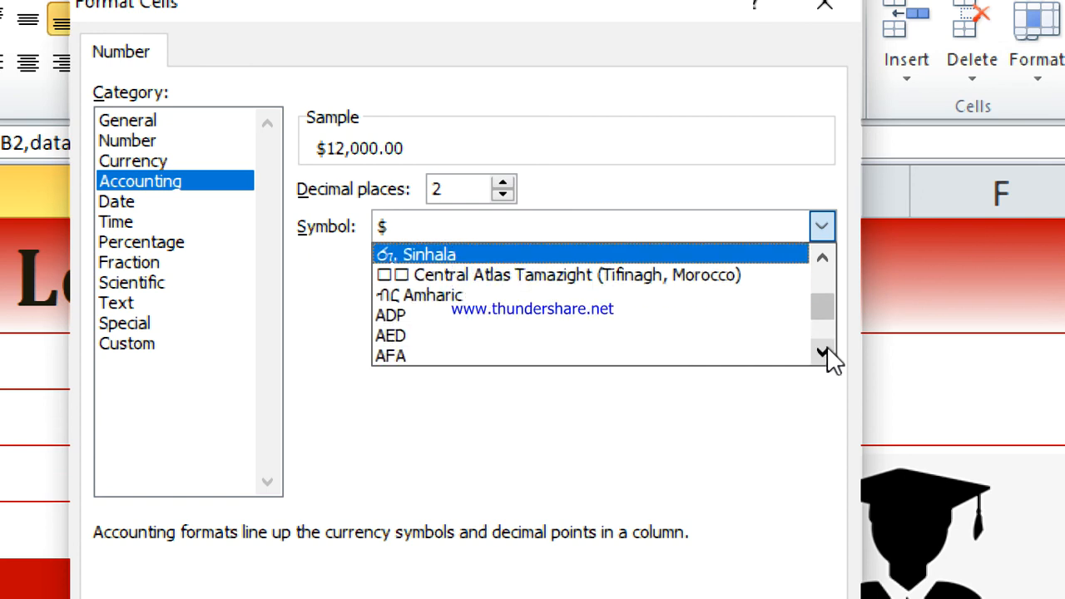
left_click_drag(825, 310, 826, 297)
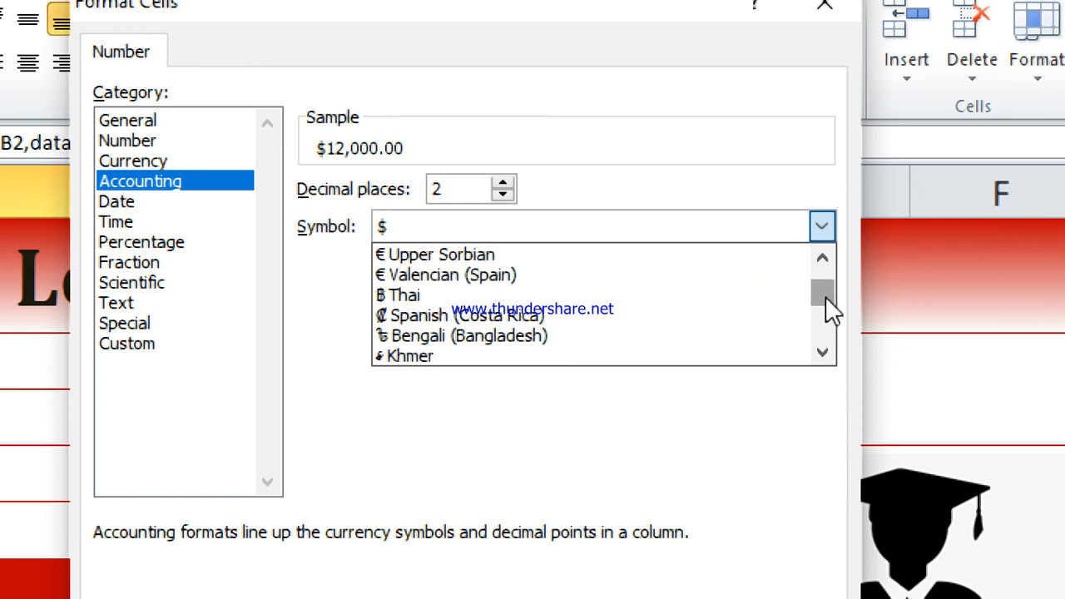
left_click(826, 266)
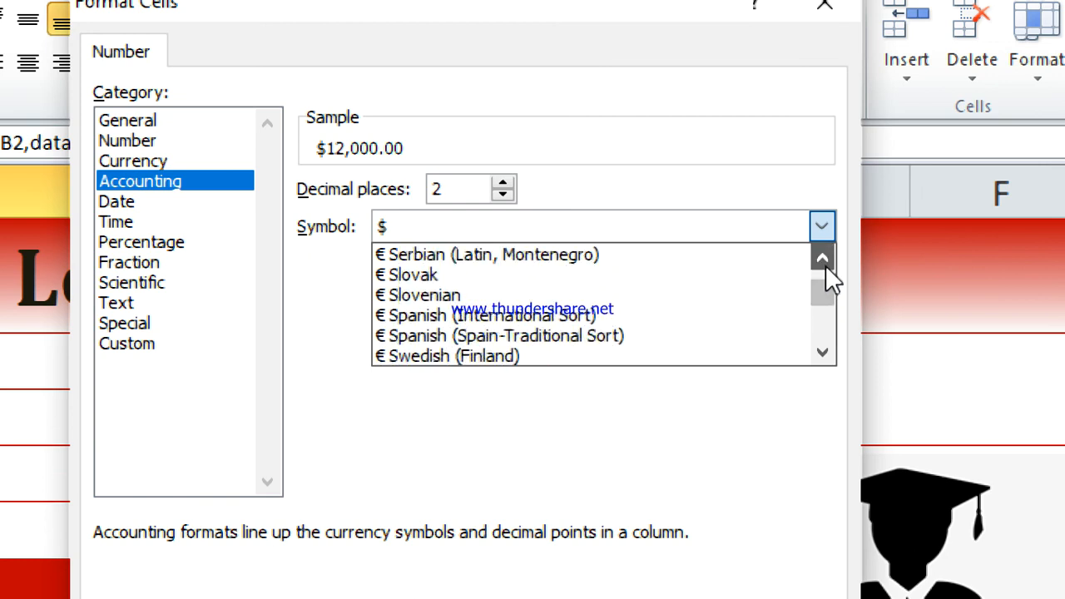
left_click(826, 265)
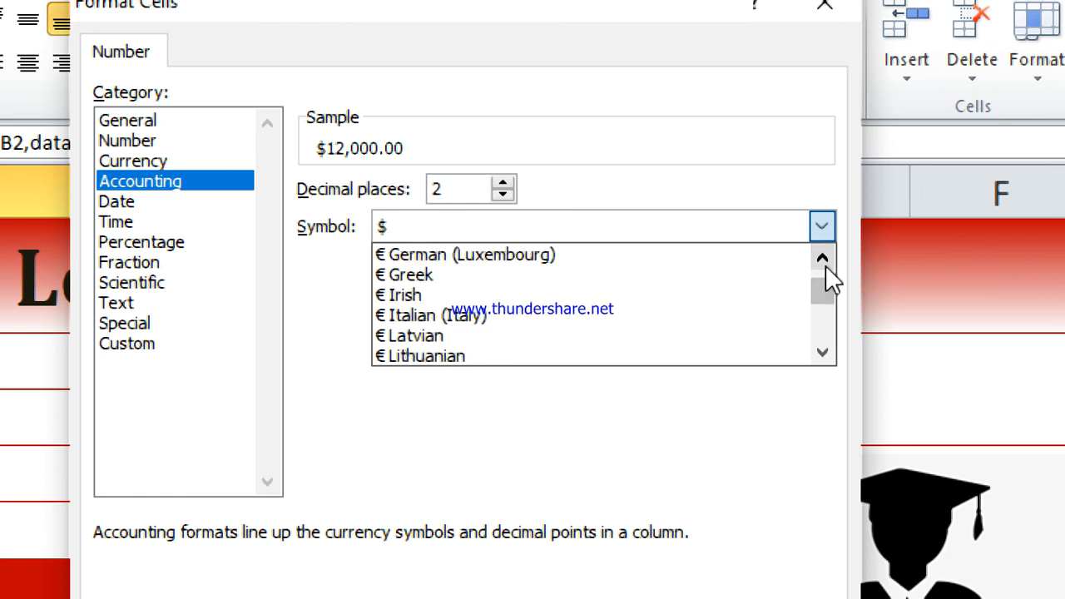
left_click(826, 265)
left_click(826, 265)
left_click(826, 265)
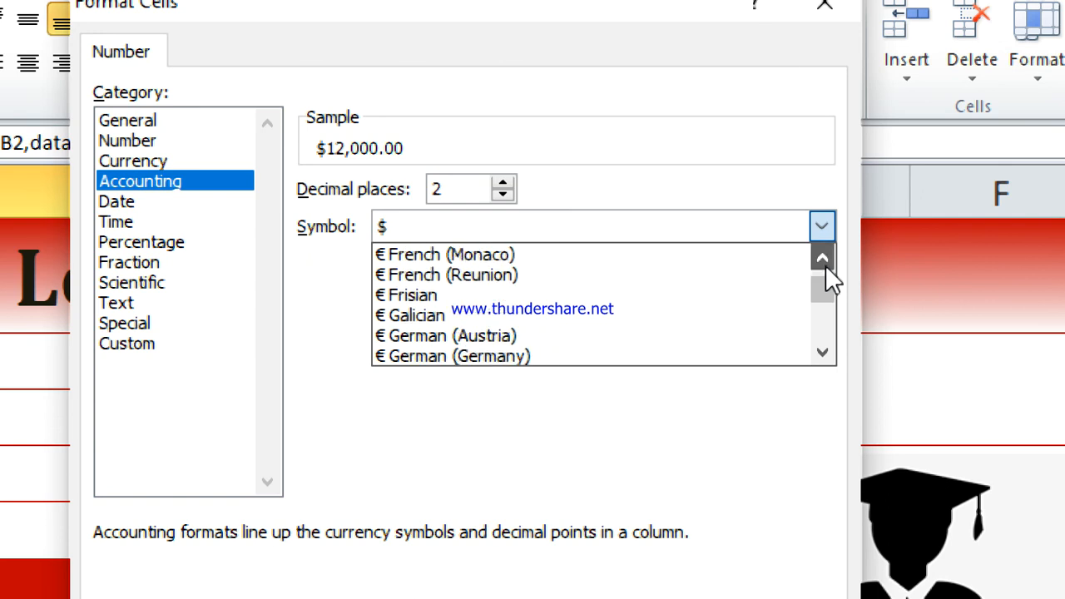
left_click(826, 266)
left_click(825, 266)
left_click(825, 265)
left_click(826, 266)
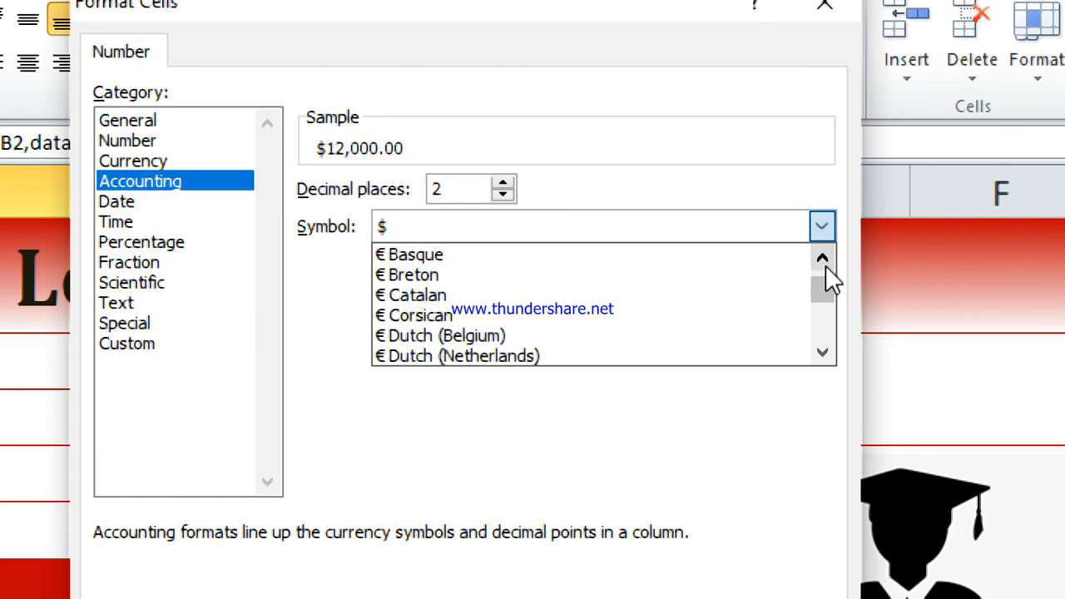
left_click(826, 266)
left_click(825, 265)
left_click(826, 266)
left_click(826, 265)
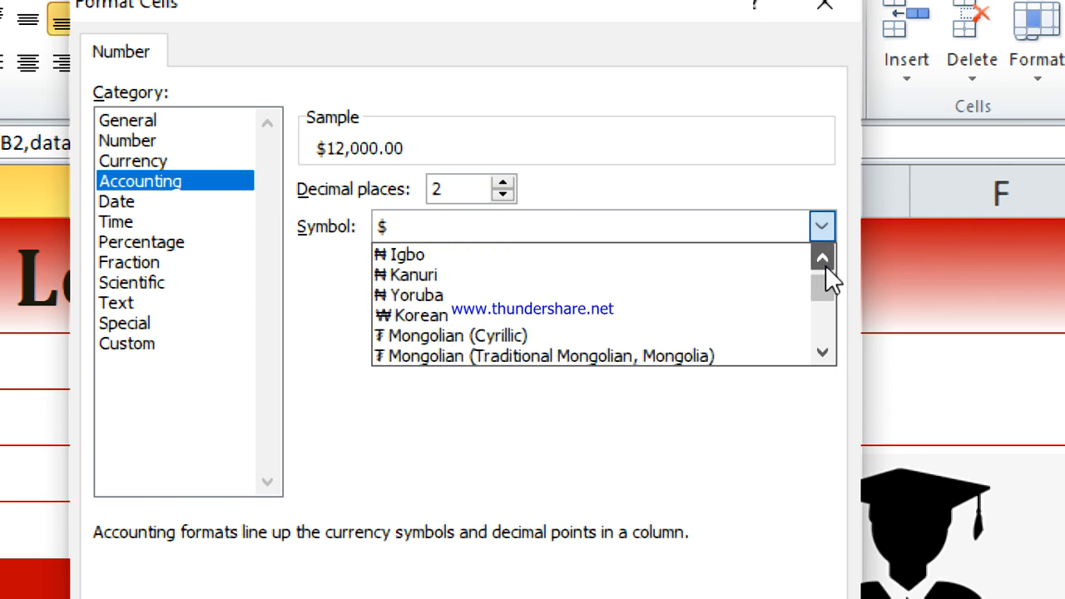
left_click(825, 266)
left_click(826, 266)
left_click(826, 265)
left_click(826, 265)
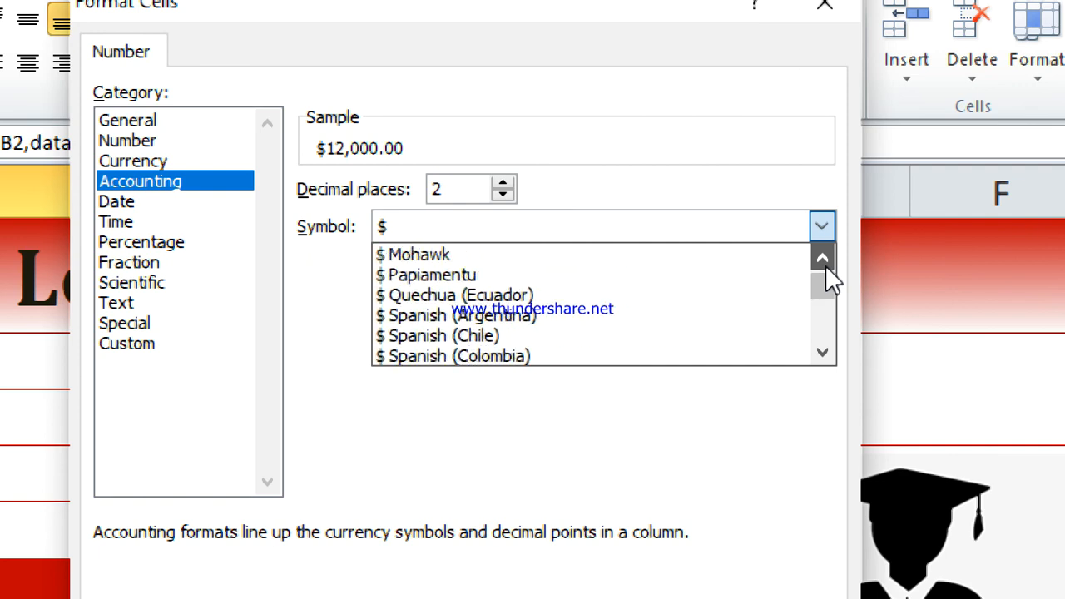
left_click(825, 265)
left_click(826, 265)
left_click_drag(822, 282, 823, 302)
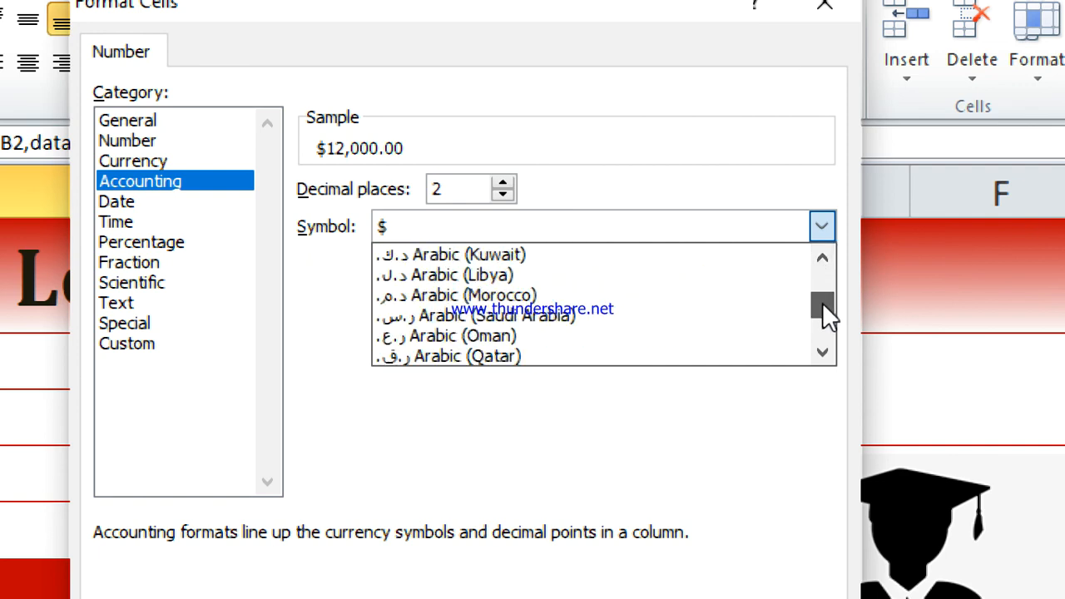
left_click(822, 352)
left_click(823, 352)
left_click(822, 353)
left_click(823, 352)
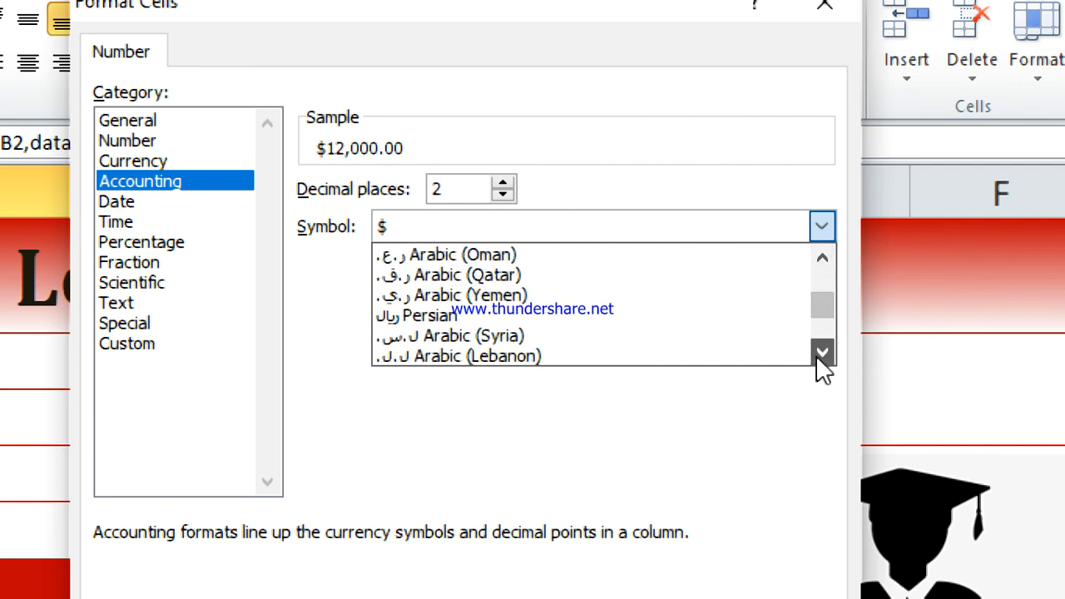
left_click(822, 352)
left_click(822, 352)
left_click(822, 352)
left_click(822, 352)
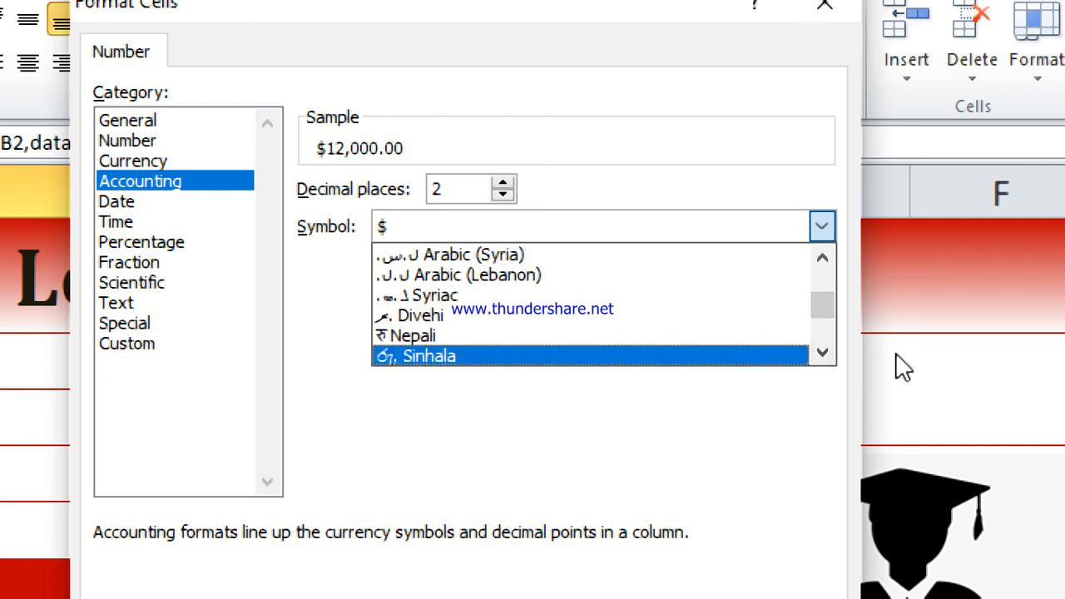
left_click(822, 353)
left_click(822, 353)
left_click(822, 353)
left_click(822, 353)
left_click(821, 352)
left_click(822, 353)
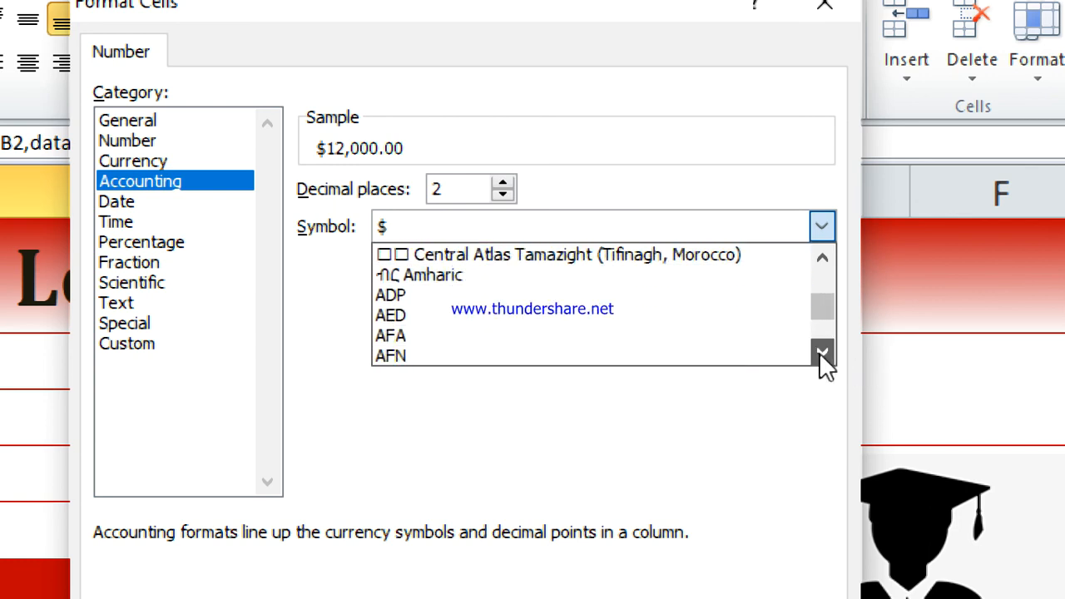
left_click(822, 353)
left_click(822, 353)
double_click(822, 352)
double_click(821, 353)
double_click(821, 352)
double_click(822, 352)
left_click(821, 352)
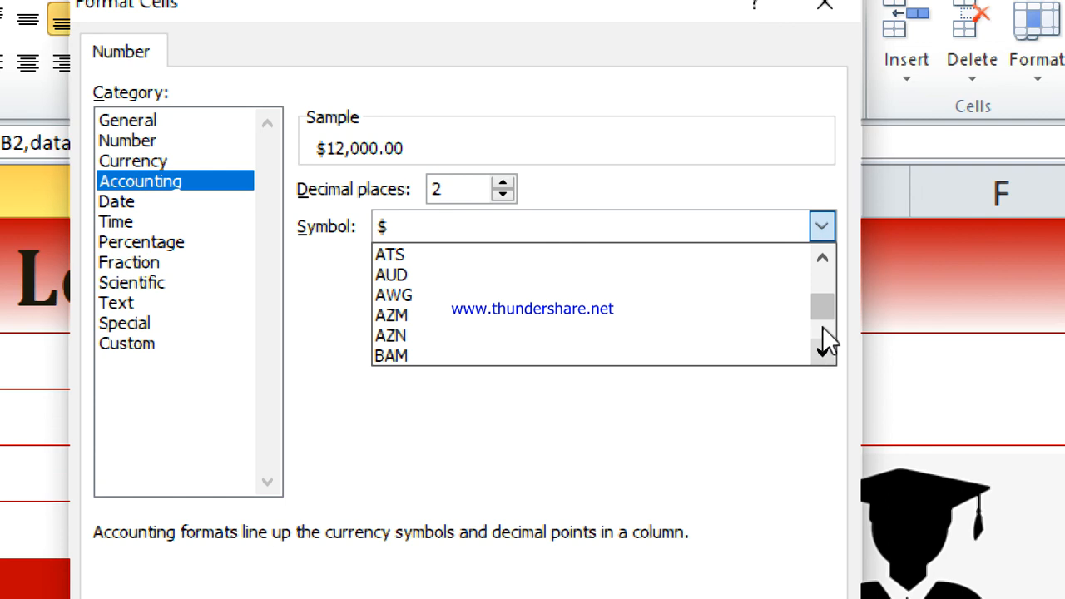
double_click(824, 257)
left_click(827, 262)
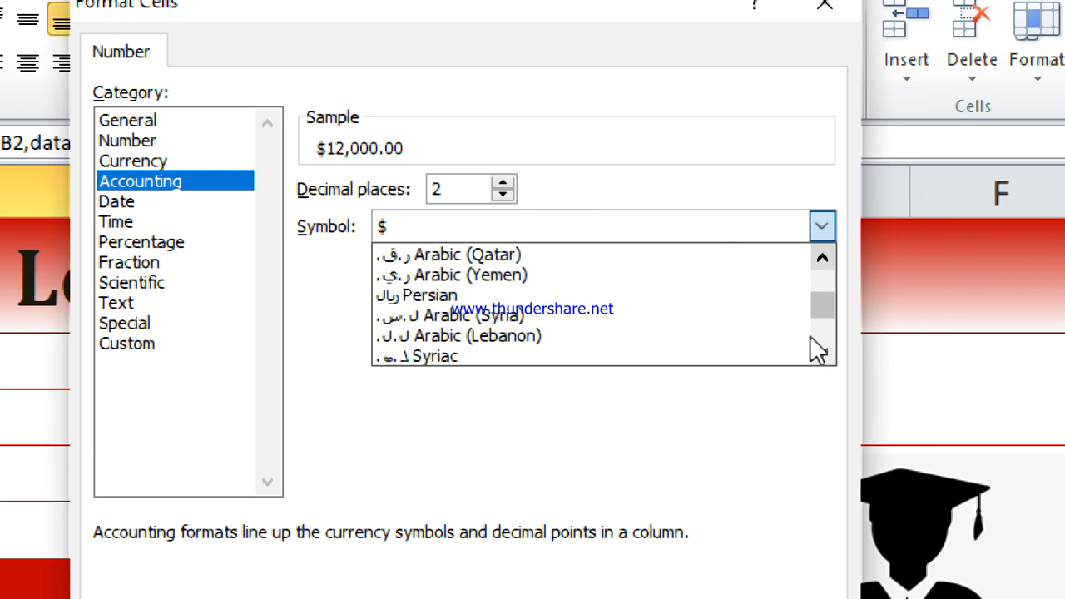
left_click(821, 355)
left_click(821, 355)
left_click(820, 354)
left_click(820, 355)
left_click(821, 355)
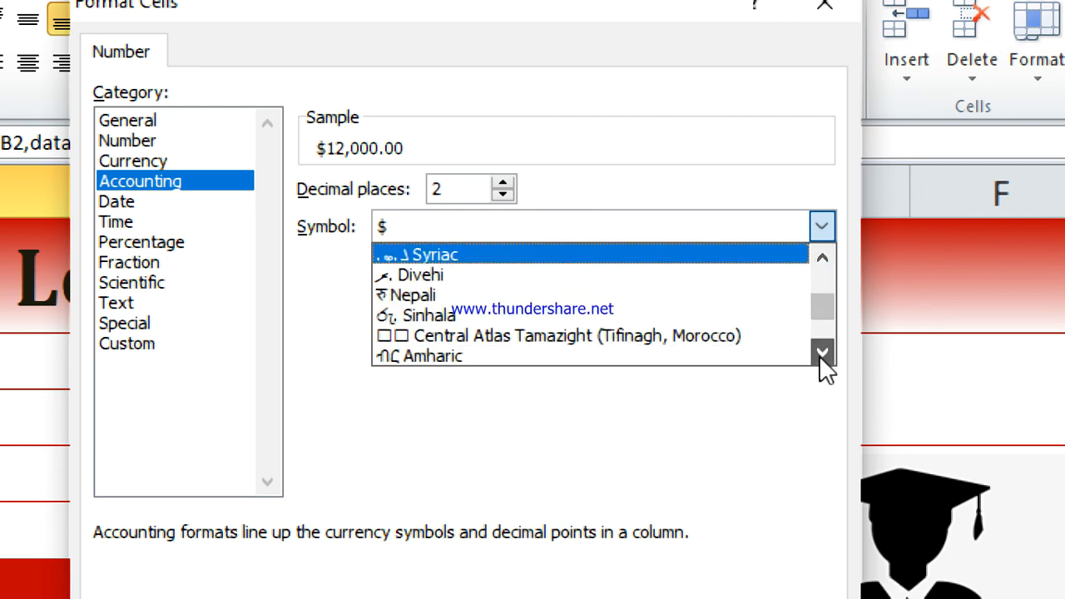
left_click(821, 355)
left_click(820, 354)
double_click(822, 354)
double_click(821, 355)
double_click(822, 355)
double_click(822, 355)
left_click(822, 355)
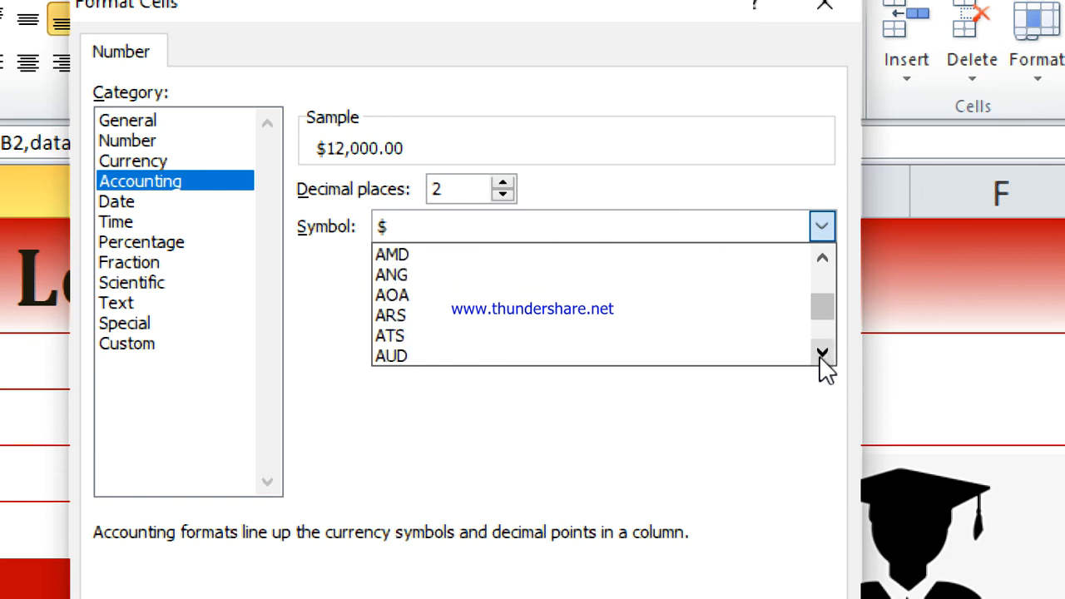
left_click(821, 354)
left_click(821, 354)
left_click(821, 355)
left_click(821, 355)
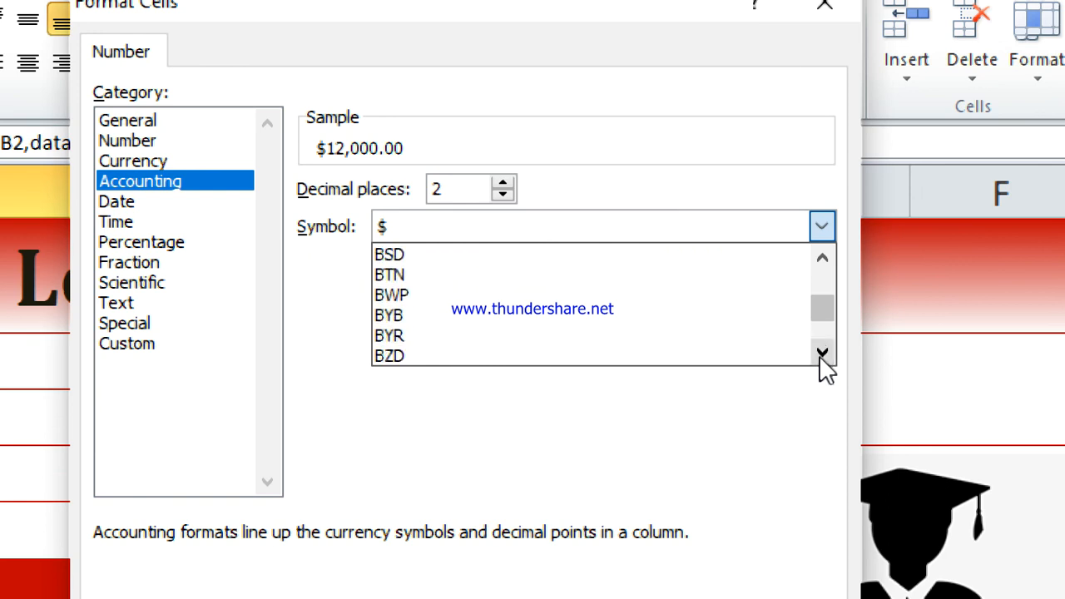
left_click_drag(817, 311, 818, 306)
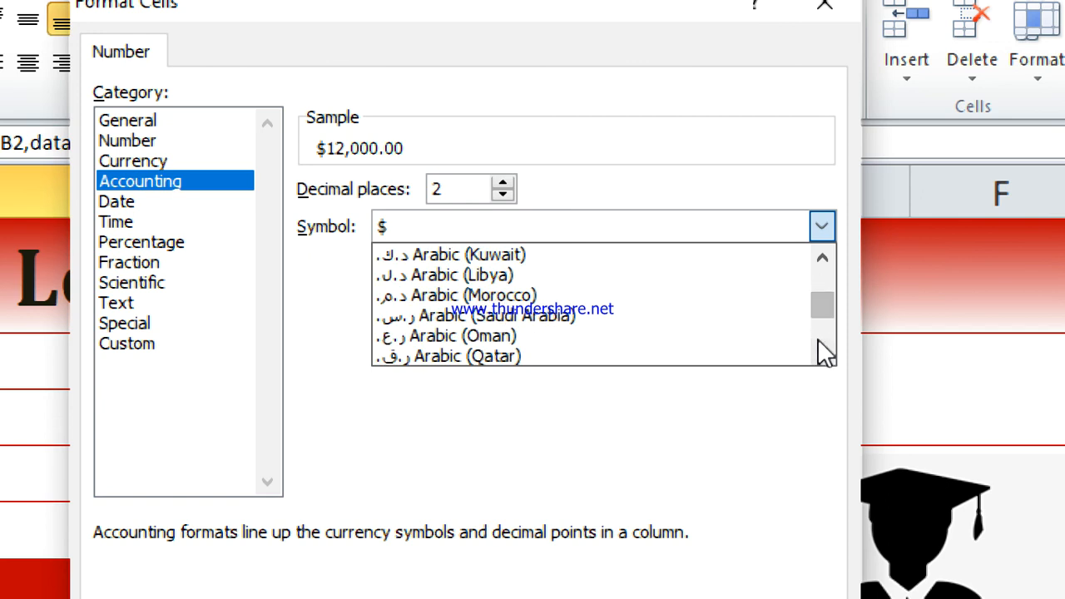
left_click(819, 344)
left_click(819, 344)
left_click(819, 345)
left_click(820, 345)
left_click(819, 345)
left_click(819, 344)
left_click(819, 344)
left_click(820, 345)
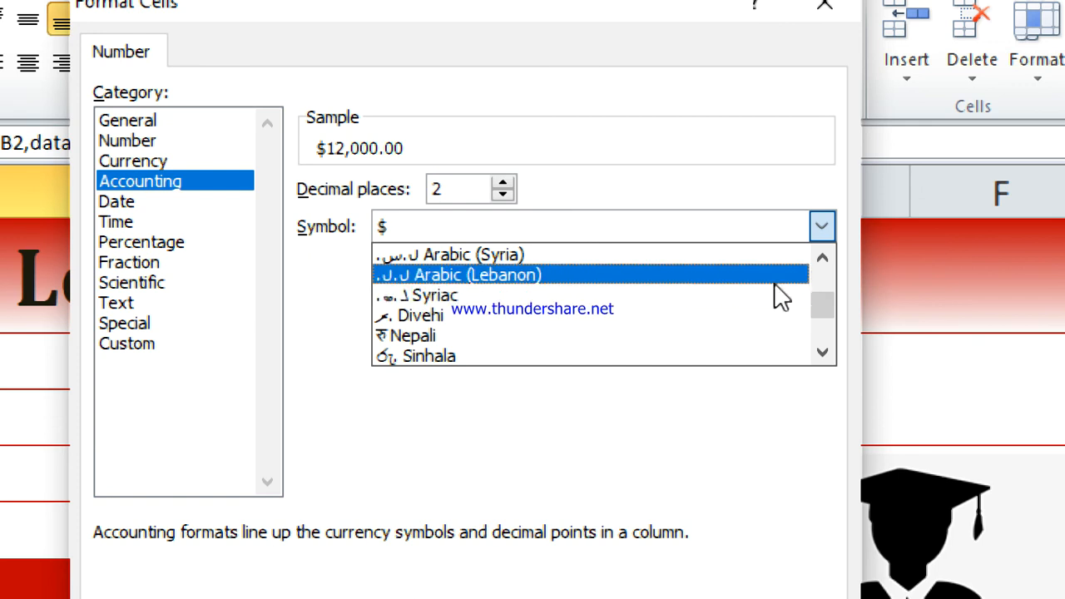
left_click(818, 264)
left_click(818, 264)
left_click(818, 266)
left_click(817, 266)
left_click(818, 265)
left_click(817, 265)
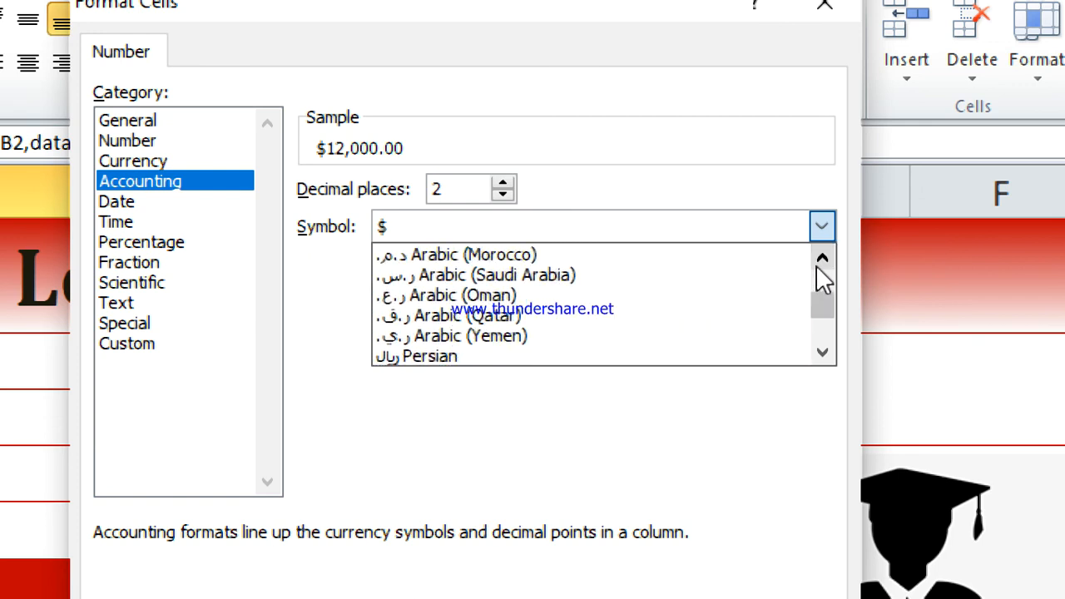
left_click(818, 265)
left_click(817, 265)
left_click(817, 265)
left_click(817, 266)
double_click(818, 265)
triple_click(819, 265)
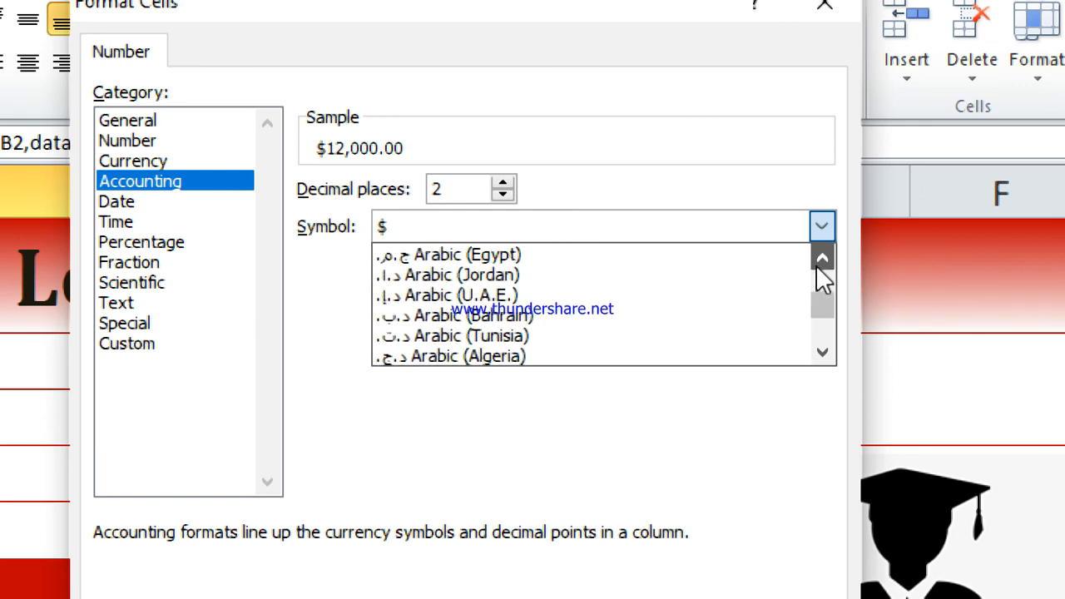
double_click(818, 264)
triple_click(818, 264)
double_click(818, 264)
triple_click(819, 265)
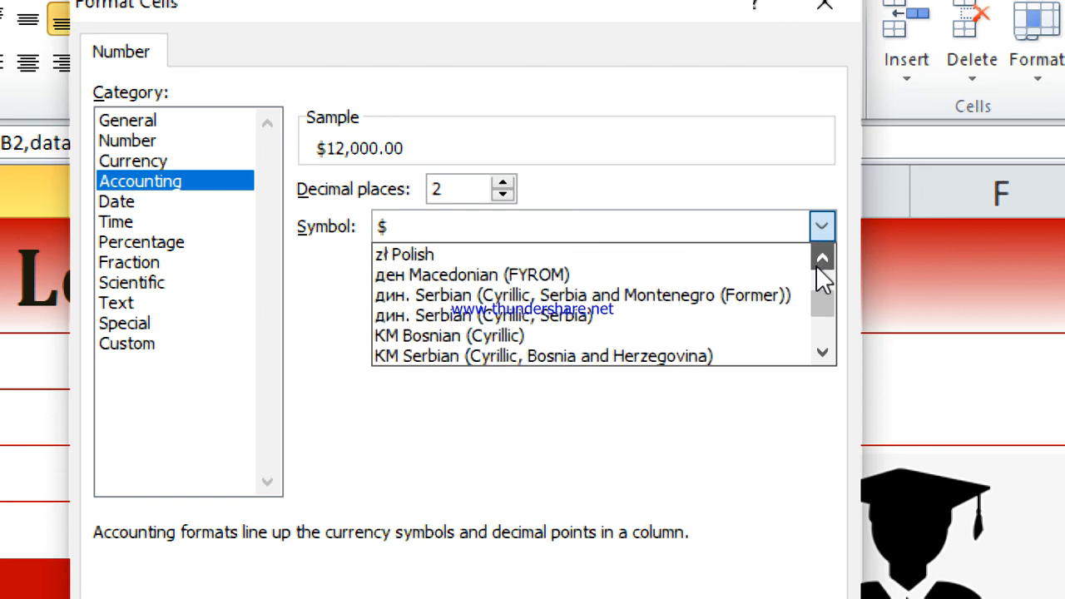
double_click(818, 265)
triple_click(819, 265)
double_click(817, 266)
triple_click(818, 265)
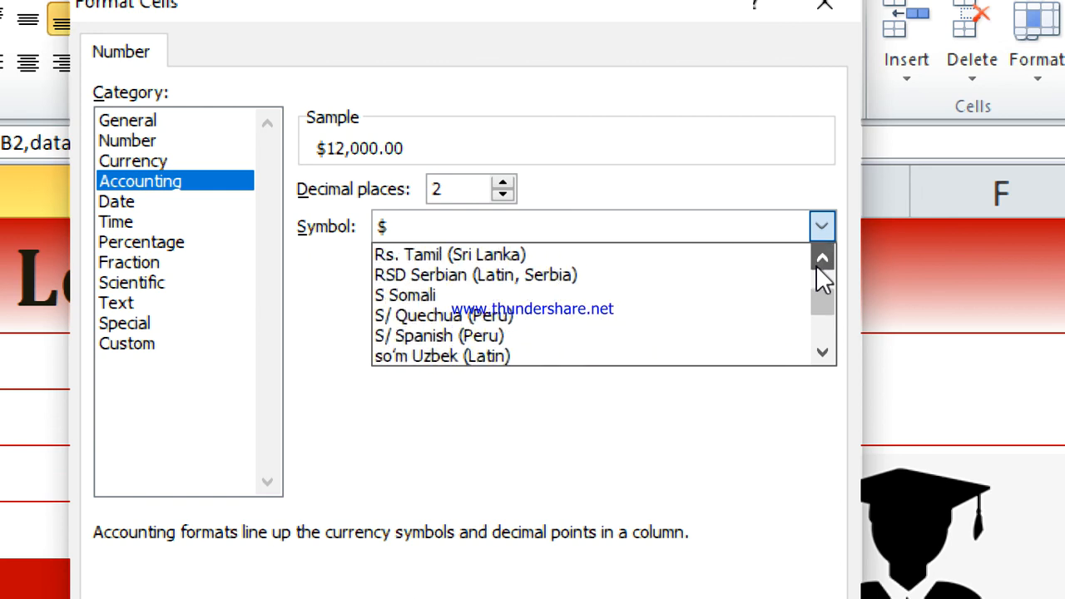
double_click(818, 266)
triple_click(817, 266)
double_click(818, 265)
double_click(818, 265)
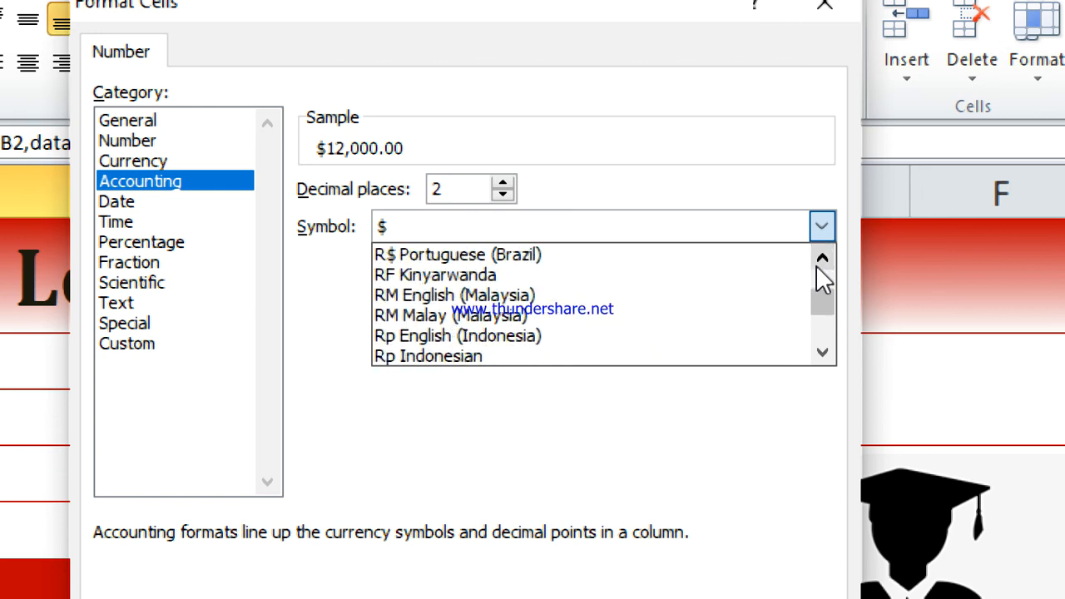
triple_click(818, 264)
double_click(818, 265)
triple_click(818, 265)
triple_click(818, 264)
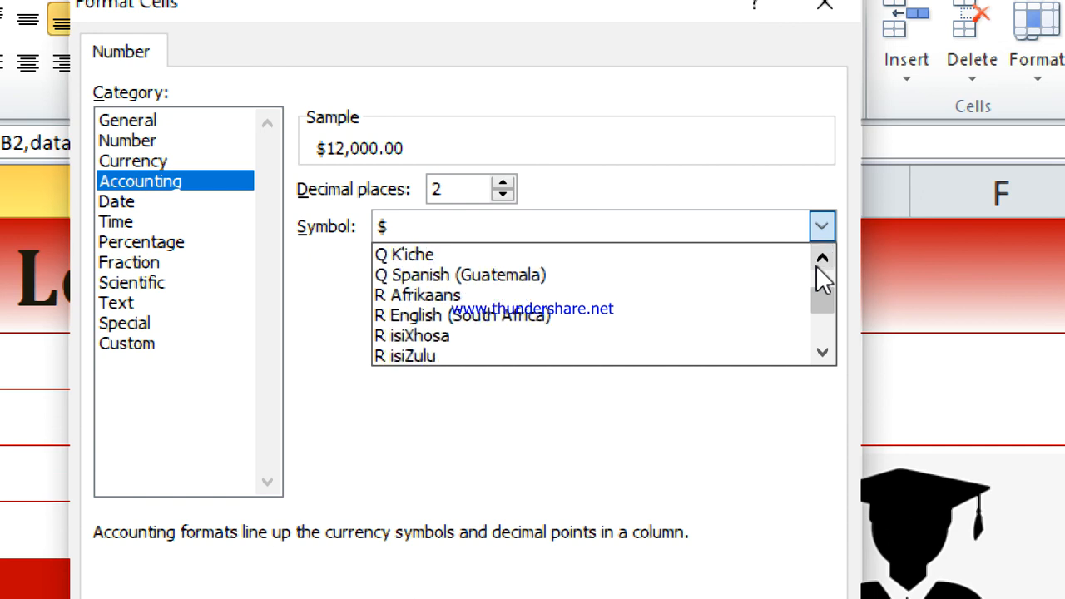
triple_click(819, 265)
triple_click(819, 265)
double_click(819, 264)
double_click(818, 265)
double_click(818, 265)
Set the currency symbol of the Receipt, Payment and Balance amounts in B7:D7 to ₹ Hindi and apply the Accounting format.
double_click(819, 265)
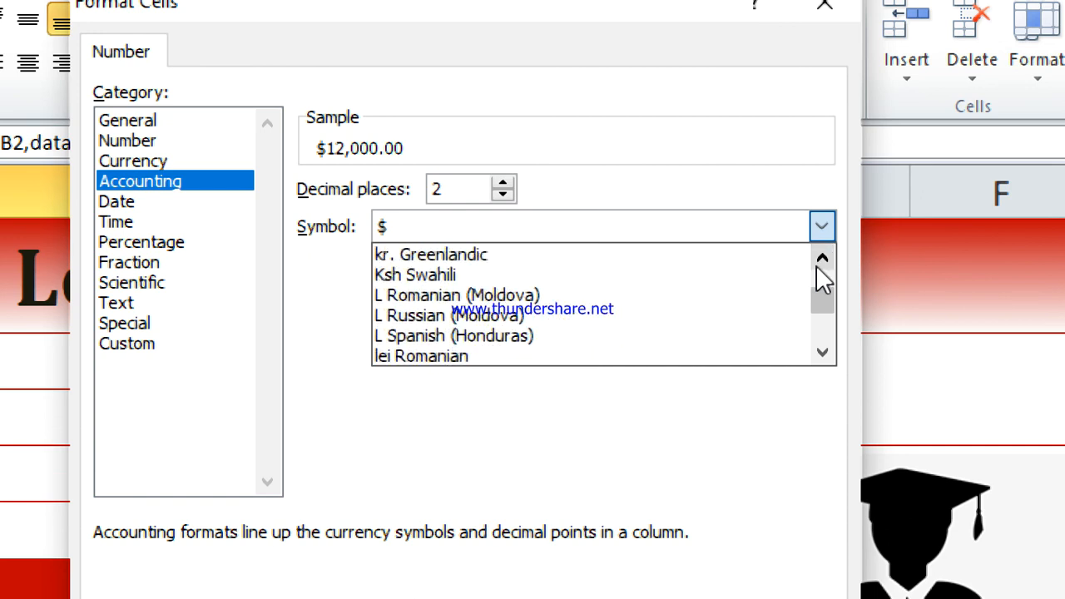
triple_click(819, 265)
double_click(818, 264)
triple_click(818, 265)
double_click(818, 265)
triple_click(818, 265)
triple_click(818, 265)
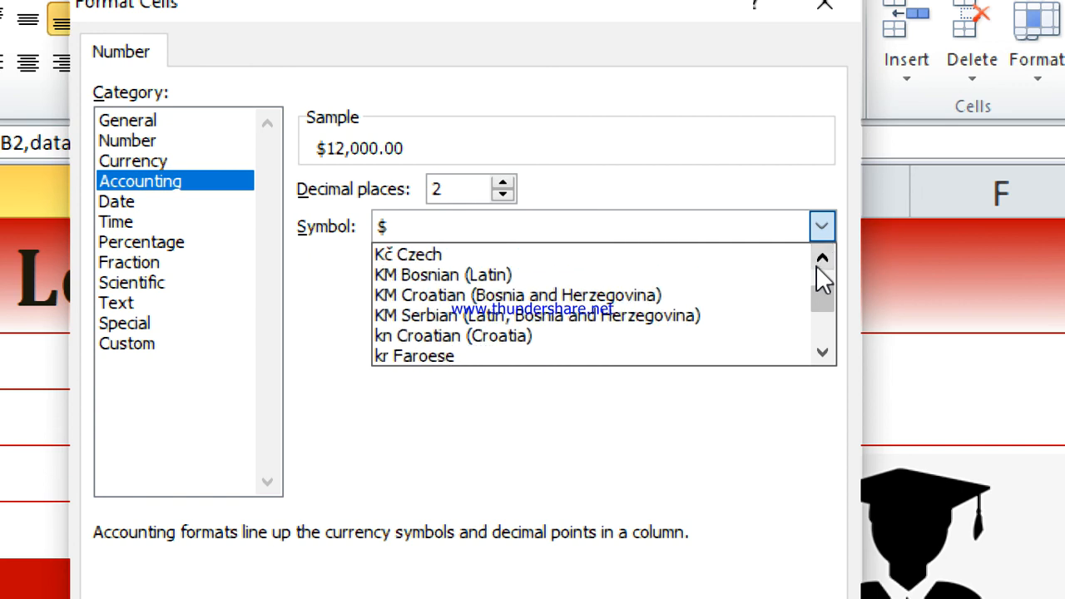
left_click(818, 265)
triple_click(818, 265)
left_click(818, 264)
double_click(819, 264)
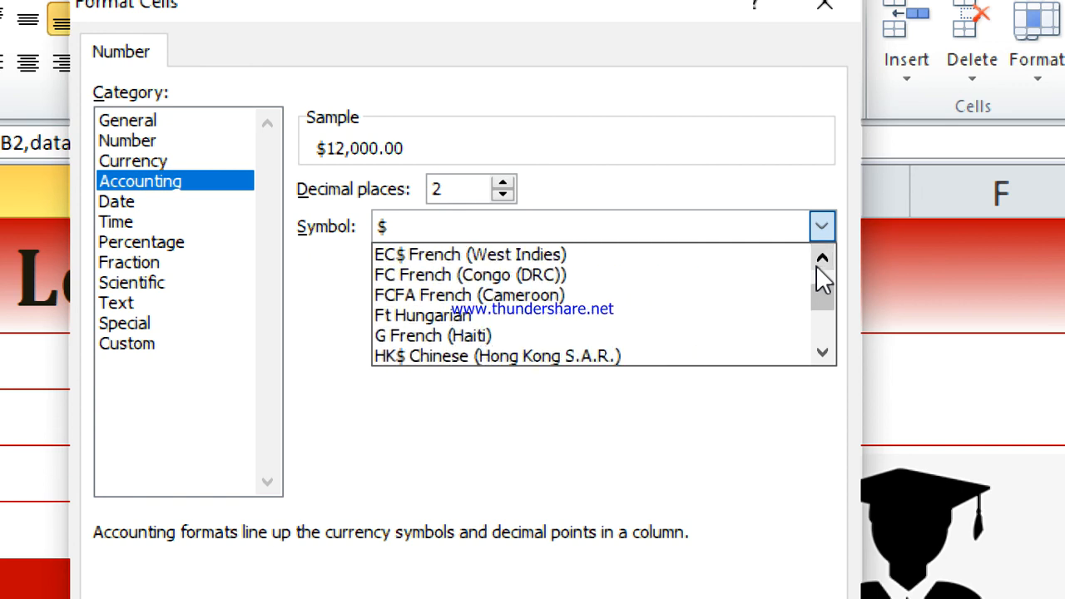
triple_click(818, 264)
triple_click(818, 265)
double_click(818, 265)
double_click(818, 265)
triple_click(818, 264)
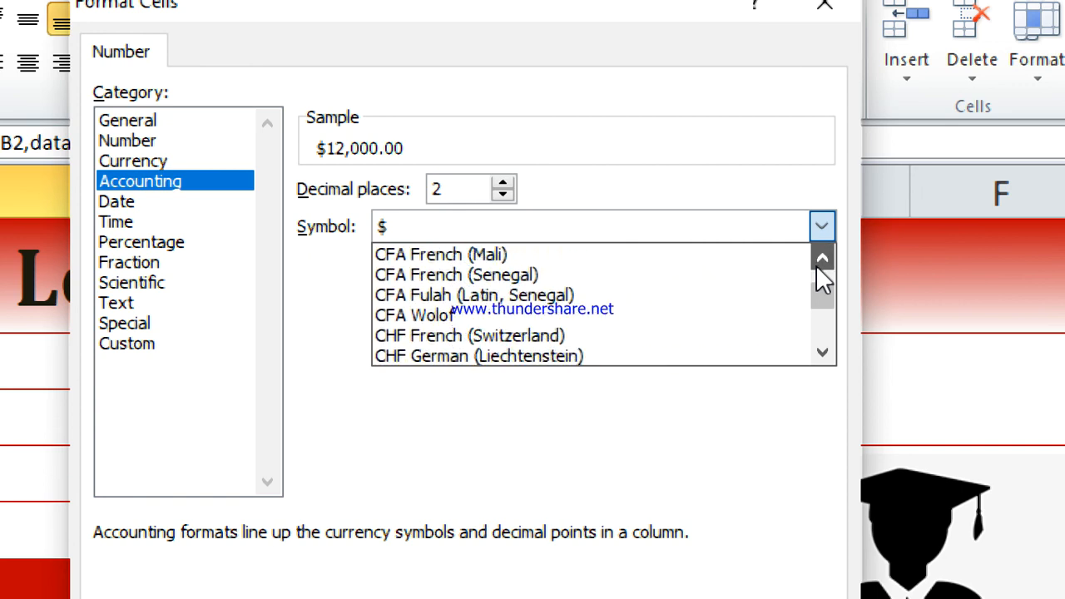
double_click(818, 264)
double_click(818, 264)
triple_click(818, 265)
double_click(818, 265)
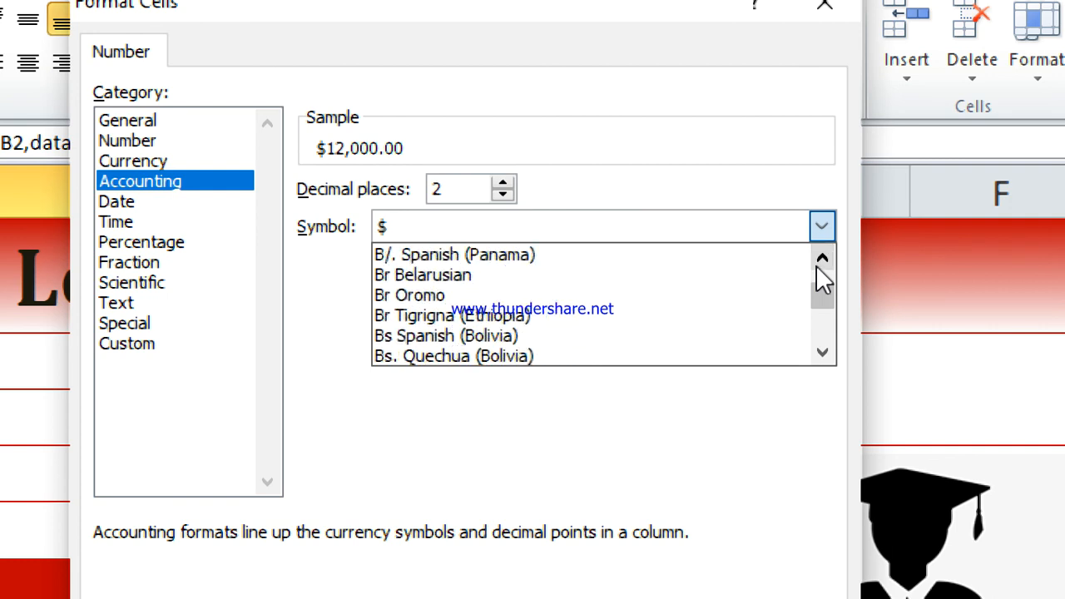
triple_click(818, 265)
double_click(818, 265)
double_click(818, 264)
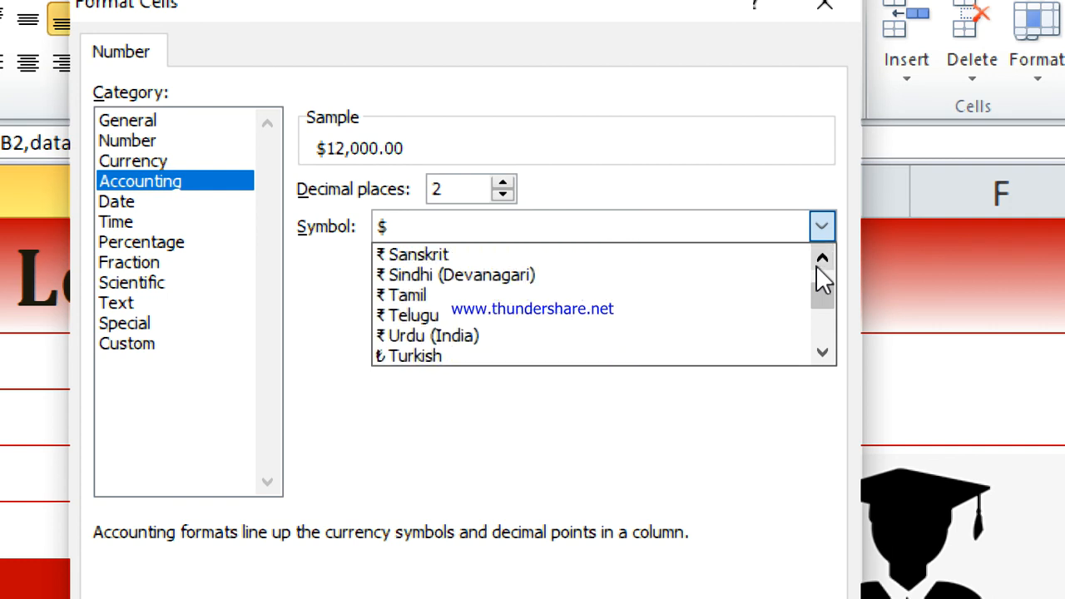
double_click(819, 265)
double_click(818, 264)
double_click(818, 265)
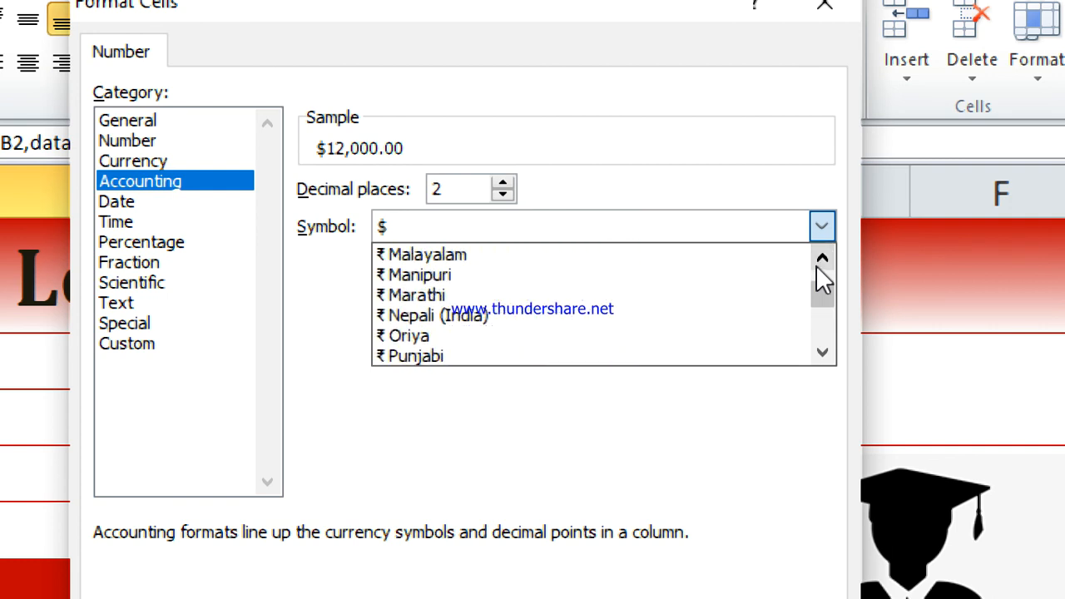
triple_click(818, 265)
left_click(818, 264)
double_click(818, 265)
left_click(818, 265)
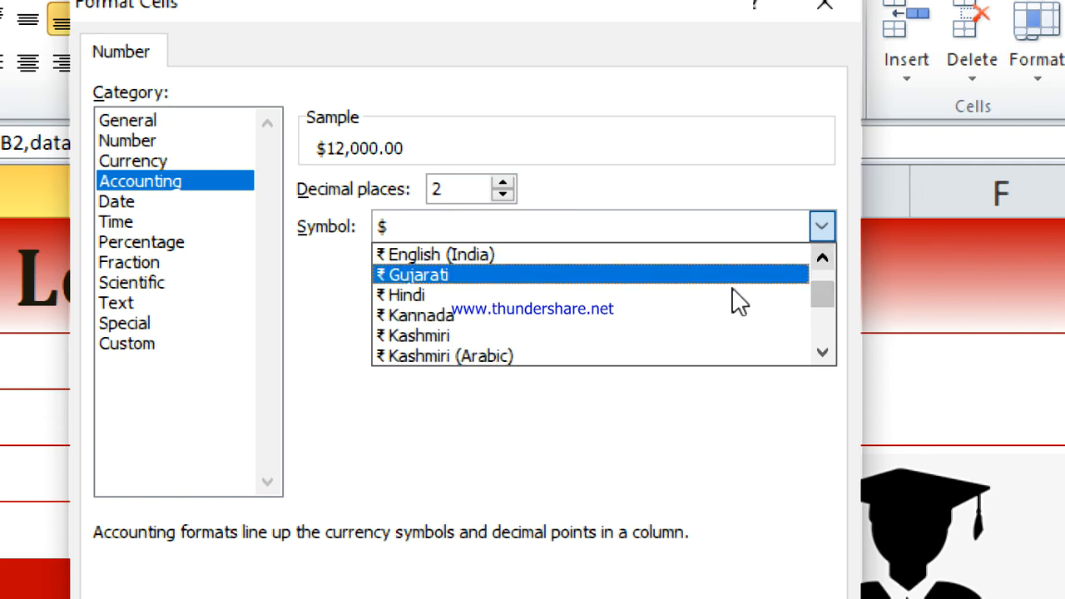
left_click(408, 297)
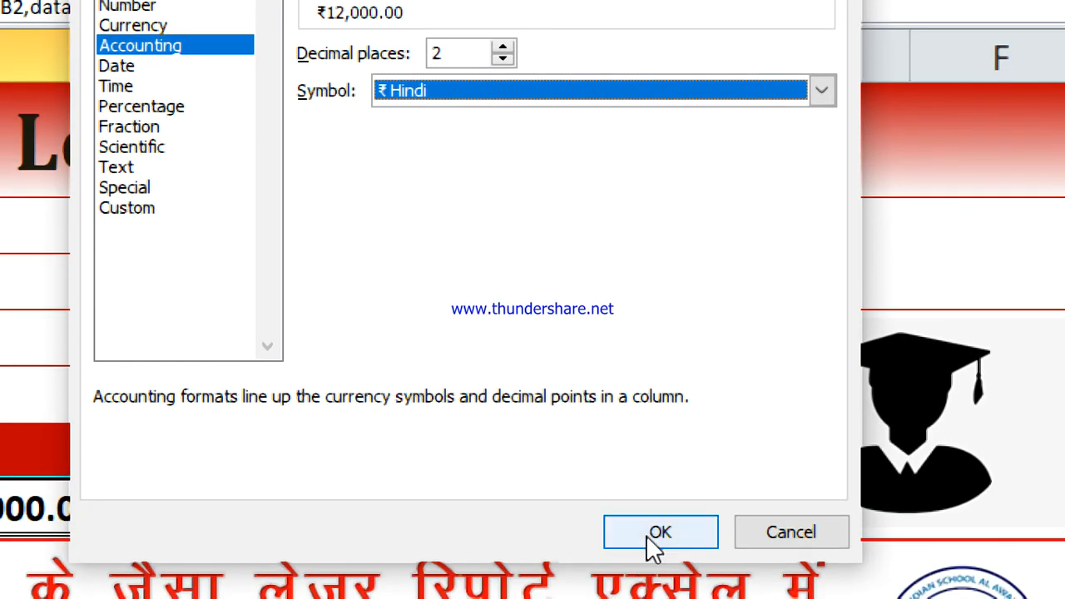
left_click(646, 535)
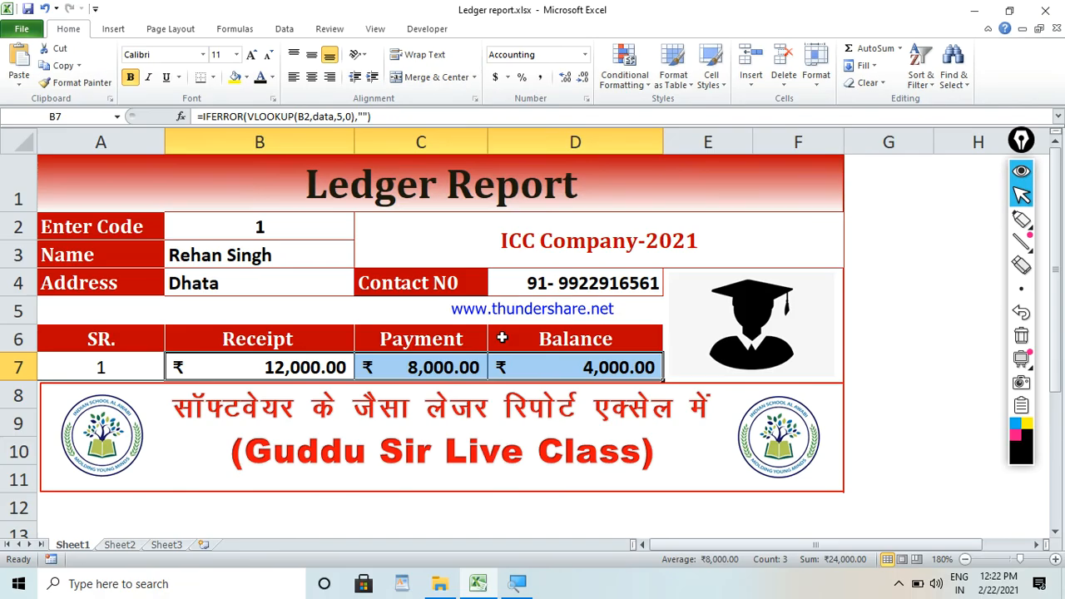
Check the Payment and Receipt amounts in C7 and B7, and select the merged ICC Company-2021 cell.
left_click(438, 370)
left_click(343, 372)
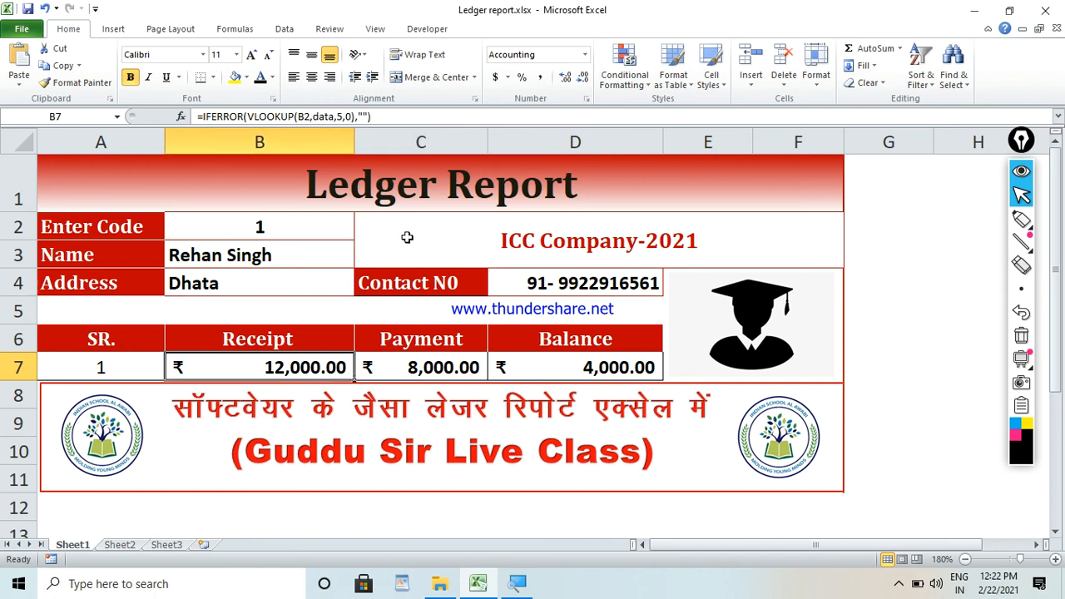
left_click(407, 238)
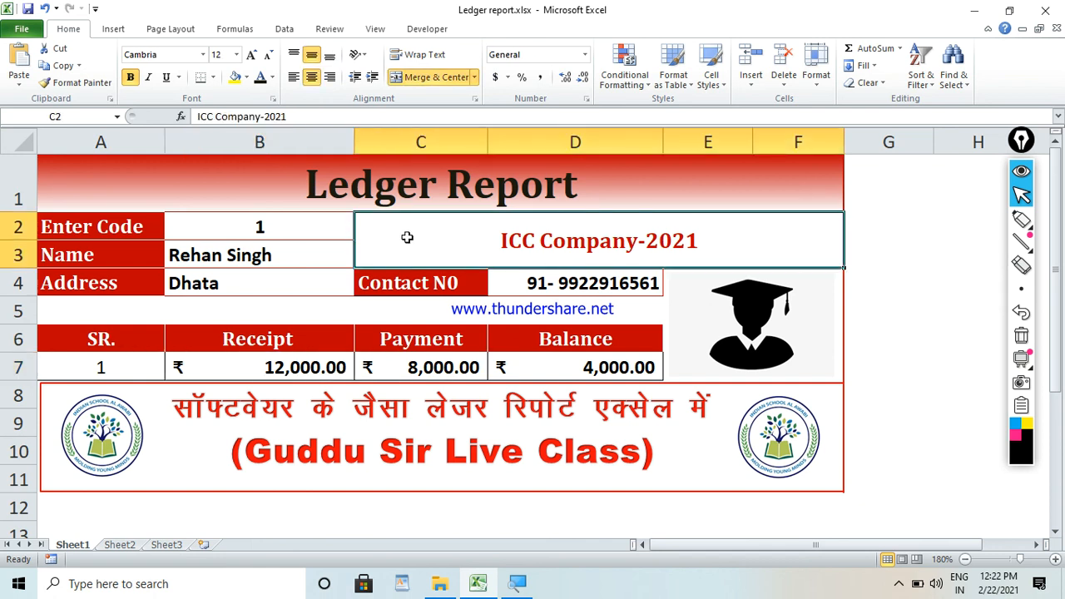